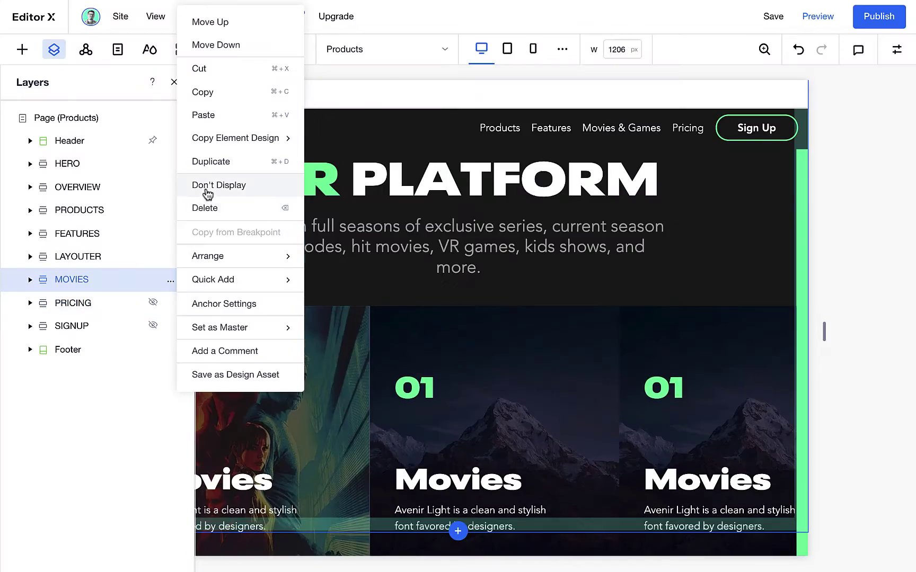
Hide the MOVIES, LAYOUTER, FEATURES, PRODUCTS and OVERVIEW sections from display on the Products page
{"action": "left_click", "coordinate": [219, 185]}
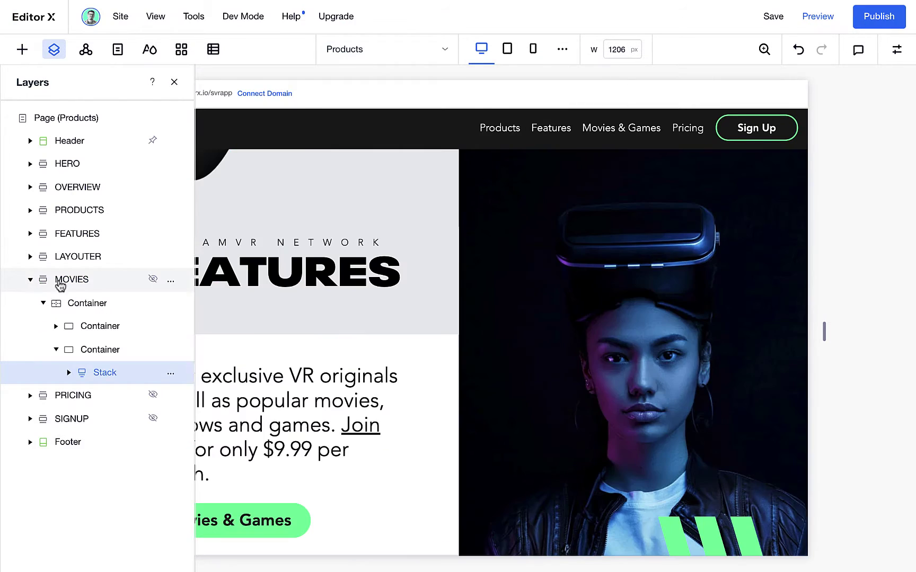
{"action": "left_click", "coordinate": [170, 257]}
{"action": "left_click", "coordinate": [219, 184]}
{"action": "left_click", "coordinate": [170, 234]}
{"action": "left_click", "coordinate": [218, 185]}
{"action": "left_click", "coordinate": [170, 211]}
{"action": "left_click", "coordinate": [219, 185]}
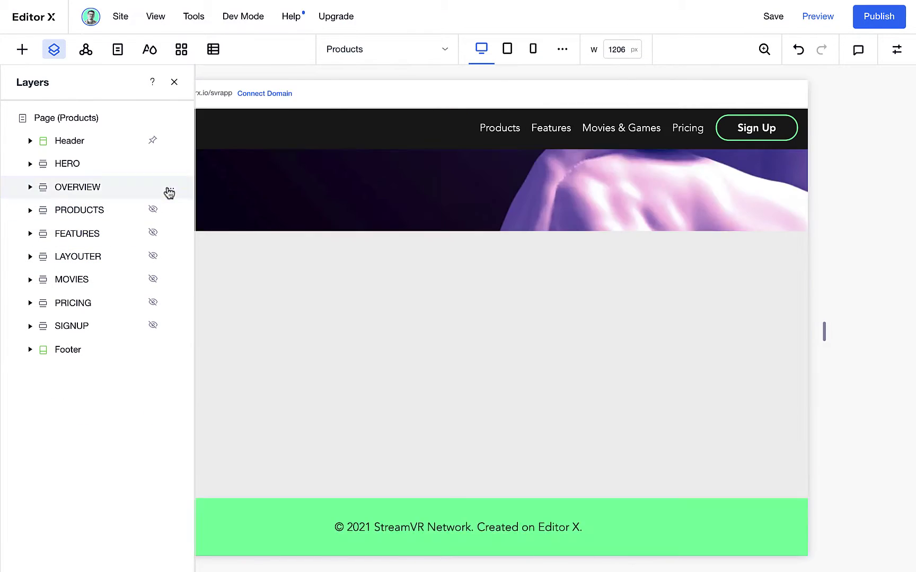
{"action": "left_click", "coordinate": [170, 189]}
{"action": "left_click", "coordinate": [218, 185]}
{"action": "left_click", "coordinate": [522, 450]}
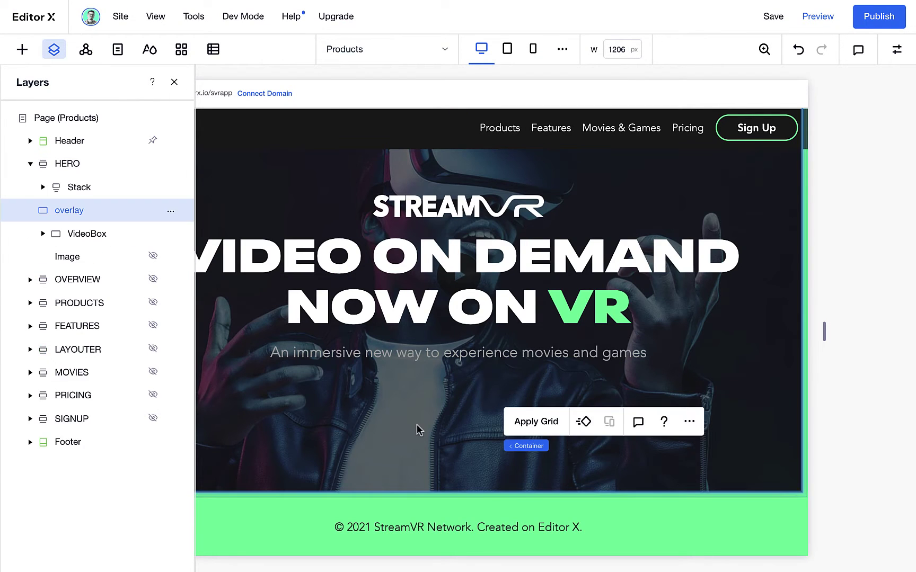
{"action": "left_click", "coordinate": [174, 81]}
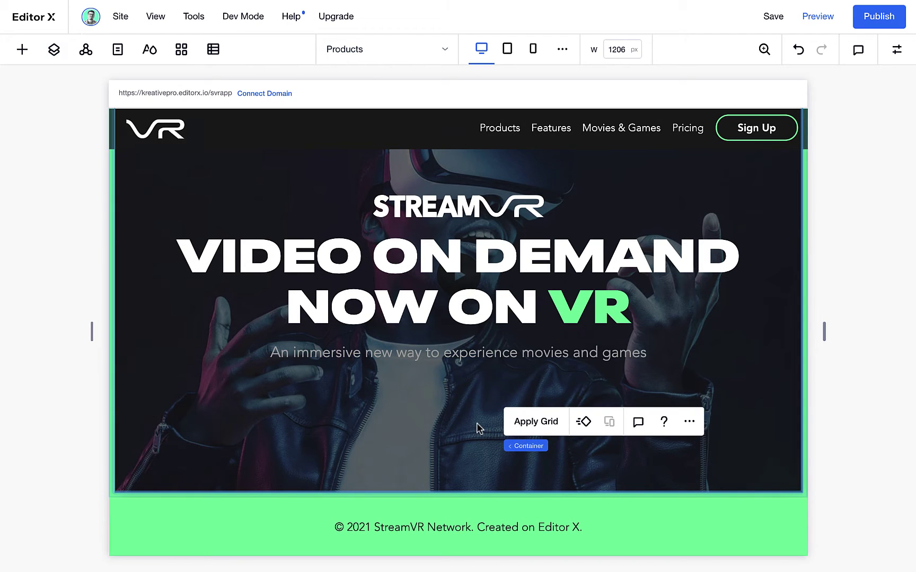
{"action": "left_click", "coordinate": [422, 385]}
{"action": "scroll", "coordinate": [555, 435], "scroll_direction": "up", "scroll_amount": 2}
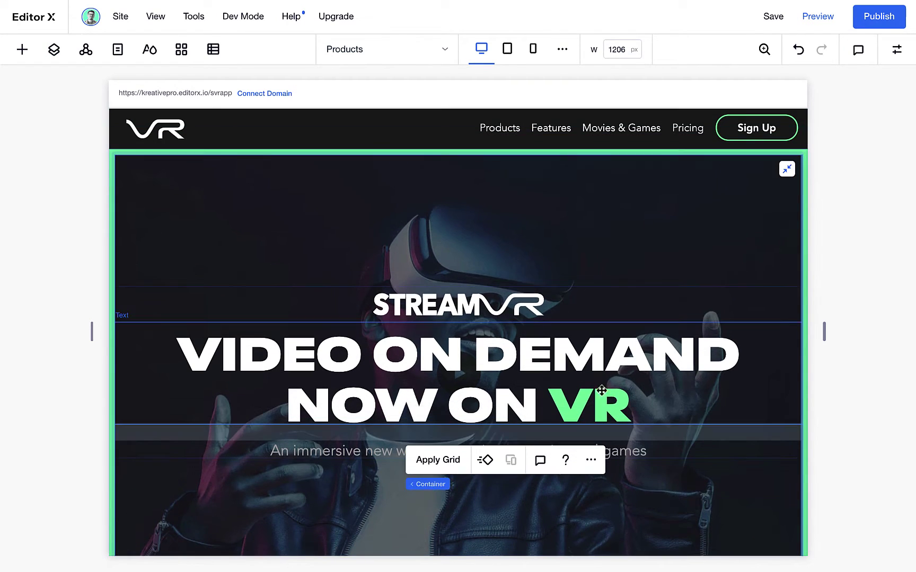
{"action": "scroll", "coordinate": [587, 315], "scroll_direction": "down", "scroll_amount": 1}
{"action": "scroll", "coordinate": [586, 315], "scroll_direction": "down", "scroll_amount": 1}
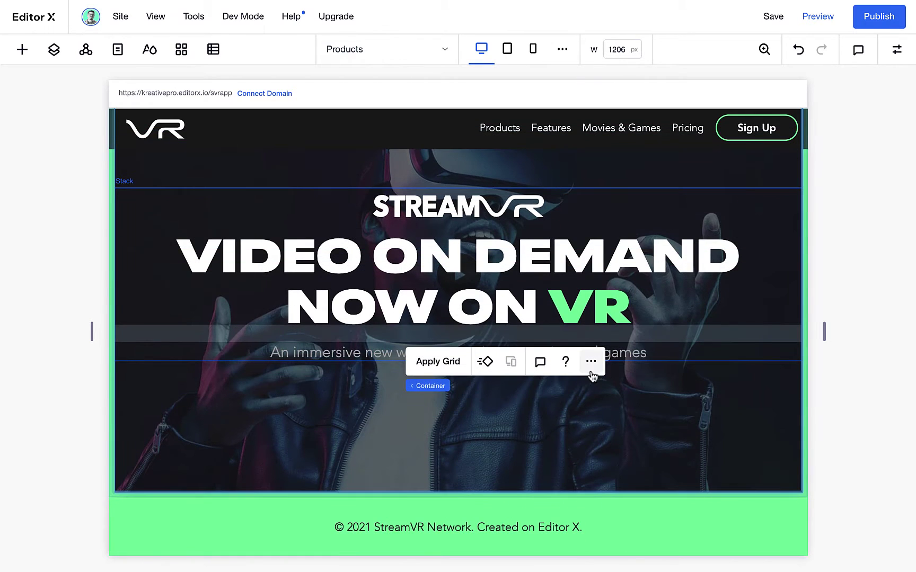
{"action": "scroll", "coordinate": [688, 339], "scroll_direction": "up", "scroll_amount": 2}
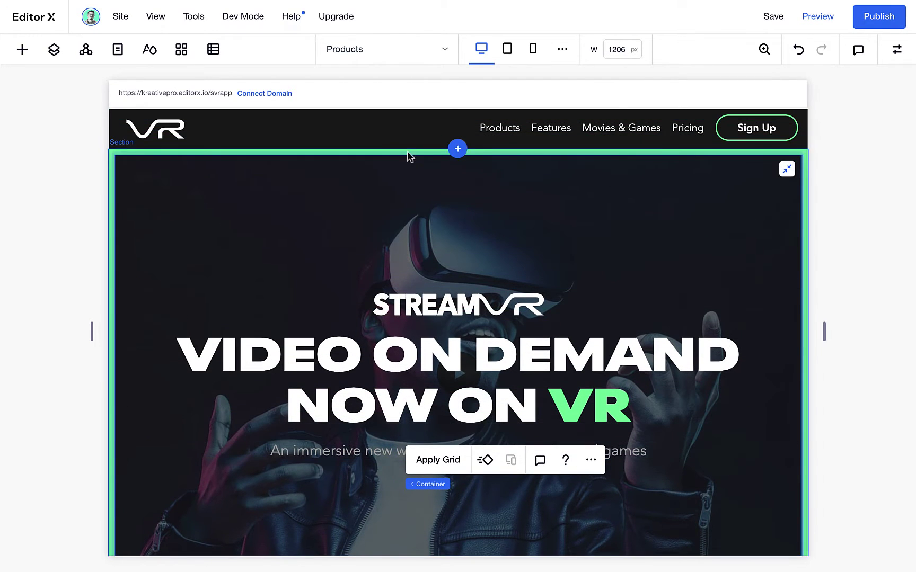
Switch to the tablet breakpoint and move the header's Sign Up button left, clear of the hamburger menu icon
{"action": "left_click", "coordinate": [507, 50]}
{"action": "scroll", "coordinate": [577, 217], "scroll_direction": "down", "scroll_amount": 1}
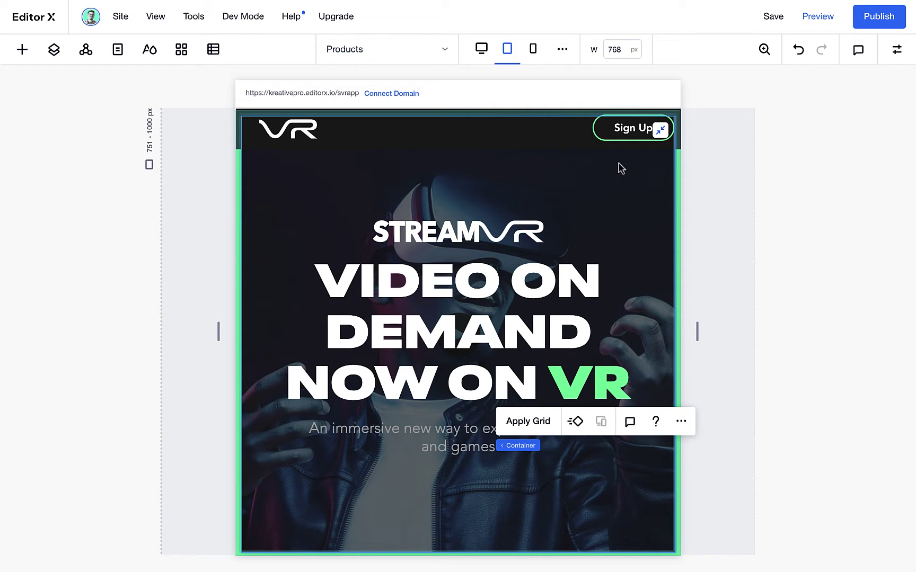
{"action": "left_click", "coordinate": [601, 132]}
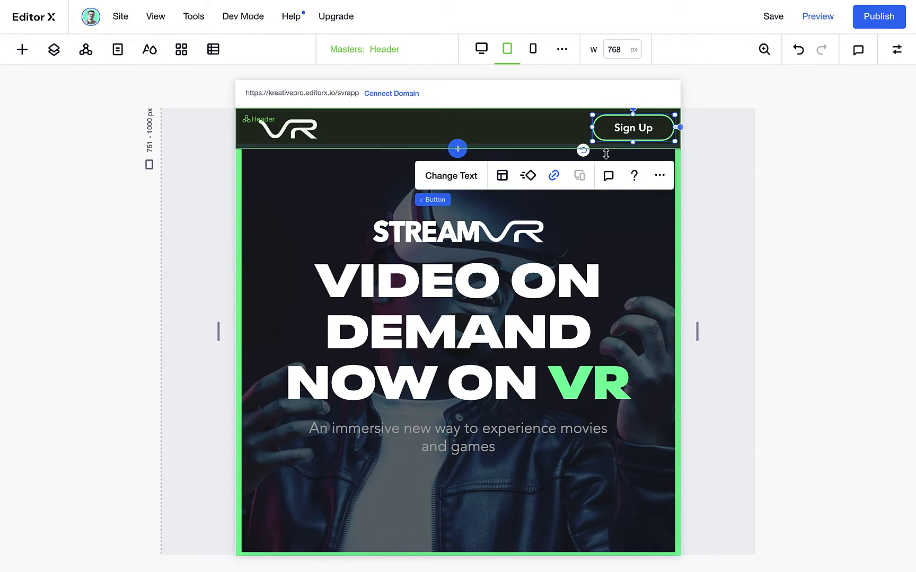
{"action": "left_click_drag", "start_coordinate": [607, 136], "coordinate": [531, 136]}
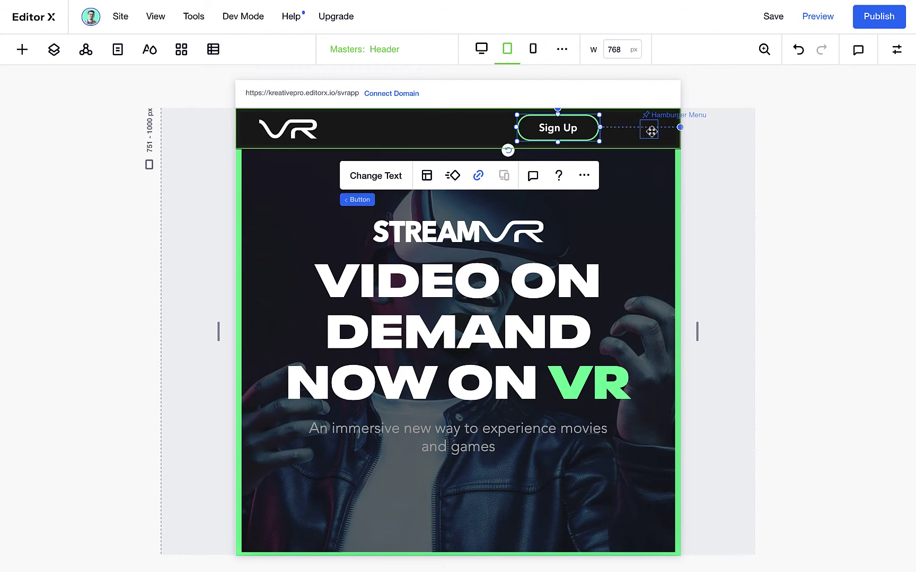
Set the header's hamburger menu icon fill color to white (#FFFFFF)
{"action": "left_click", "coordinate": [645, 131]}
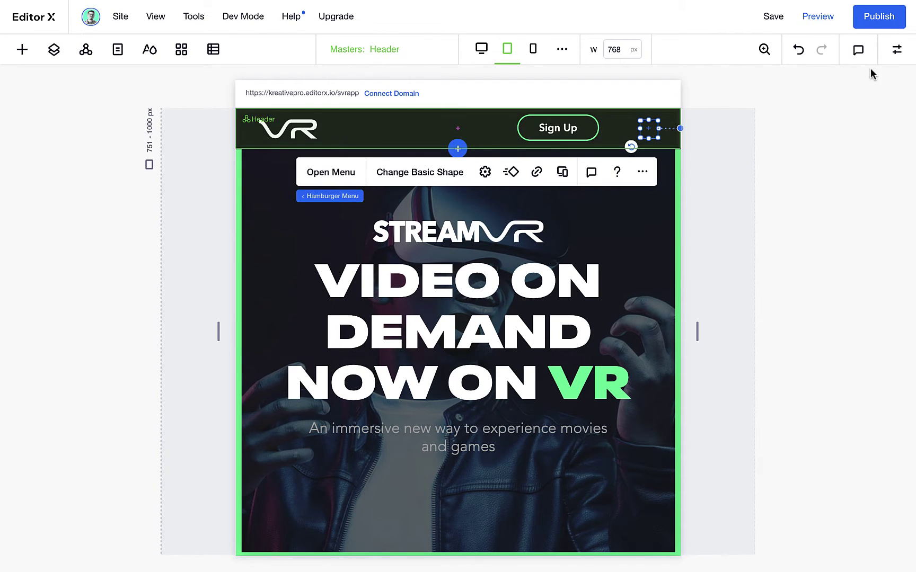
{"action": "left_click", "coordinate": [896, 50]}
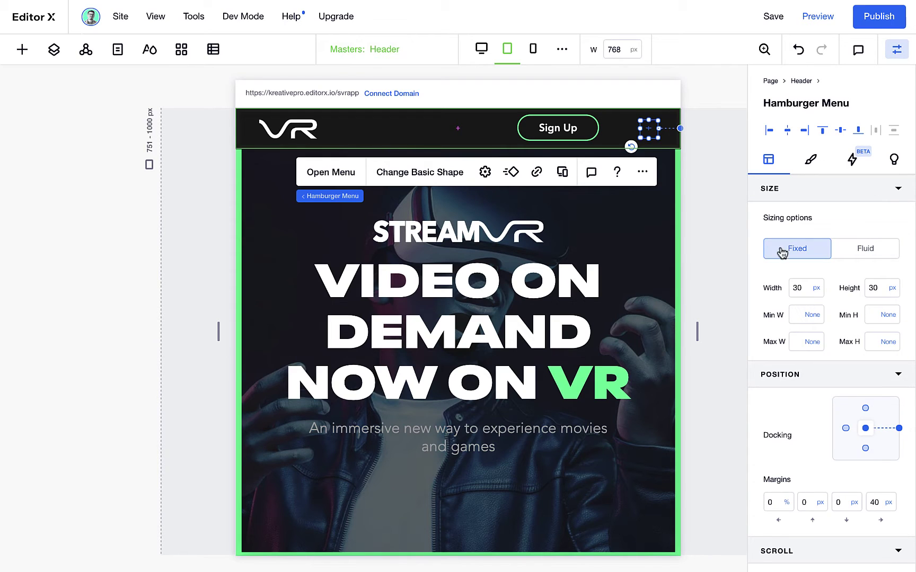
{"action": "left_click", "coordinate": [810, 160]}
{"action": "left_click", "coordinate": [776, 241]}
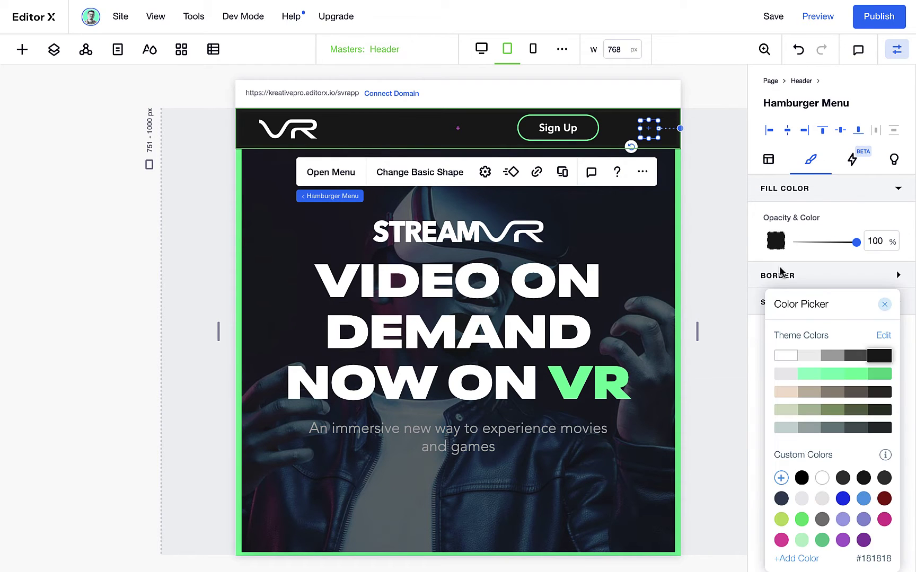
{"action": "left_click", "coordinate": [785, 357]}
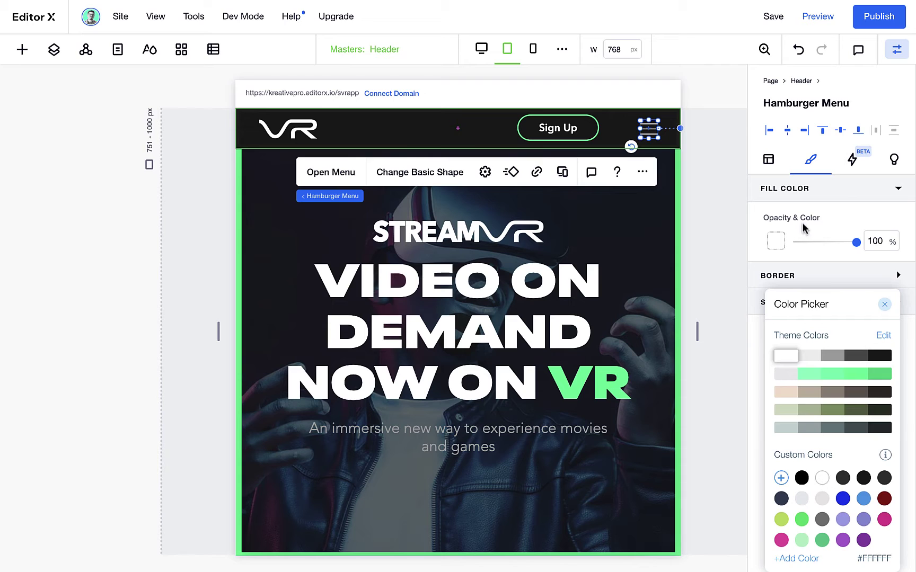
{"action": "left_click", "coordinate": [897, 192]}
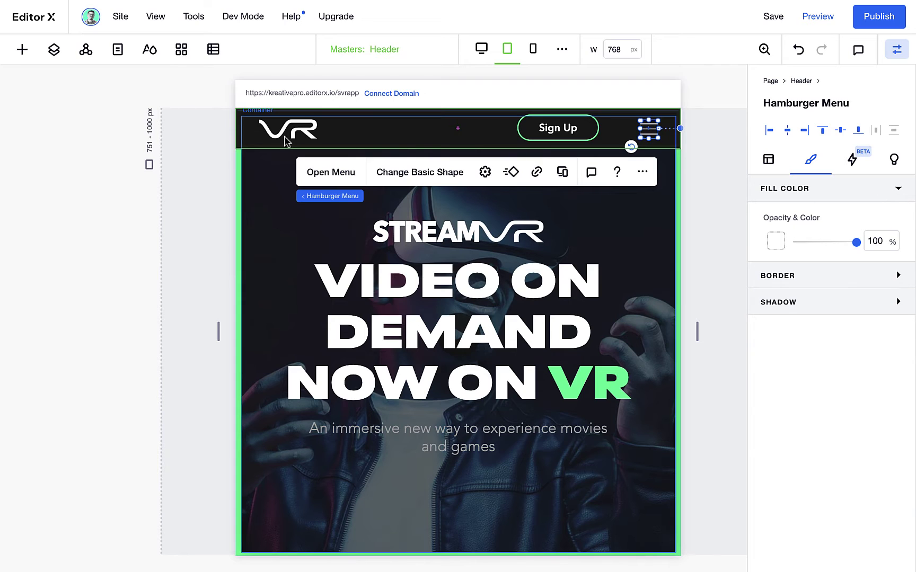
Review the header's layers and browse the hamburger menu elements available to add
{"action": "left_click", "coordinate": [54, 50]}
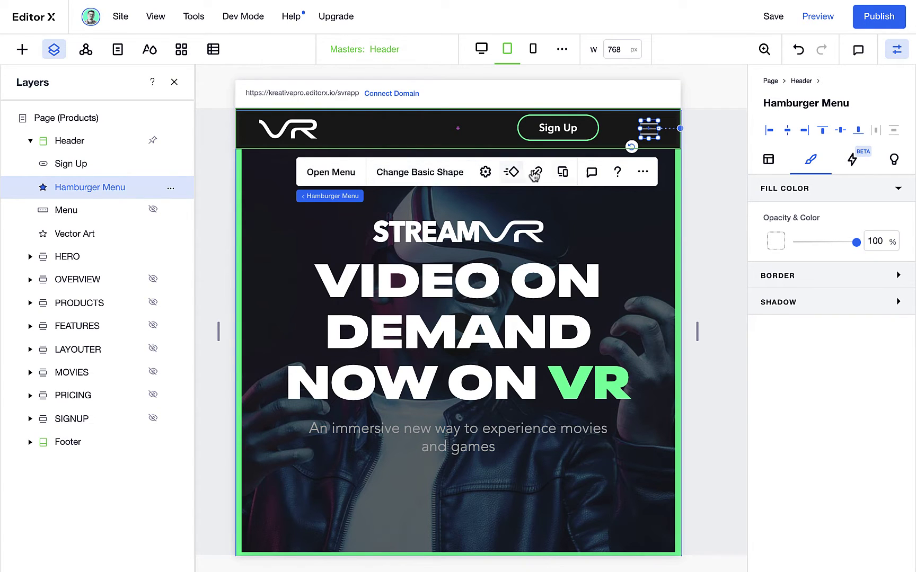
{"action": "left_click", "coordinate": [21, 50]}
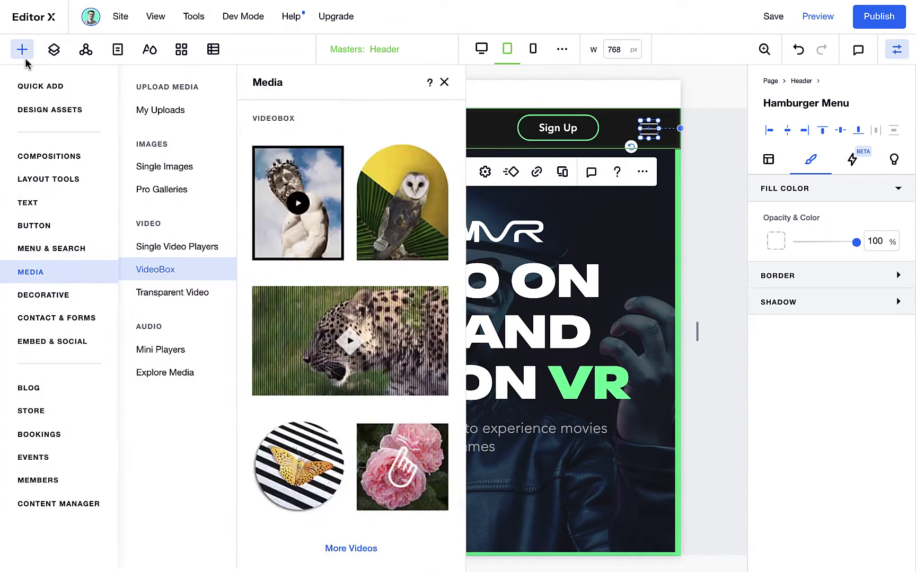
{"action": "left_click", "coordinate": [59, 249]}
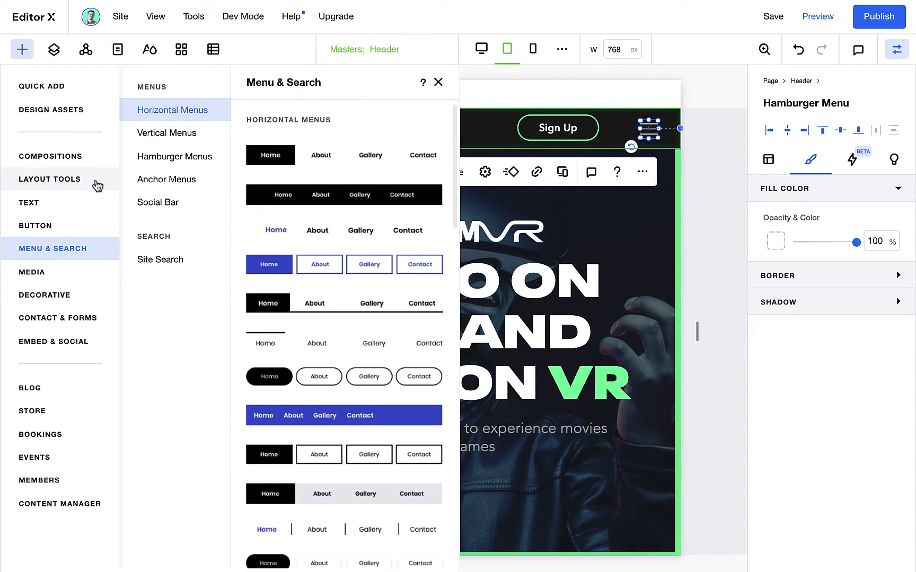
{"action": "left_click", "coordinate": [153, 168]}
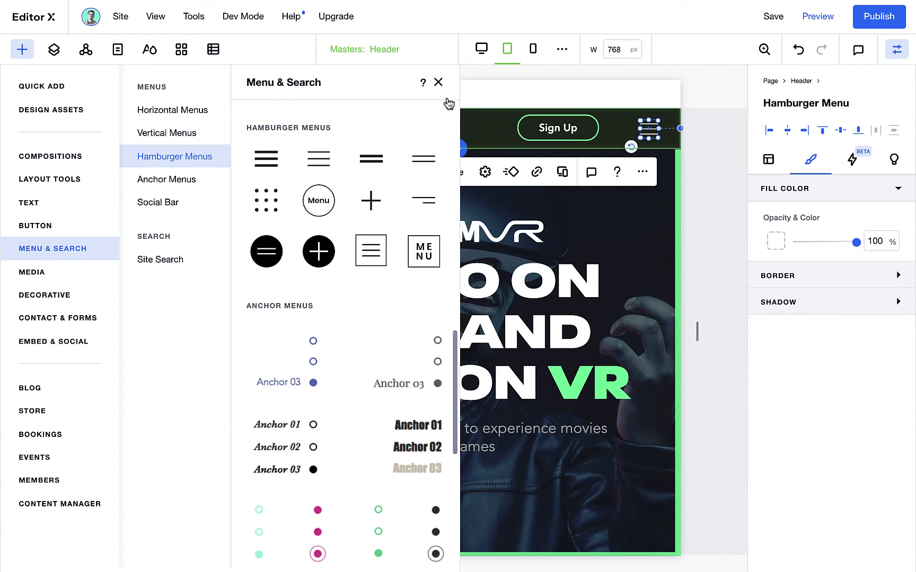
{"action": "left_click", "coordinate": [438, 83]}
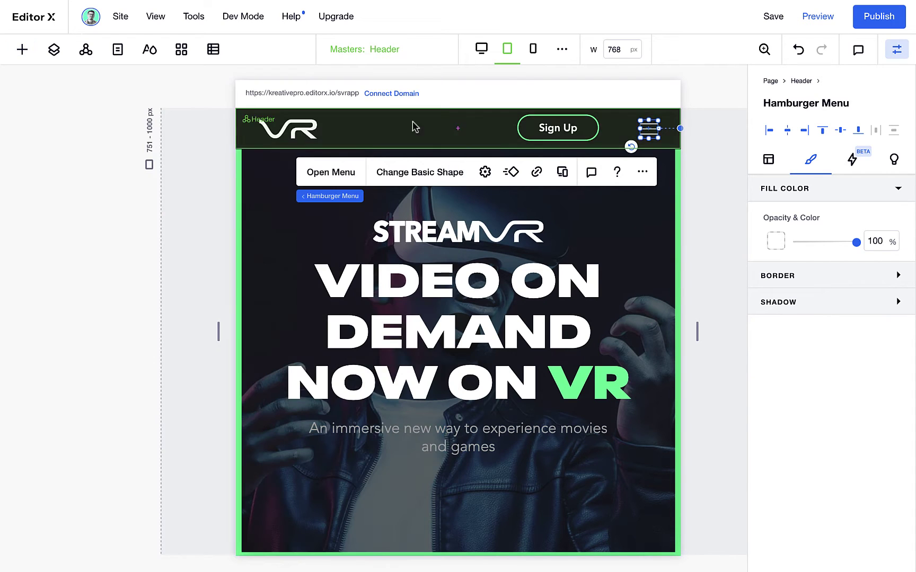
Open the hamburger menu for editing and examine the Vertical Menu and Close Menu Button inside its Menu Container
{"action": "left_click", "coordinate": [356, 177]}
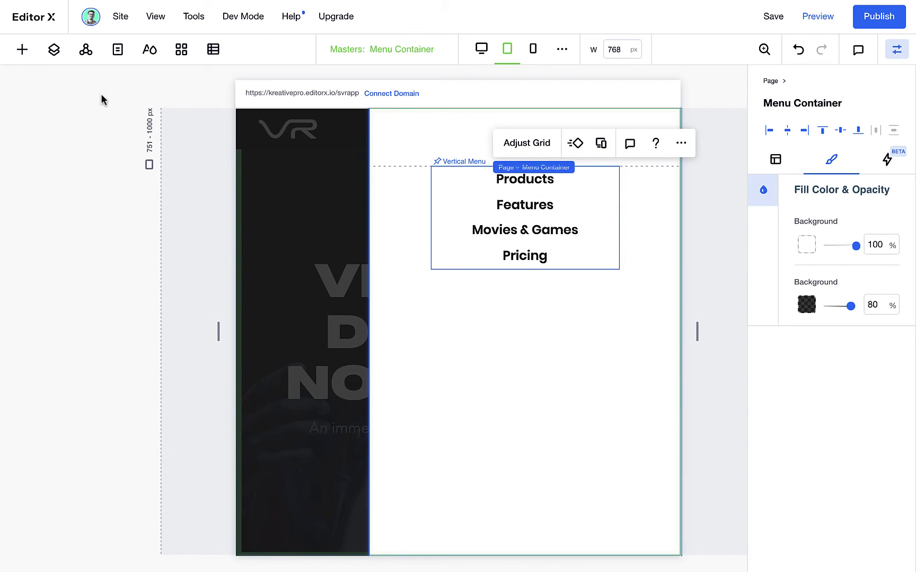
{"action": "left_click", "coordinate": [54, 50]}
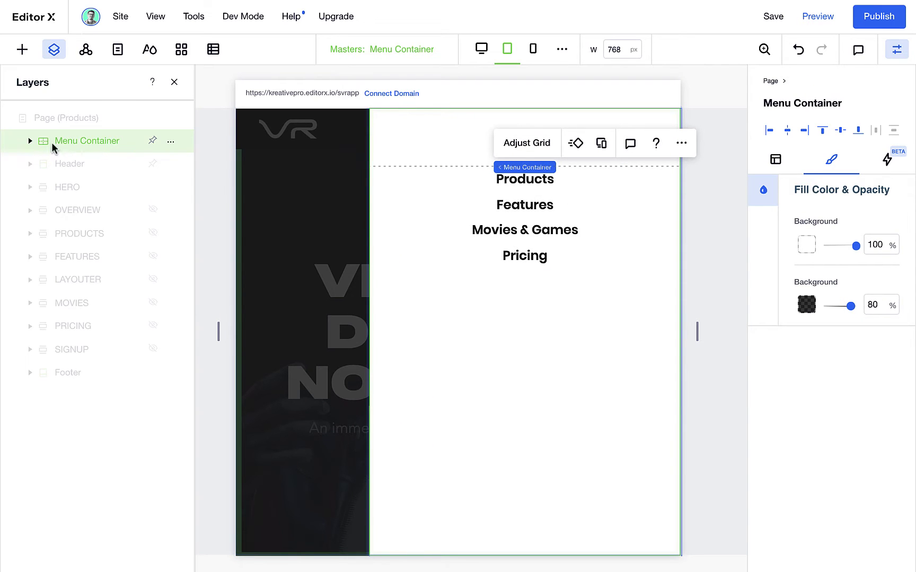
{"action": "left_click", "coordinate": [31, 141]}
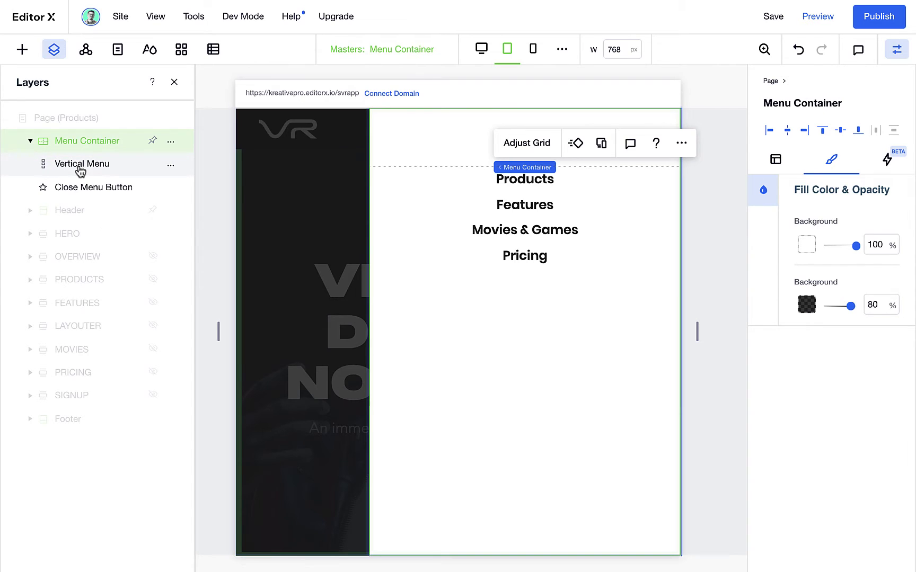
{"action": "left_click", "coordinate": [575, 227]}
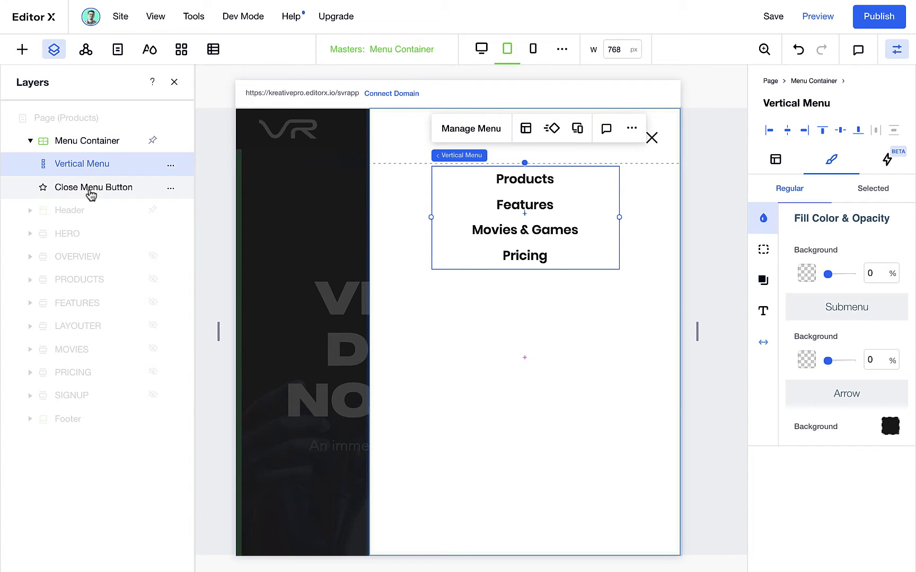
{"action": "left_click", "coordinate": [652, 137]}
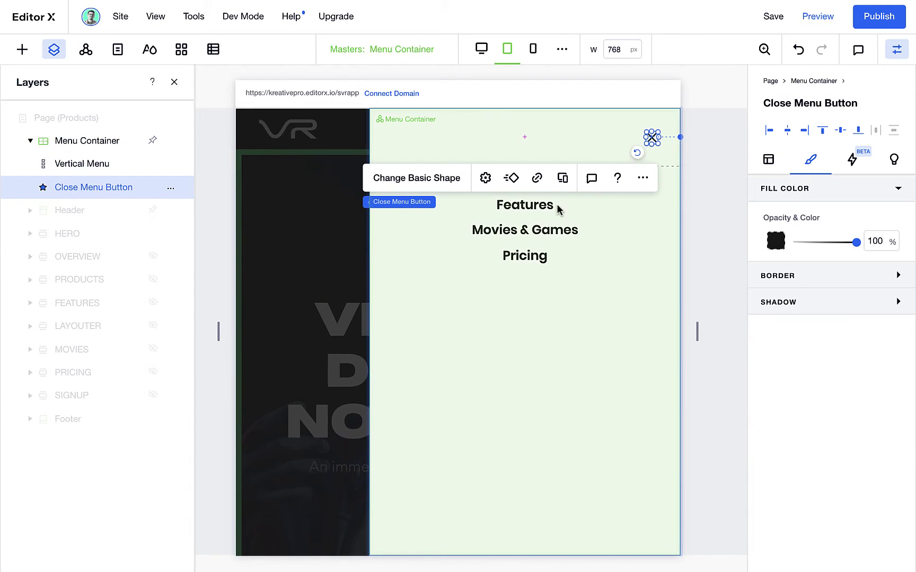
{"action": "left_click", "coordinate": [548, 255]}
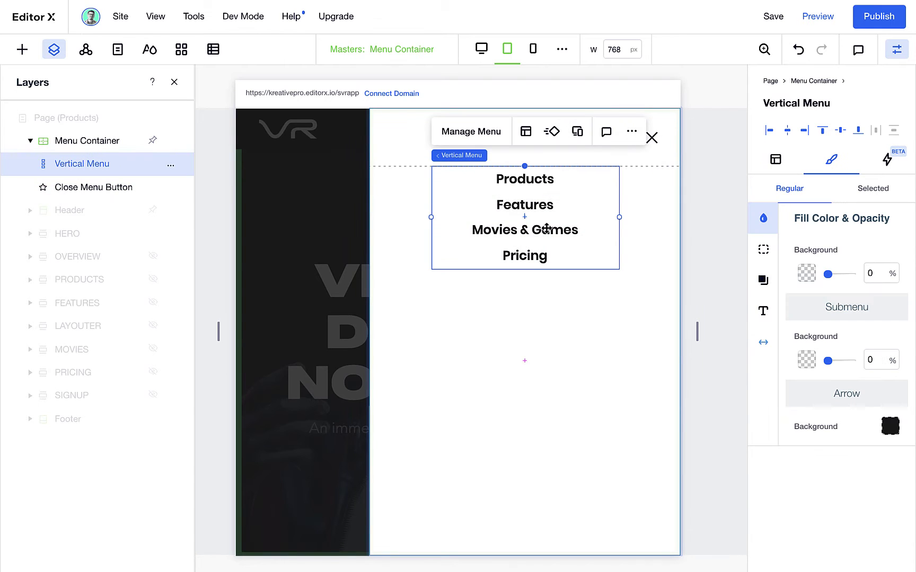
Set the Menu Container's background to the bright green theme color
{"action": "left_click", "coordinate": [555, 320]}
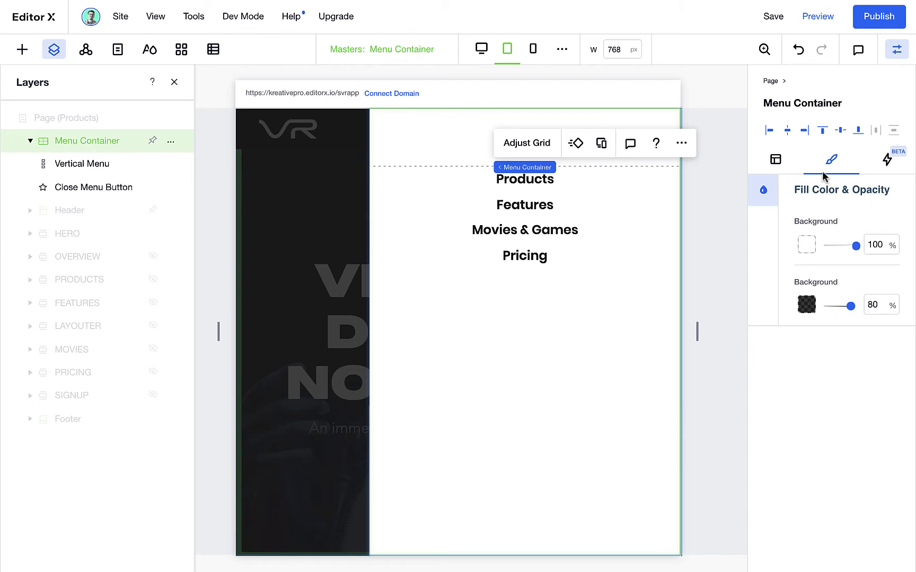
{"action": "left_click", "coordinate": [807, 245]}
{"action": "left_click", "coordinate": [852, 327]}
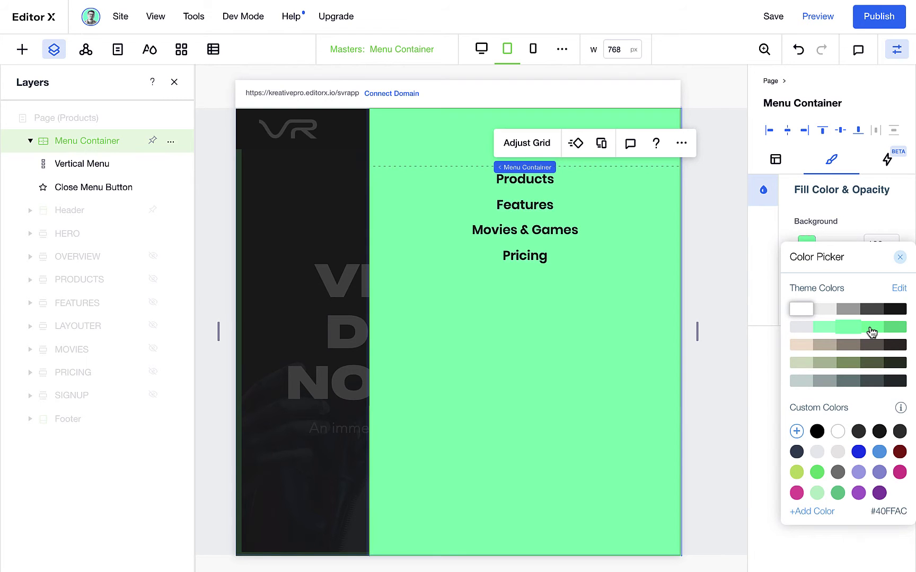
{"action": "left_click", "coordinate": [873, 328]}
{"action": "left_click", "coordinate": [535, 239]}
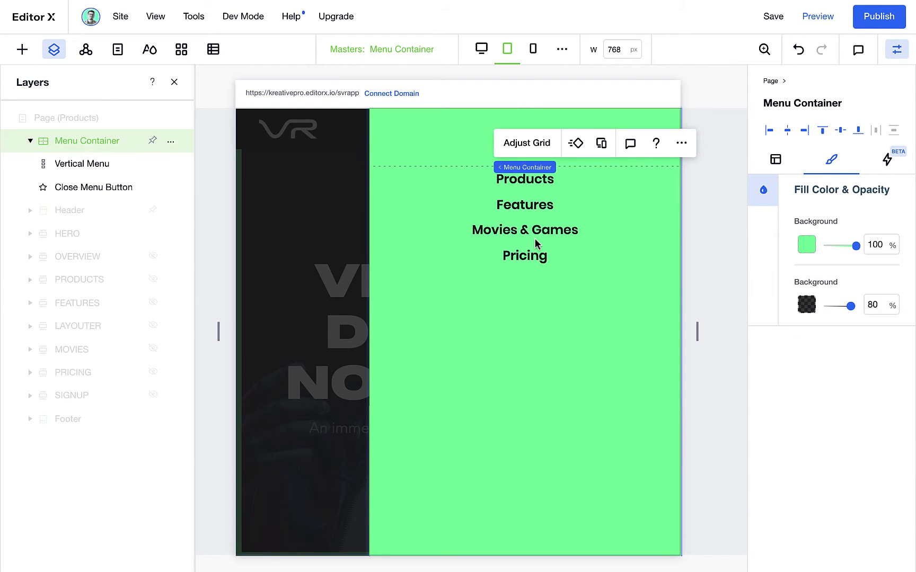
Set the Vertical Menu's regular item text to the Avenir font at 36 px
{"action": "left_click", "coordinate": [552, 258]}
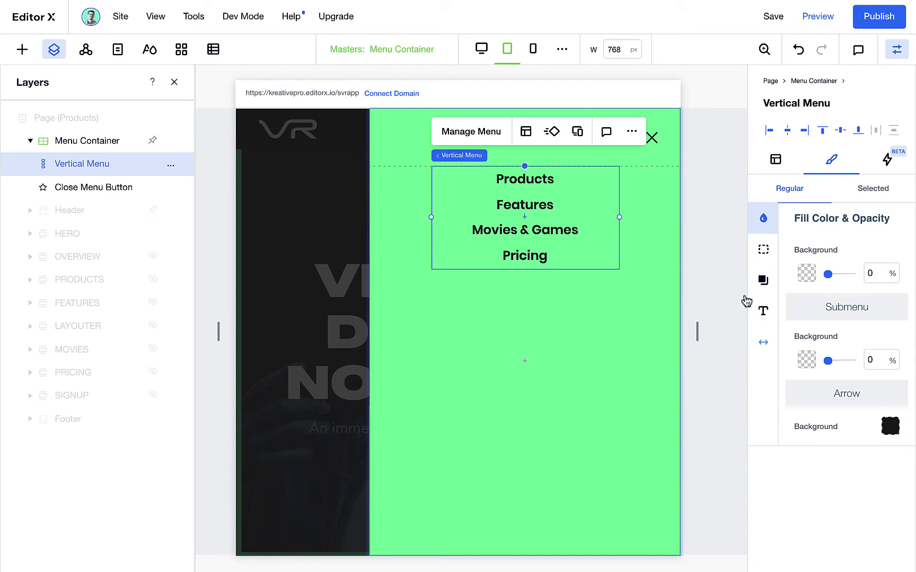
{"action": "left_click", "coordinate": [763, 311]}
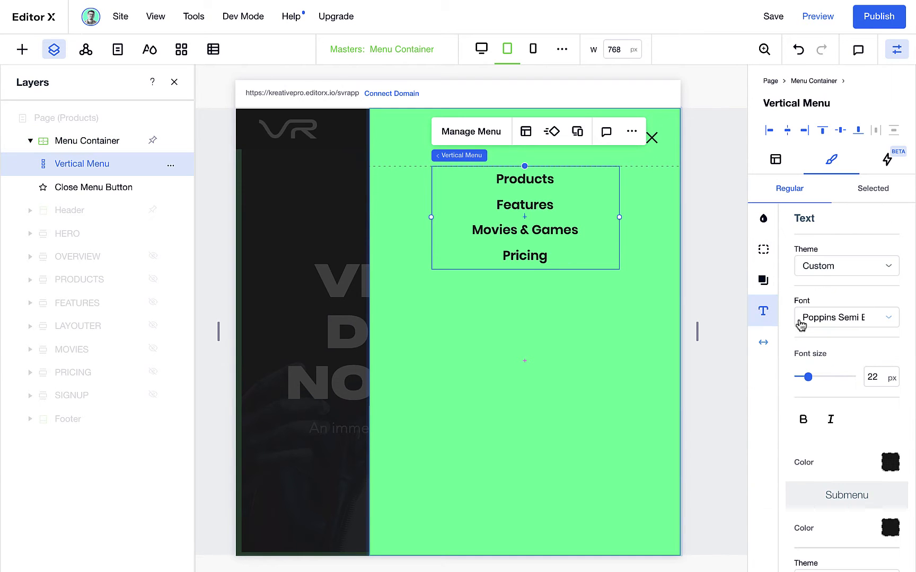
{"action": "left_click", "coordinate": [867, 278]}
{"action": "scroll", "coordinate": [837, 408], "scroll_direction": "down", "scroll_amount": 1}
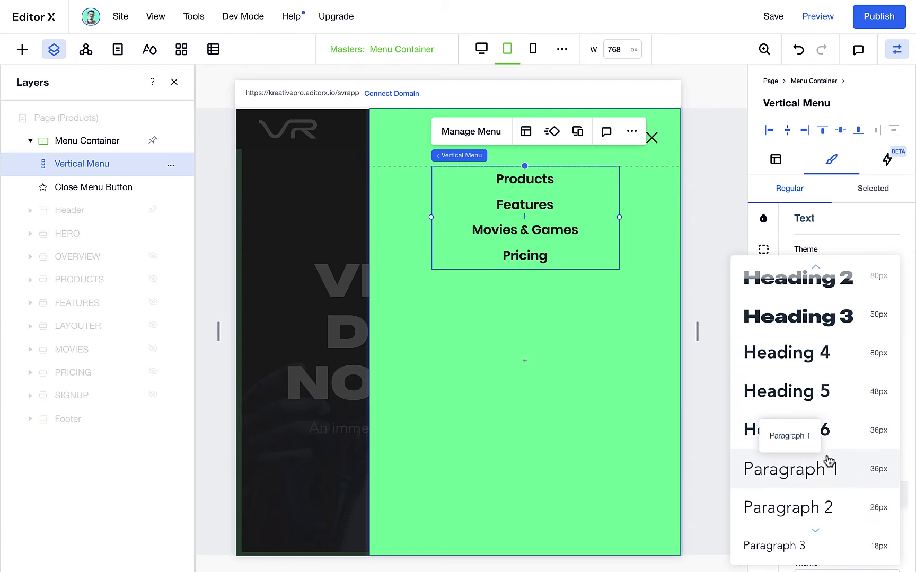
{"action": "scroll", "coordinate": [823, 445], "scroll_direction": "up", "scroll_amount": 1}
{"action": "left_click", "coordinate": [816, 470]}
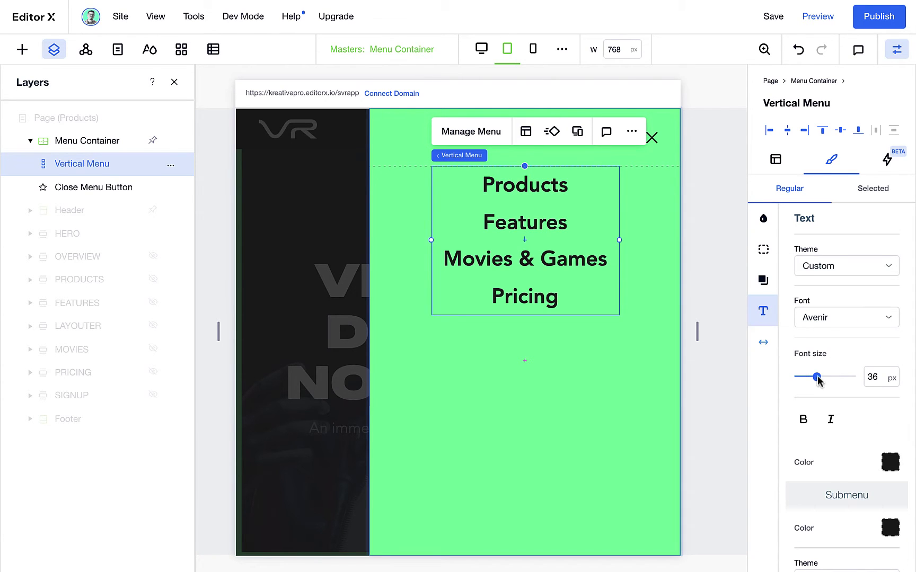
{"action": "scroll", "coordinate": [828, 493], "scroll_direction": "down", "scroll_amount": 4}
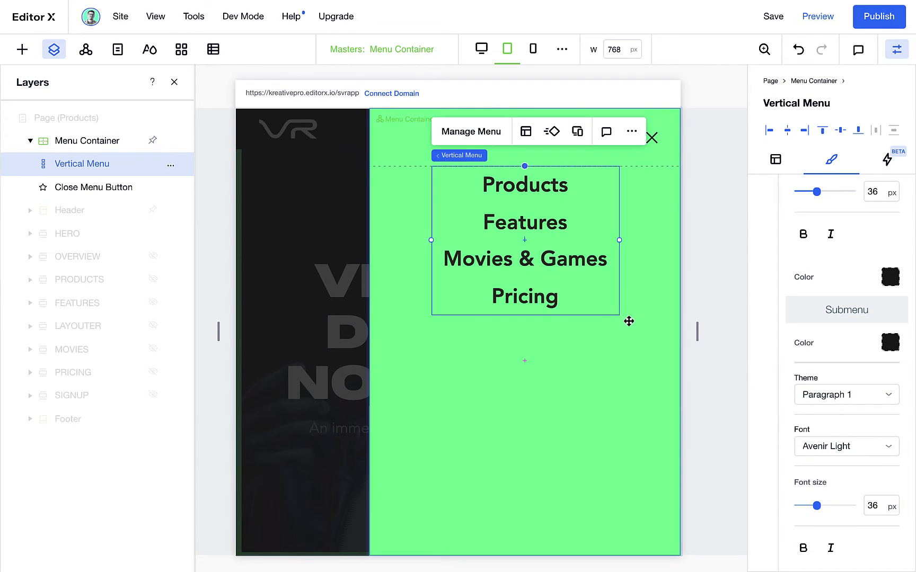
{"action": "scroll", "coordinate": [769, 318], "scroll_direction": "up", "scroll_amount": 4}
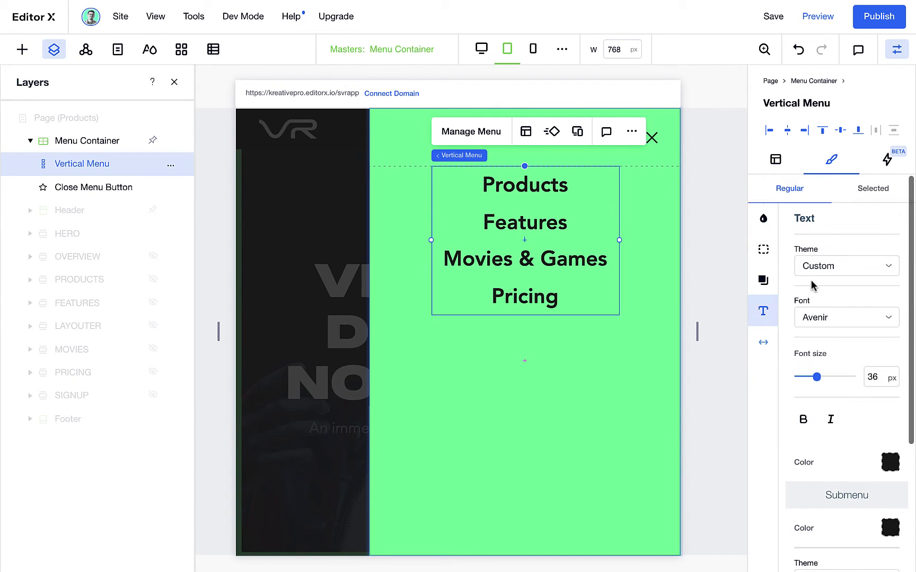
Set the Vertical Menu's vertical spacing to 15 and check the items listed in its menu management
{"action": "left_click", "coordinate": [762, 347]}
{"action": "left_click", "coordinate": [872, 278]}
{"action": "key", "text": "Up"}
{"action": "key", "text": "Up"}
{"action": "key", "text": "Up"}
{"action": "key", "text": "Up"}
{"action": "key", "text": "Up"}
{"action": "key", "text": "Up"}
{"action": "key", "text": "Up"}
{"action": "key", "text": "Up"}
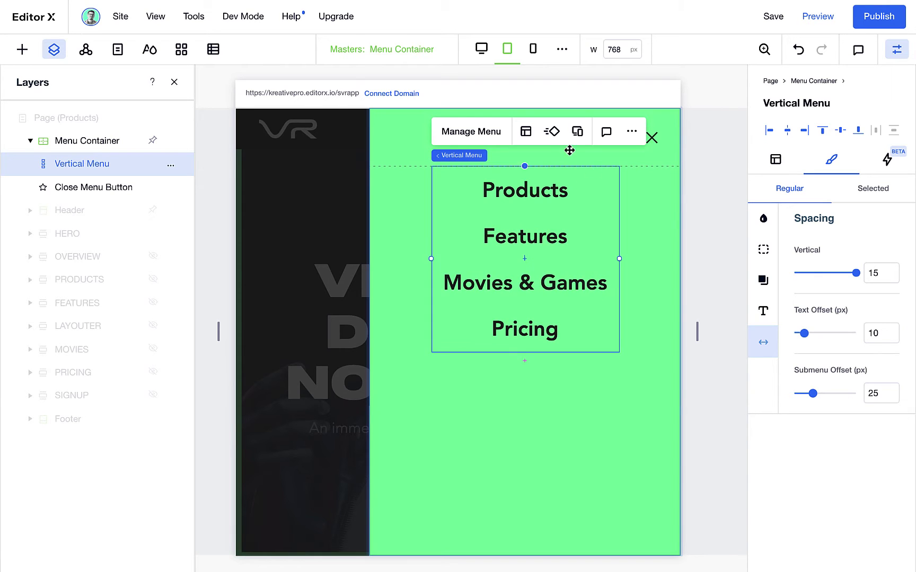
{"action": "left_click", "coordinate": [476, 137]}
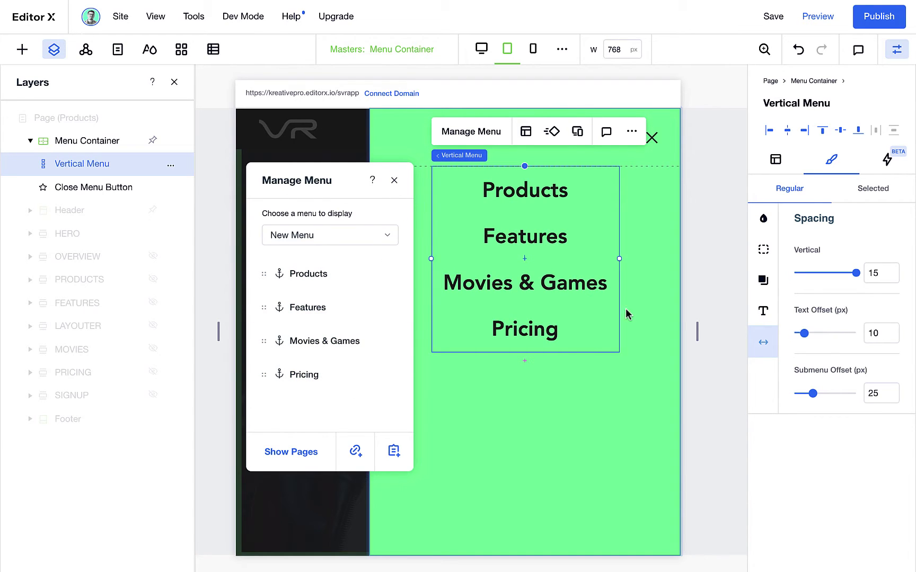
{"action": "left_click", "coordinate": [394, 181]}
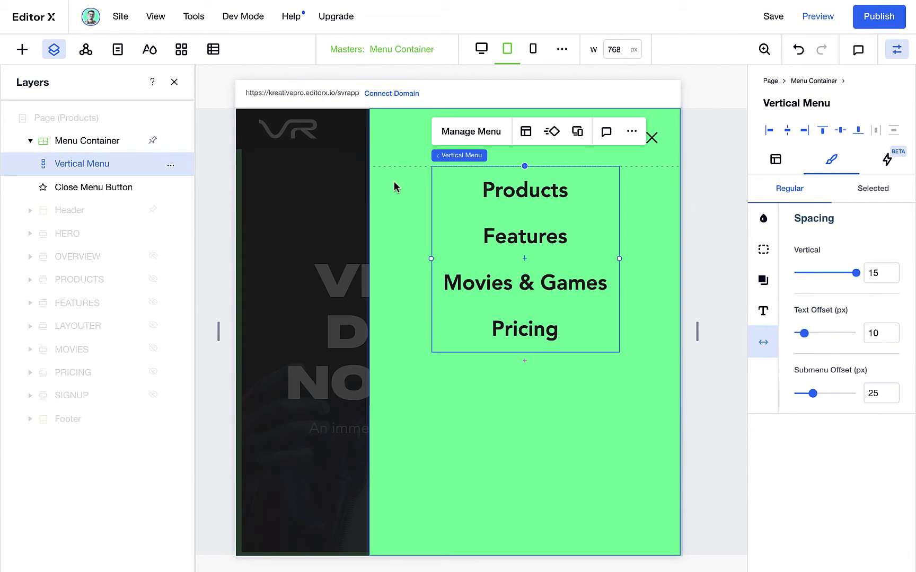
Leave the open menu container and move the Sign Up button closer to the hamburger icon in the tablet header
{"action": "left_click", "coordinate": [652, 137]}
{"action": "left_click", "coordinate": [333, 243]}
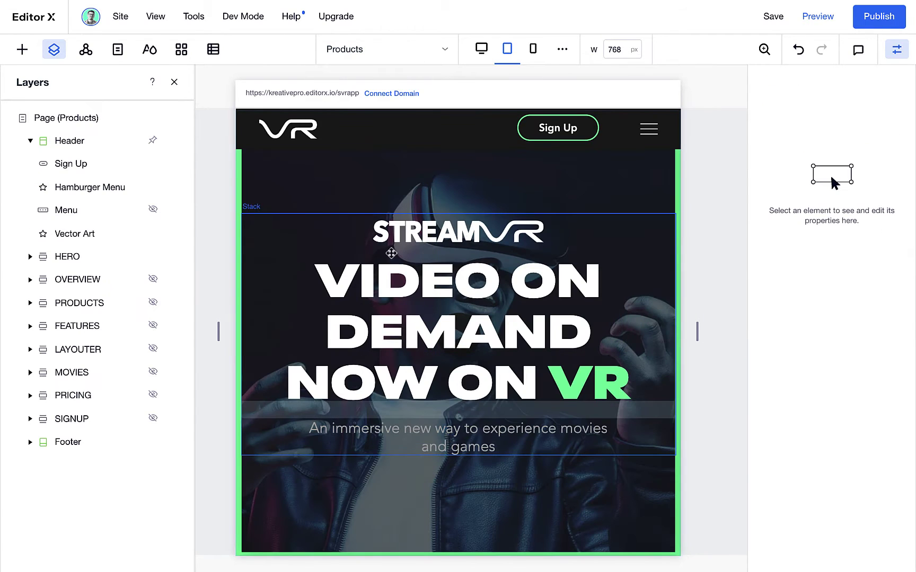
{"action": "left_click", "coordinate": [587, 129]}
{"action": "left_click_drag", "start_coordinate": [598, 130], "coordinate": [629, 130]}
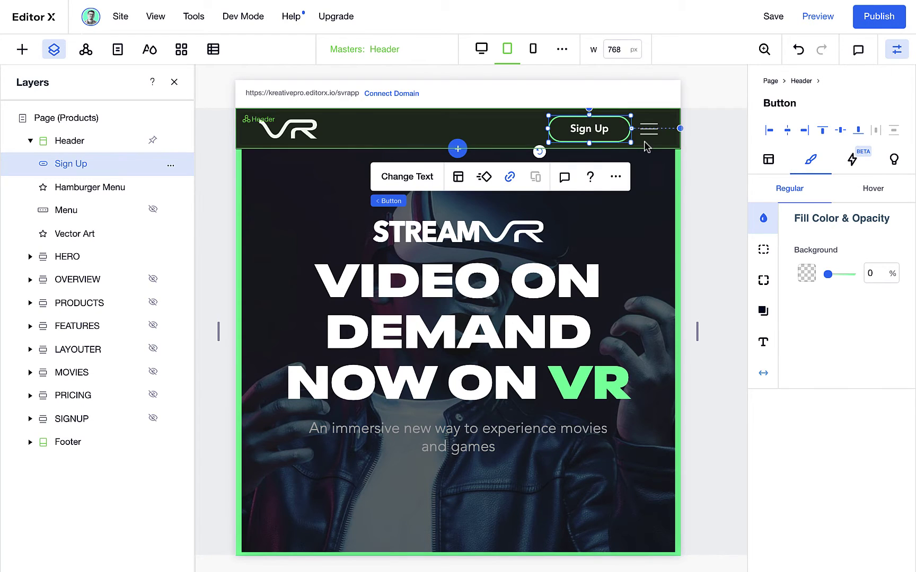
Examine the hero section's StreamVR logo, heading and overlay container at the tablet breakpoint
{"action": "left_click", "coordinate": [538, 232]}
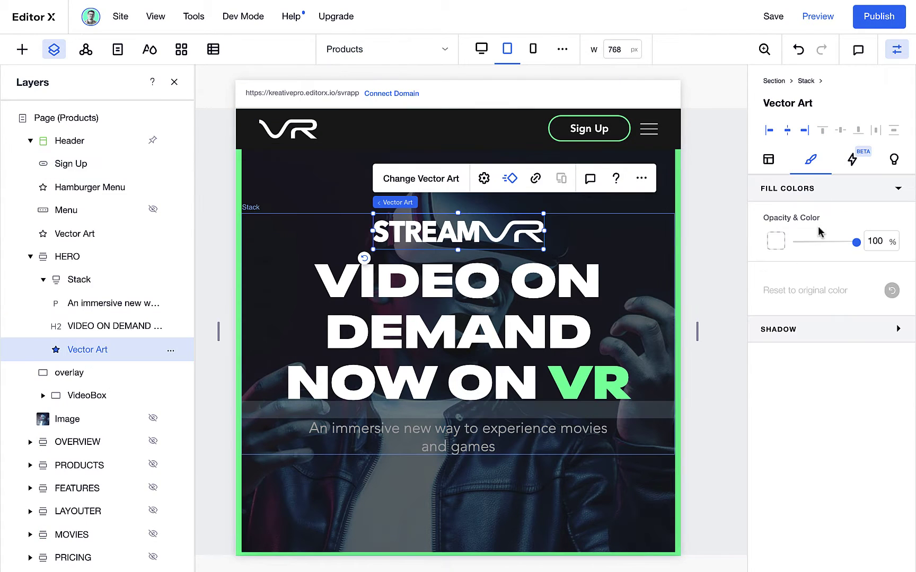
{"action": "left_click", "coordinate": [768, 159]}
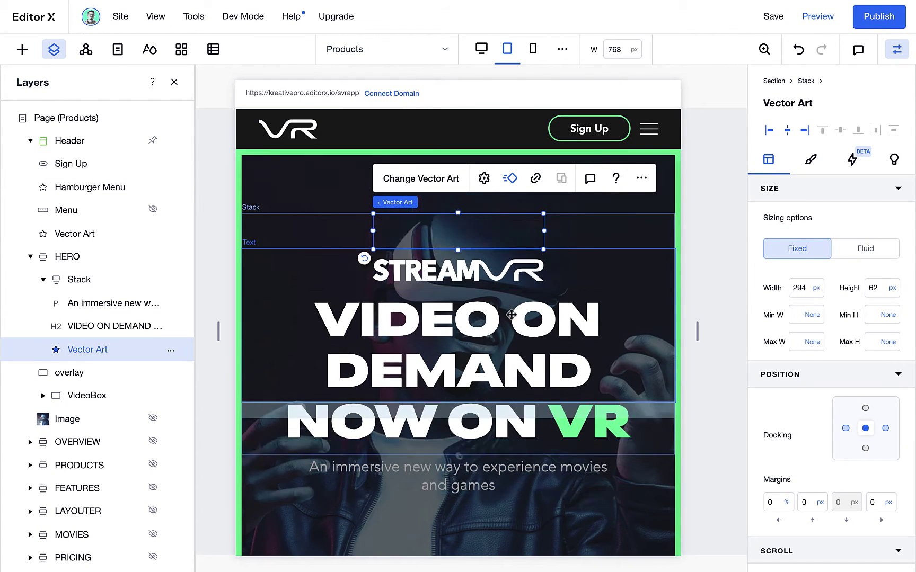
{"action": "left_click", "coordinate": [479, 332]}
{"action": "scroll", "coordinate": [597, 348], "scroll_direction": "down", "scroll_amount": 2}
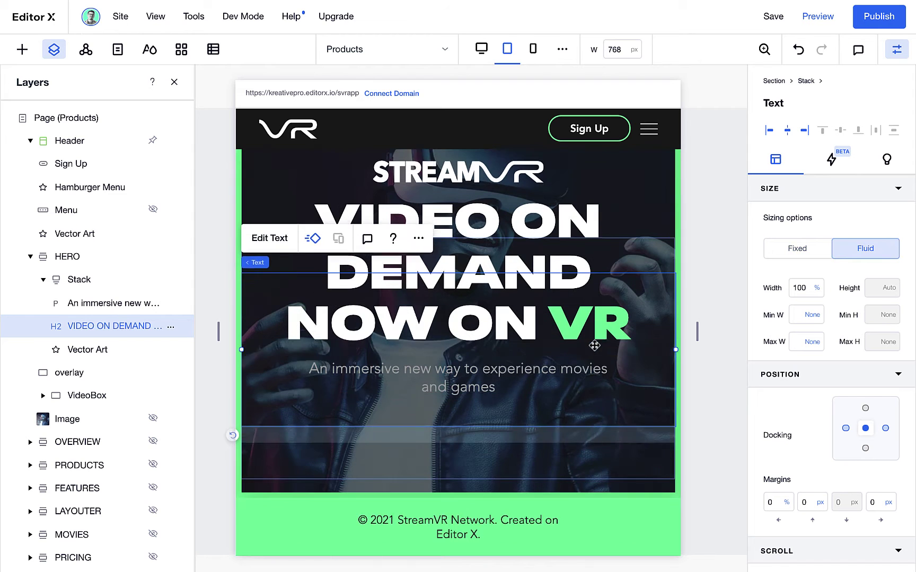
{"action": "scroll", "coordinate": [535, 435], "scroll_direction": "up", "scroll_amount": 3}
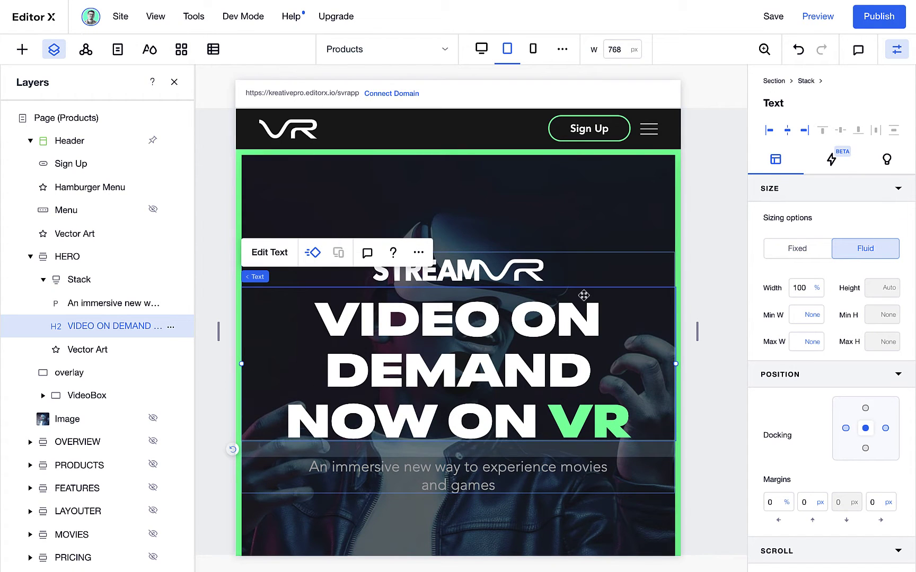
{"action": "left_click", "coordinate": [410, 226]}
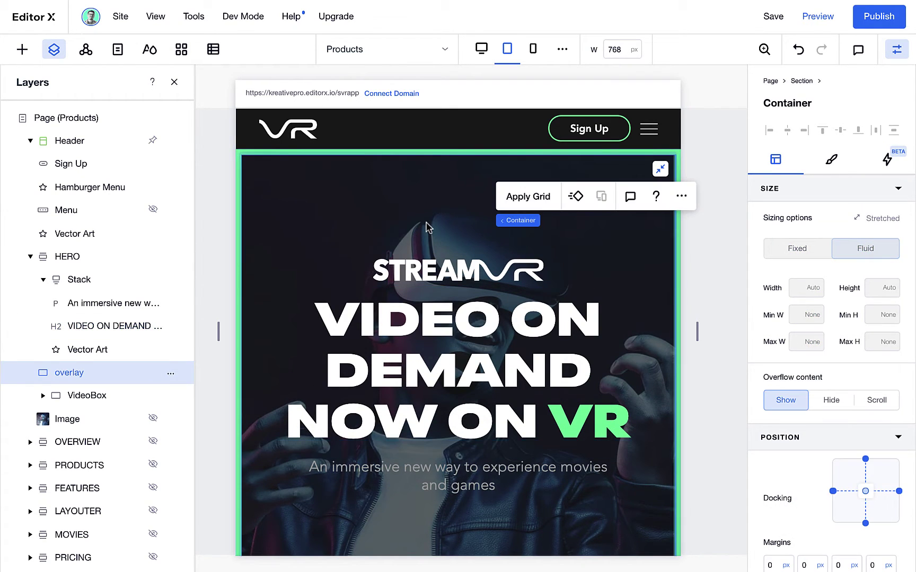
Check how the header and hero adapt at the phone breakpoint and with the canvas narrowed to 501 px
{"action": "left_click", "coordinate": [532, 49]}
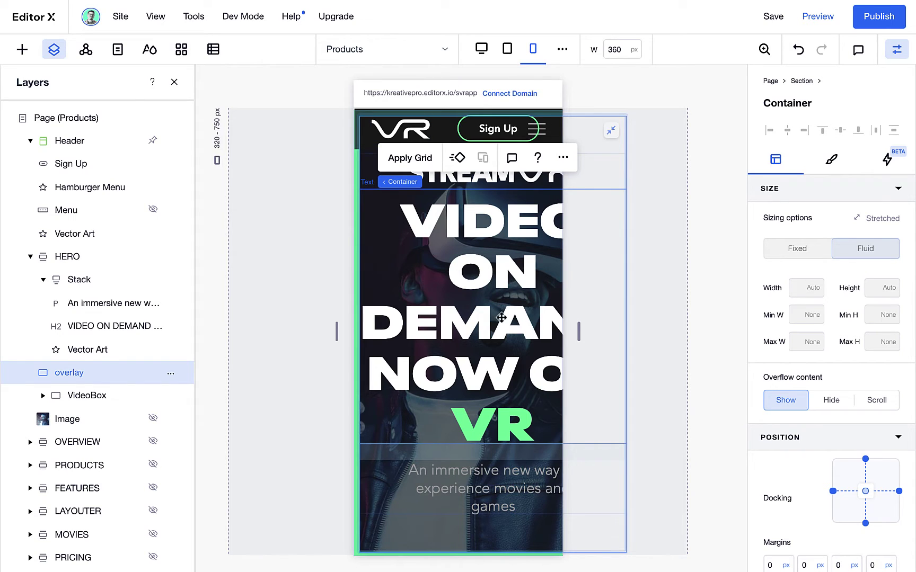
{"action": "left_click", "coordinate": [508, 49]}
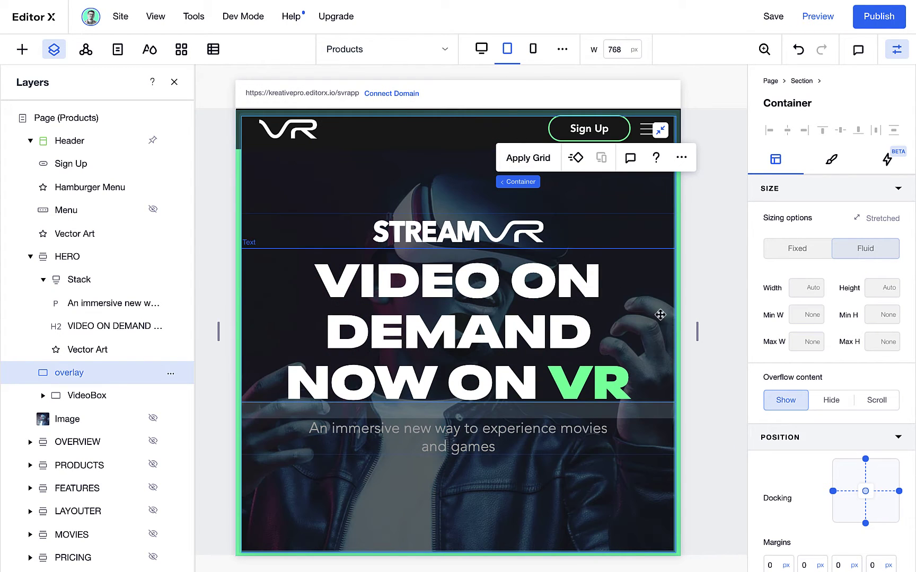
{"action": "left_click_drag", "start_coordinate": [696, 332], "coordinate": [618, 331]}
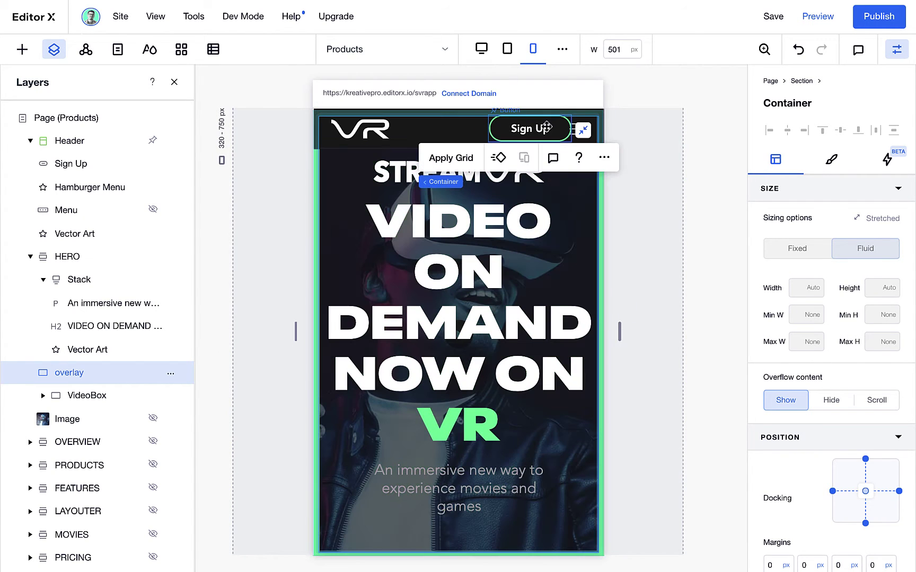
Set the Sign Up button's right margin to 100 px at the tablet breakpoint
{"action": "left_click", "coordinate": [548, 132]}
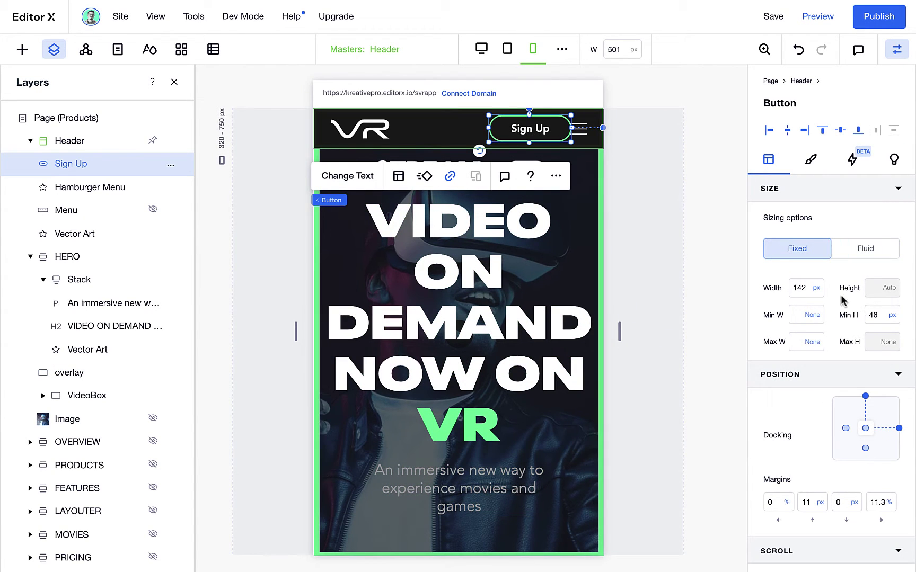
{"action": "left_click", "coordinate": [879, 504]}
{"action": "left_click", "coordinate": [506, 50]}
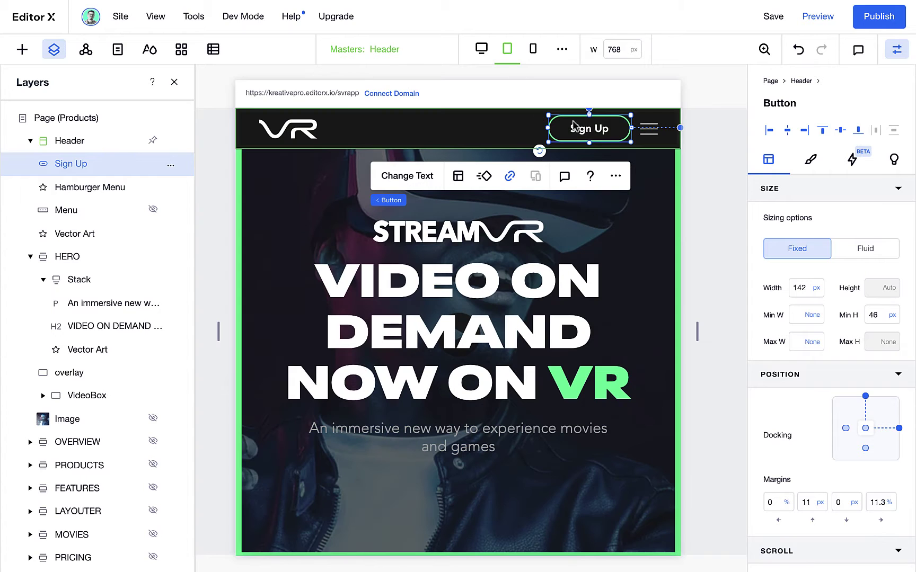
{"action": "left_click", "coordinate": [879, 502]}
{"action": "type", "text": "100"}
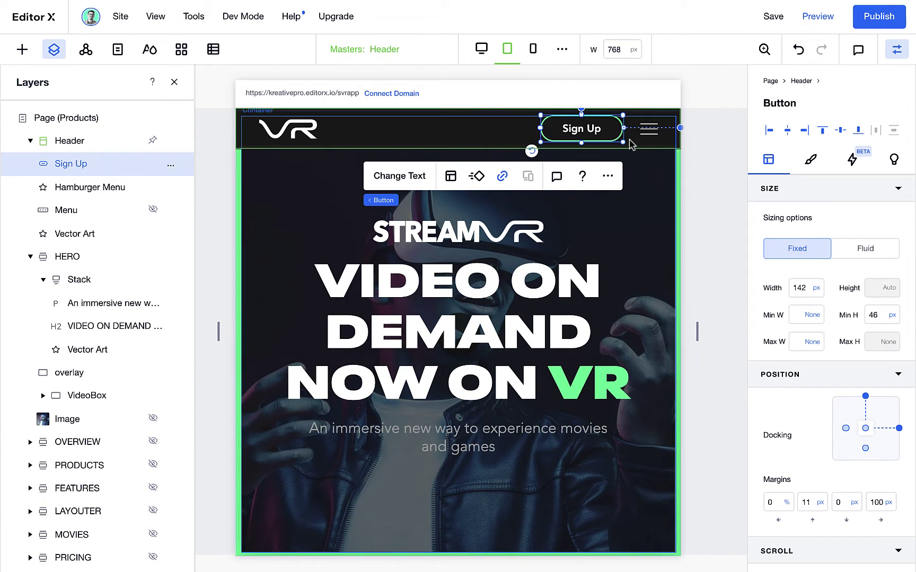
Shift the Sign Up button closer to the hamburger icon in the phone header, away from the VR logo
{"action": "left_click", "coordinate": [533, 49]}
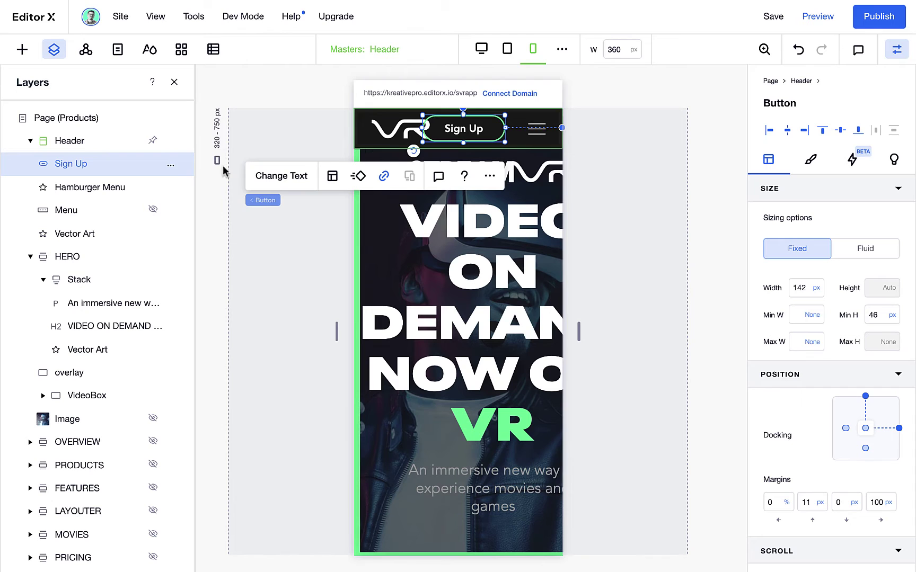
{"action": "left_click", "coordinate": [170, 166]}
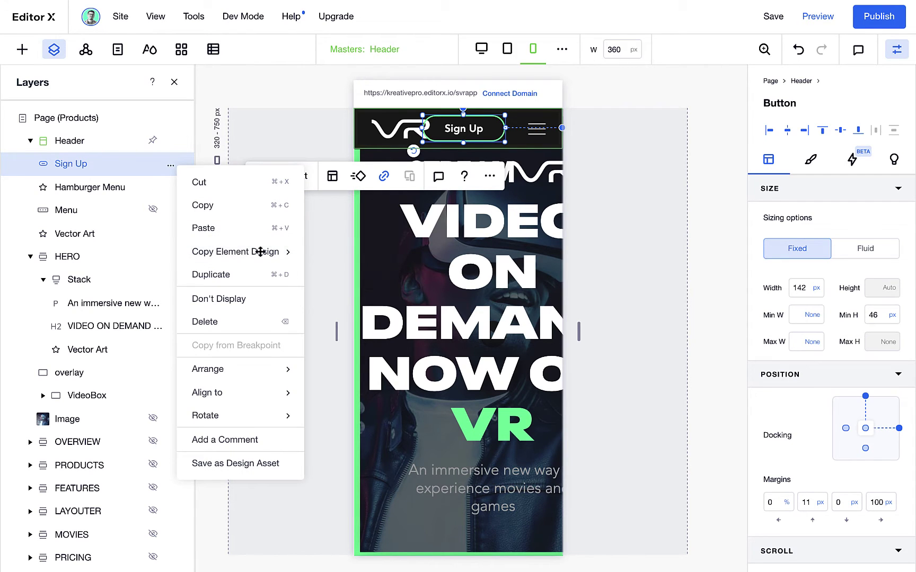
{"action": "key", "text": "Escape"}
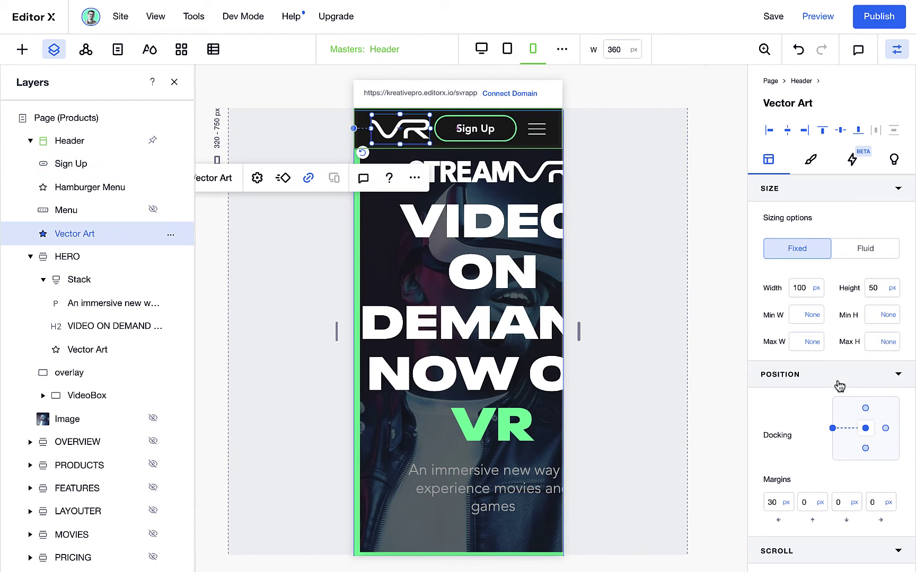
Set the header VR logo's width to 75 px and left margin to 20 px for phone, comparing against the tablet view
{"action": "left_click", "coordinate": [799, 289]}
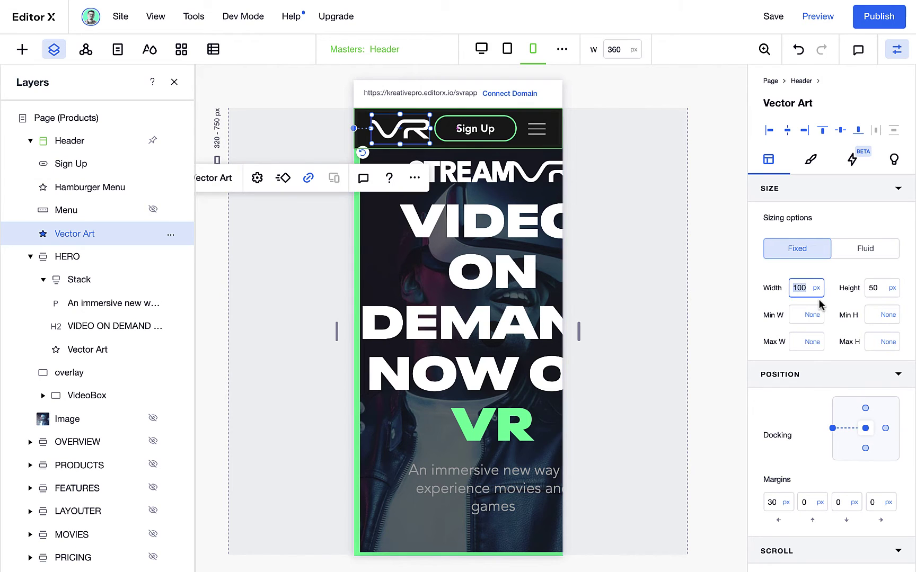
{"action": "key", "text": "Return"}
{"action": "left_click", "coordinate": [772, 502]}
{"action": "type", "text": "20"}
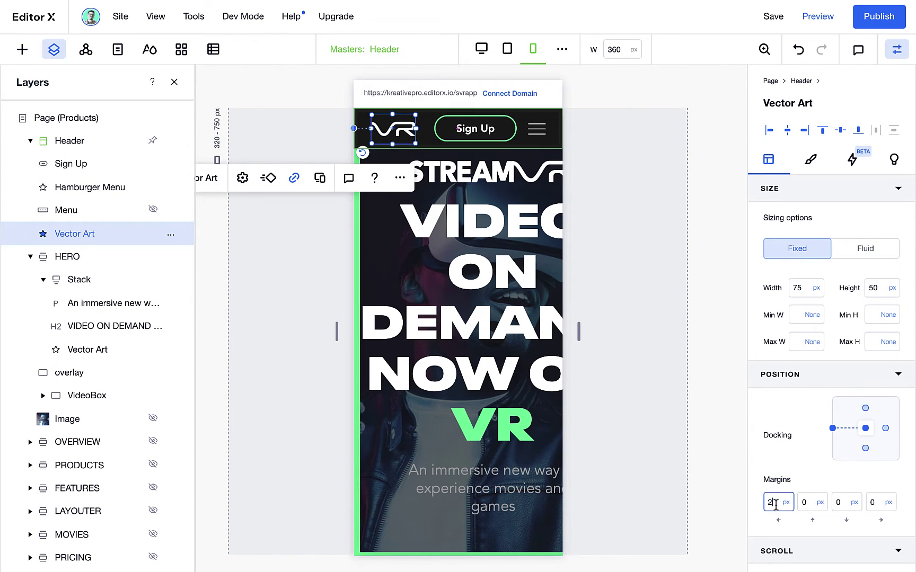
{"action": "key", "text": "Return"}
{"action": "left_click", "coordinate": [507, 49]}
{"action": "left_click", "coordinate": [533, 49]}
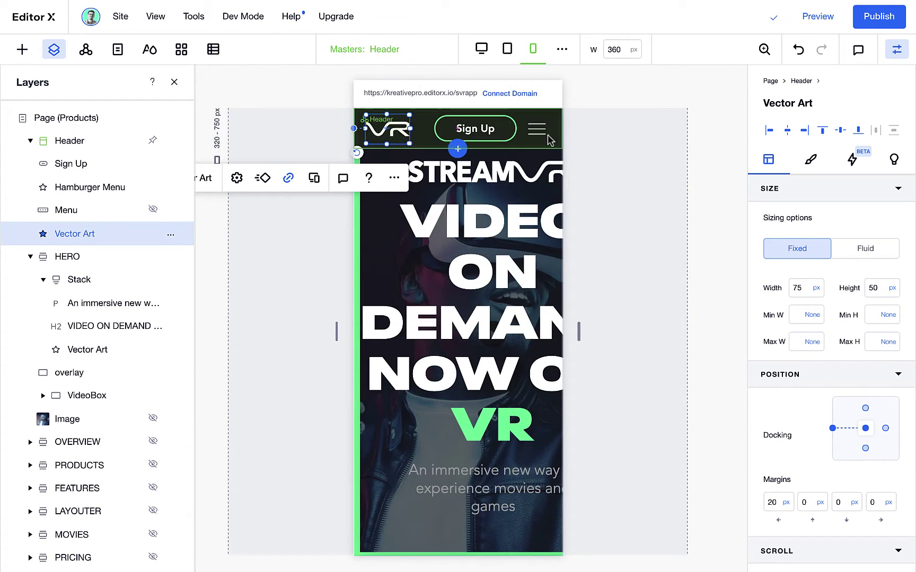
Reduce the "VIDEO ON DEMAND NOW ON VR" heading's font size to 50 at the phone breakpoint
{"action": "left_click", "coordinate": [494, 288]}
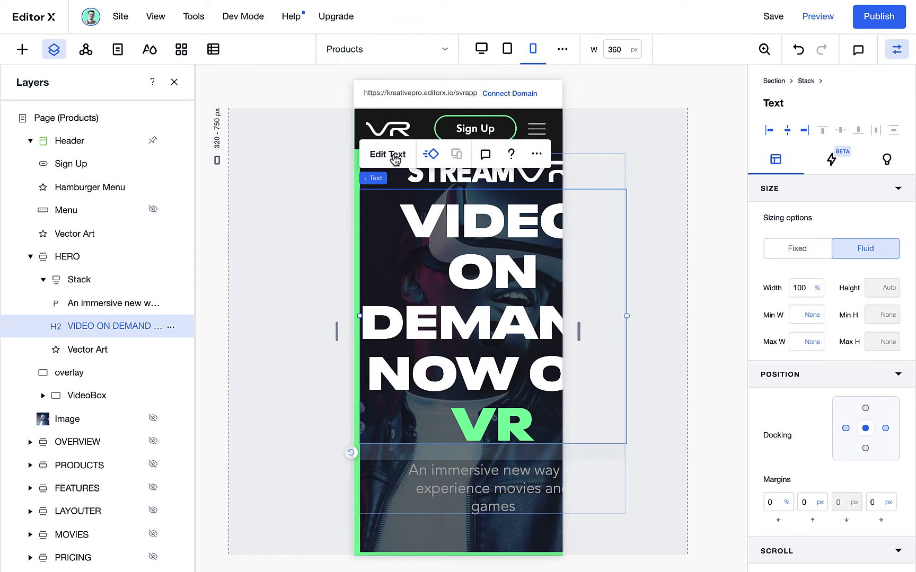
{"action": "left_click", "coordinate": [395, 158]}
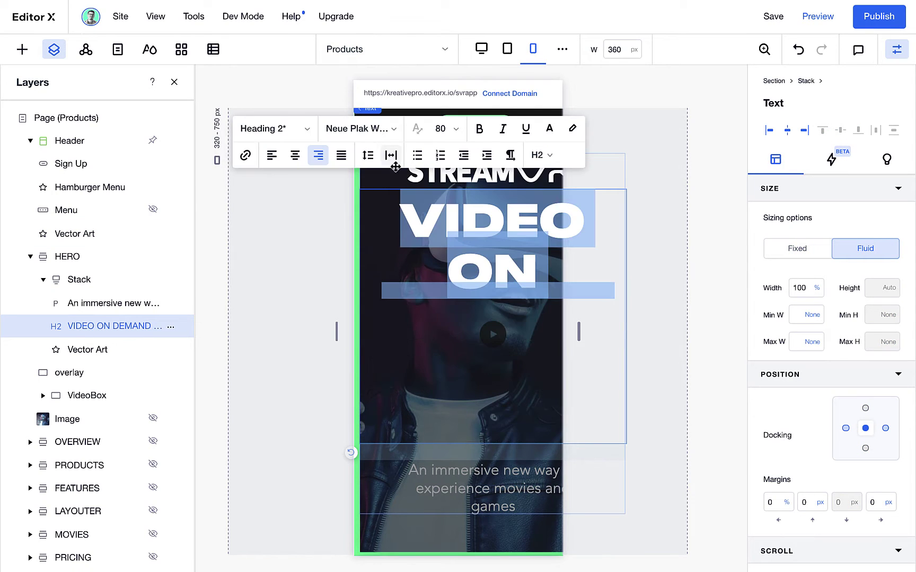
{"action": "left_click", "coordinate": [442, 132]}
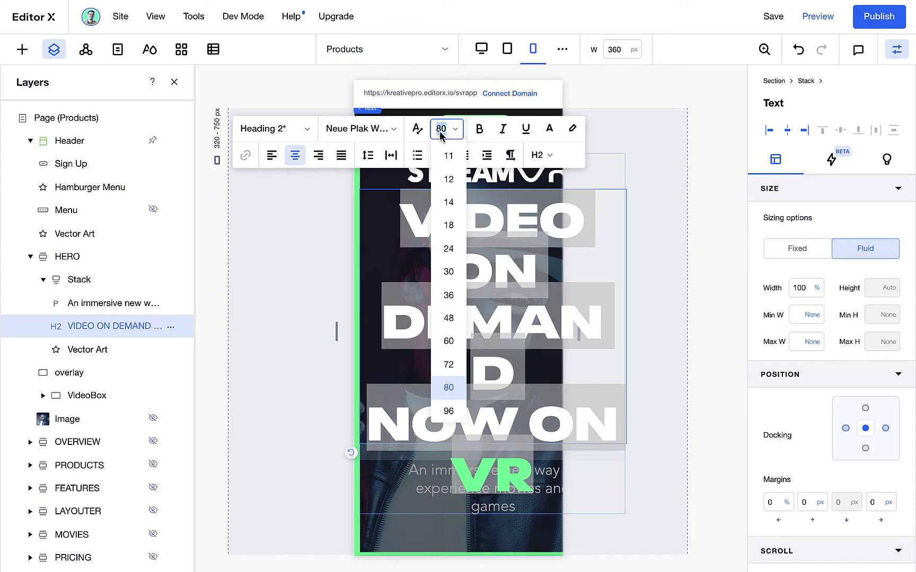
{"action": "type", "text": "60"}
{"action": "key", "text": "Return"}
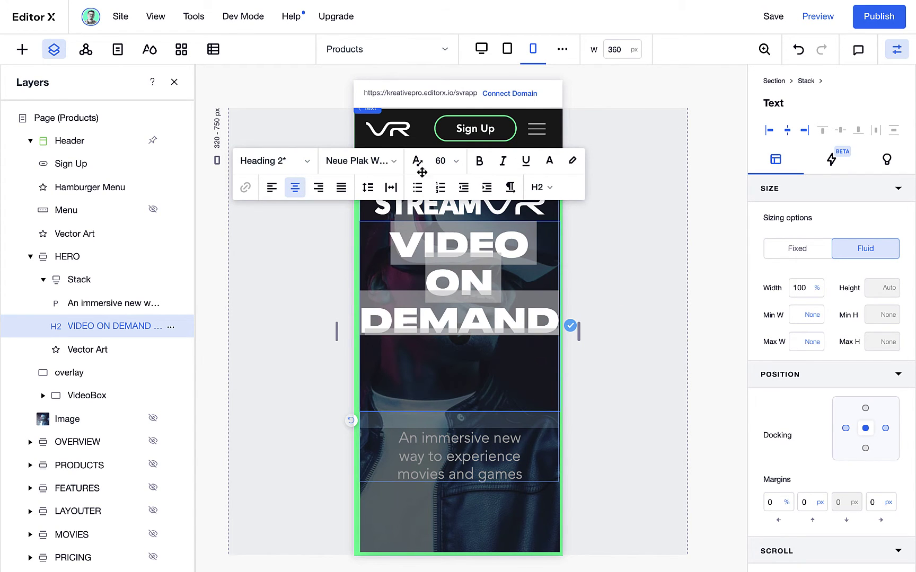
{"action": "left_click", "coordinate": [445, 165]}
{"action": "type", "text": "5"}
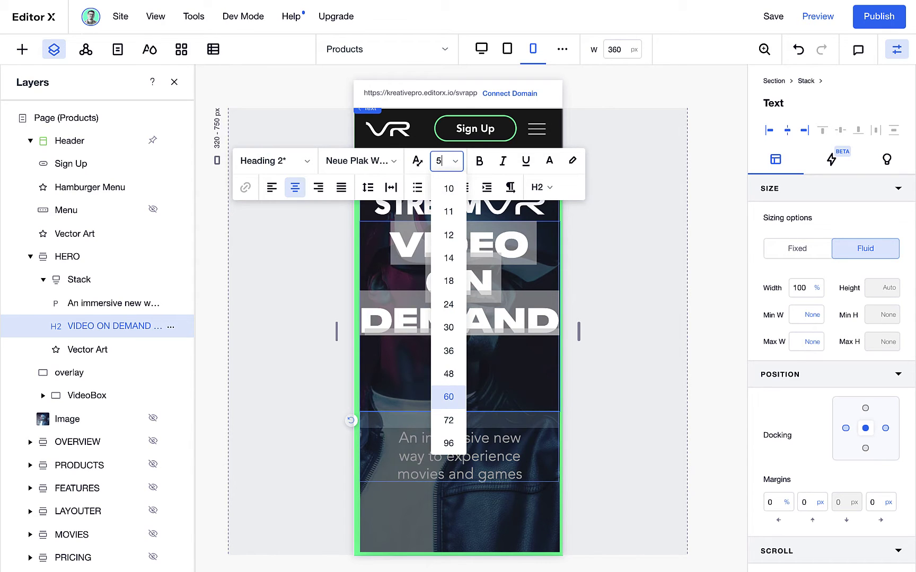
{"action": "type", "text": "0"}
{"action": "key", "text": "Return"}
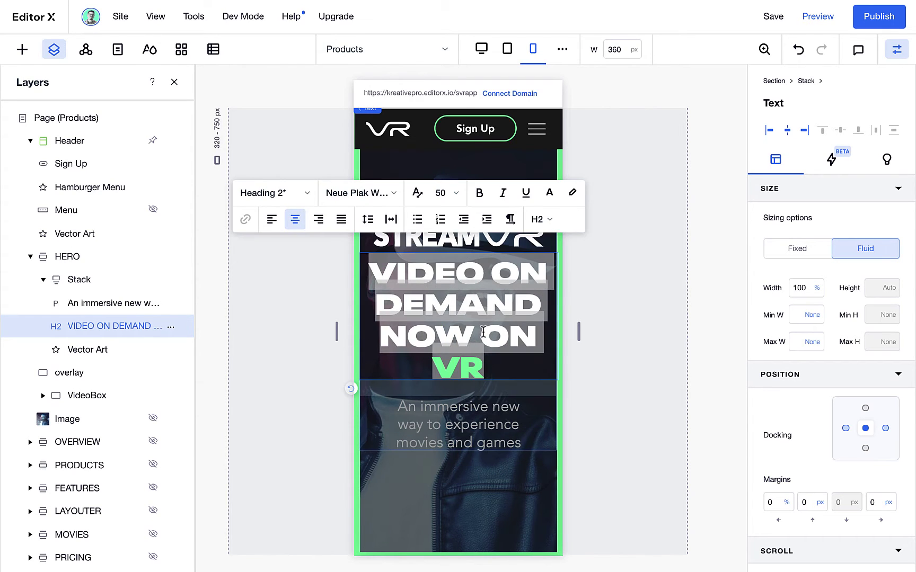
Set the width of the hero's "An immersive new way" paragraph to 100% at the phone breakpoint
{"action": "left_click", "coordinate": [519, 416]}
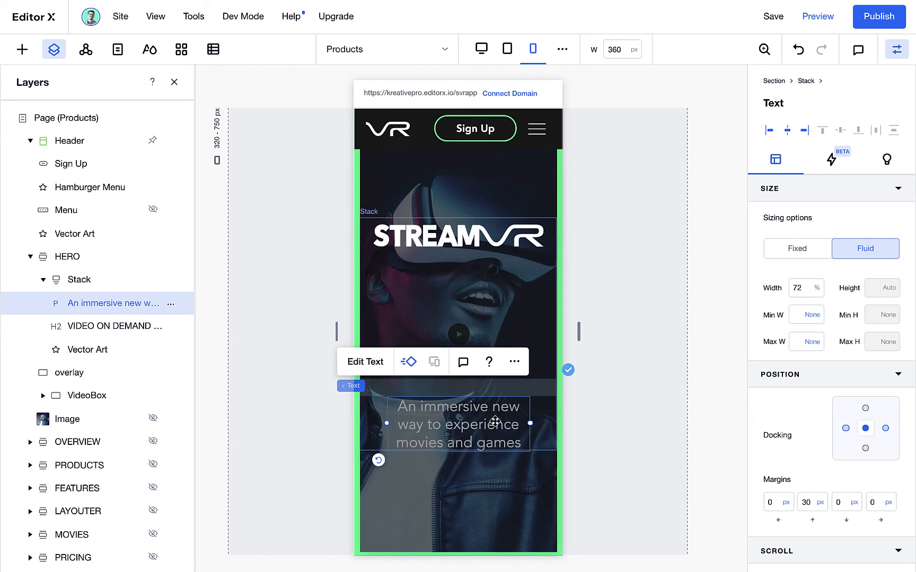
{"action": "left_click", "coordinate": [536, 415]}
{"action": "left_click", "coordinate": [524, 419]}
{"action": "left_click", "coordinate": [800, 288]}
{"action": "type", "text": "100"}
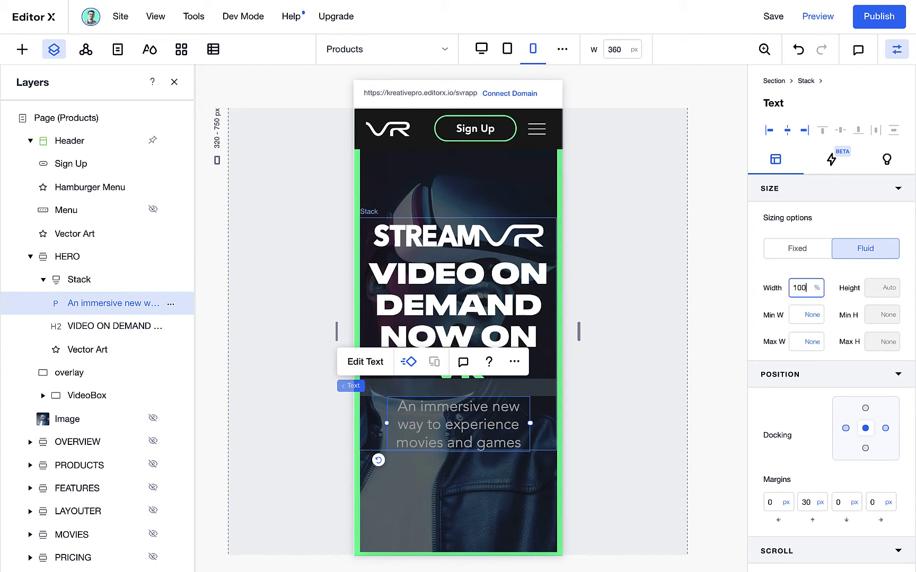
{"action": "key", "text": "Return"}
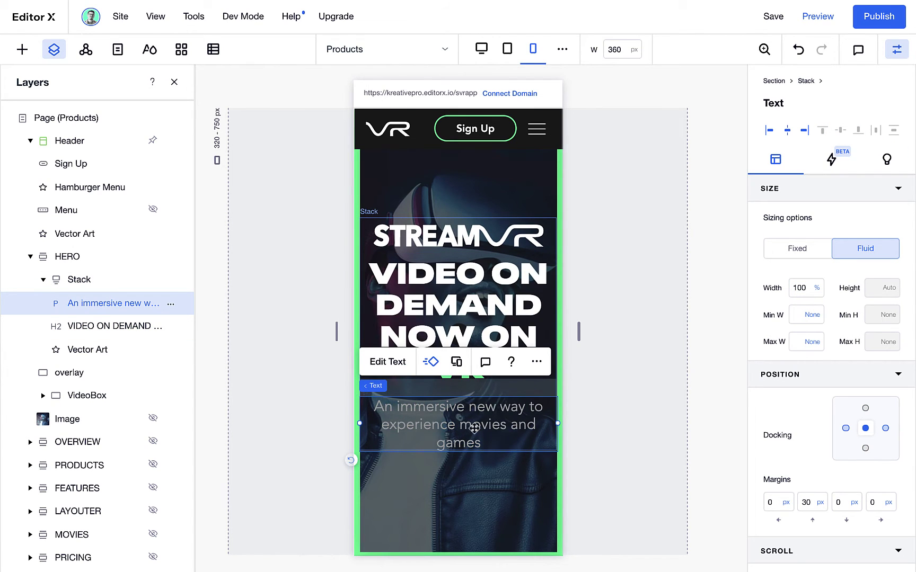
Set the HERO section's maximum height to 600 px at the phone breakpoint
{"action": "left_click", "coordinate": [472, 245]}
{"action": "left_click", "coordinate": [358, 249]}
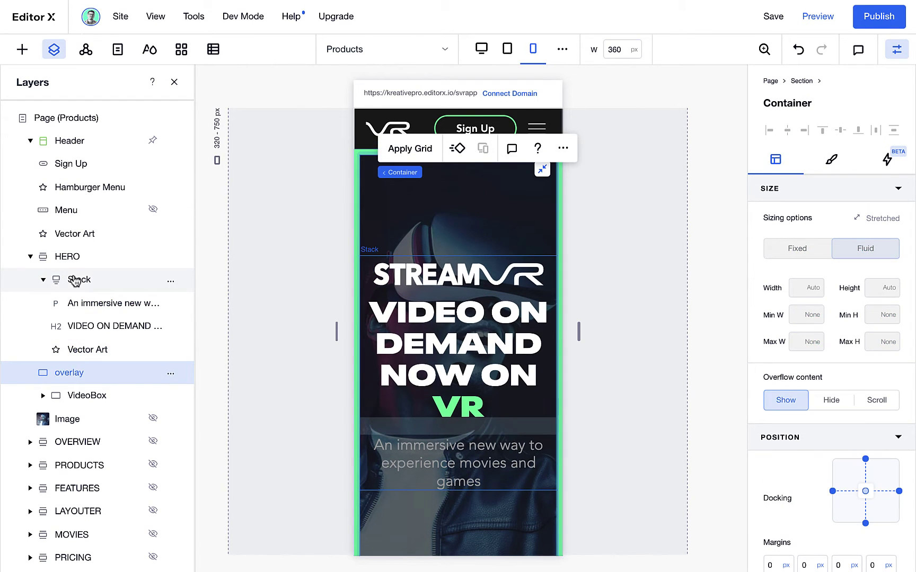
{"action": "left_click", "coordinate": [74, 279]}
{"action": "key", "text": "Escape"}
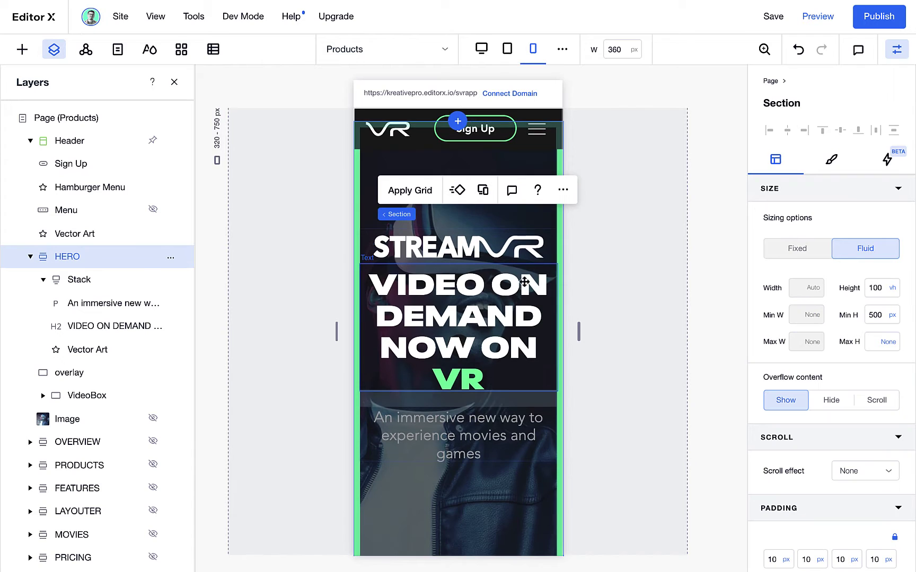
{"action": "left_click", "coordinate": [874, 315]}
{"action": "left_click", "coordinate": [873, 343]}
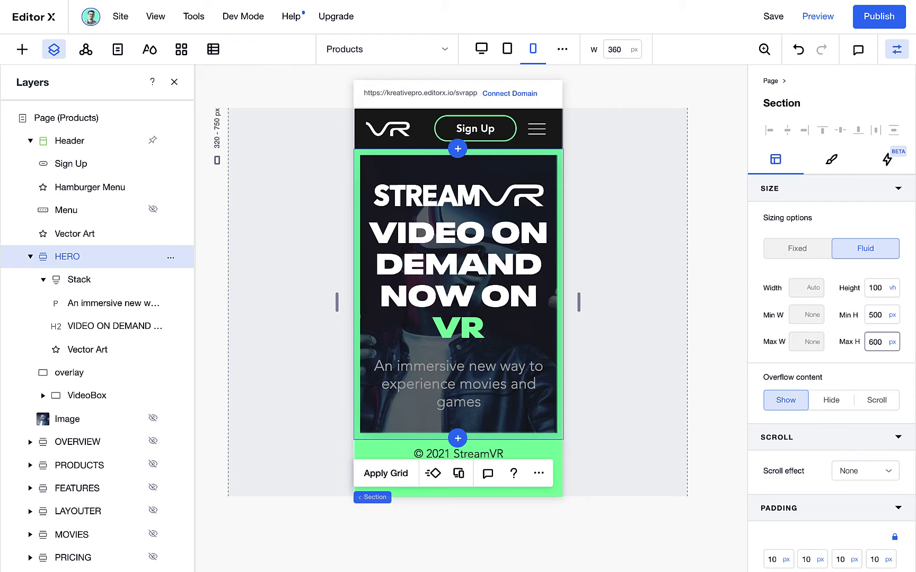
{"action": "key", "text": "Return"}
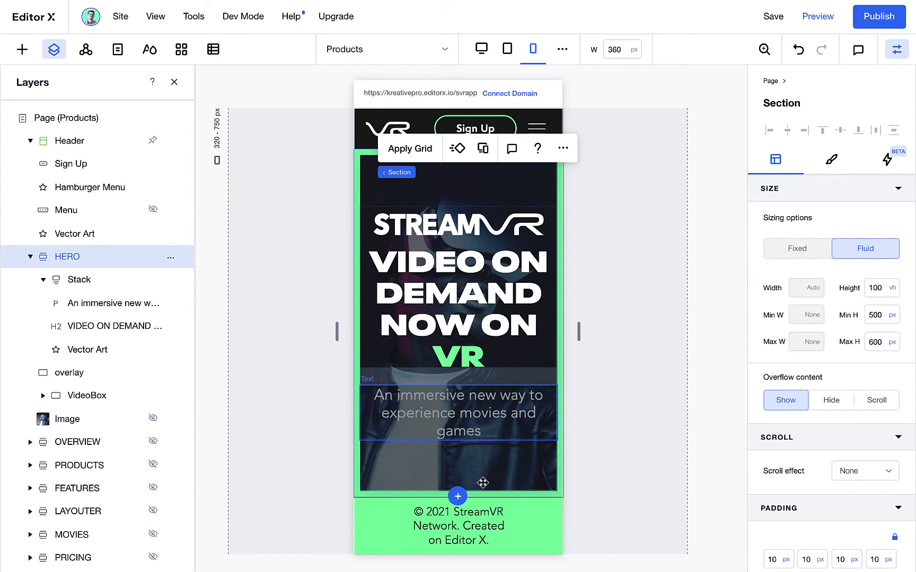
Set the footer copyright text's width to 80% and font size to 16 for phone, comparing against the tablet view
{"action": "left_click", "coordinate": [414, 523]}
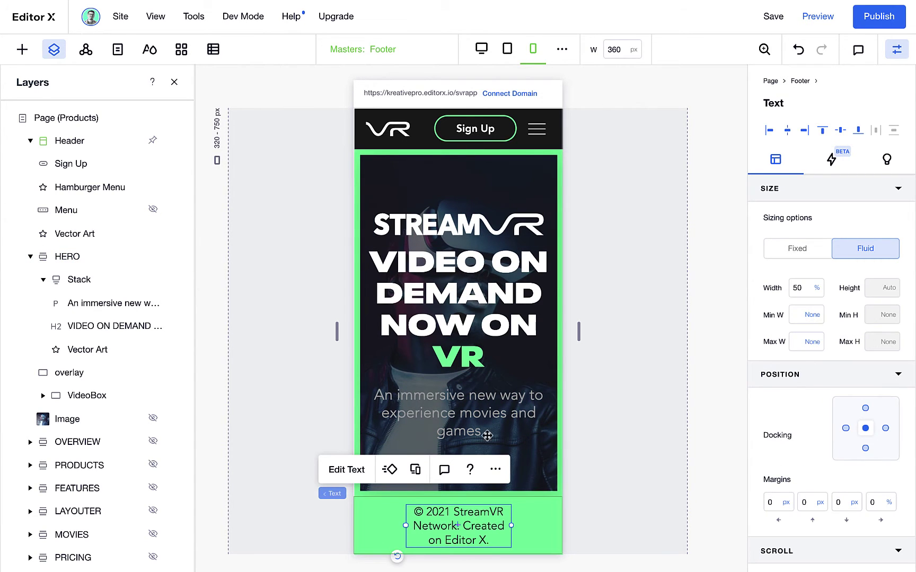
{"action": "left_click", "coordinate": [507, 50]}
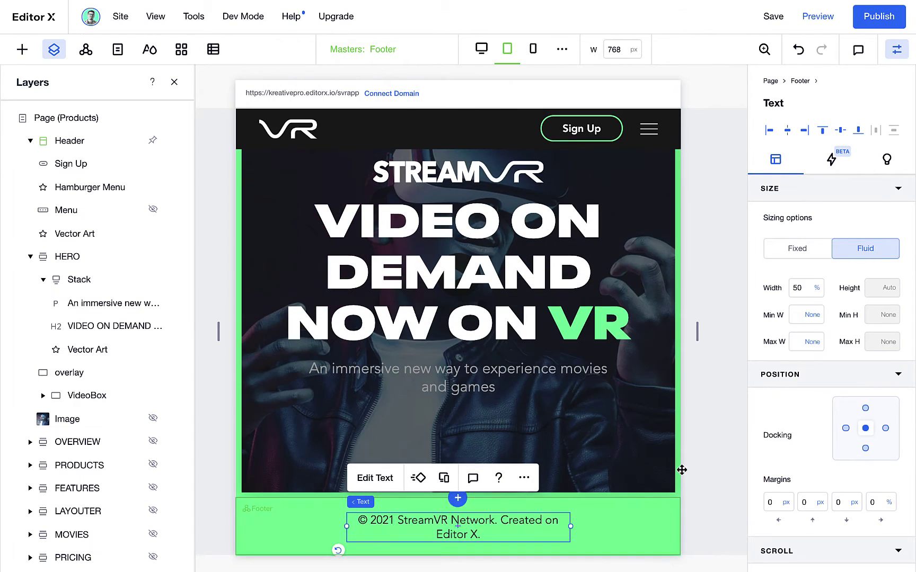
{"action": "left_click", "coordinate": [533, 48]}
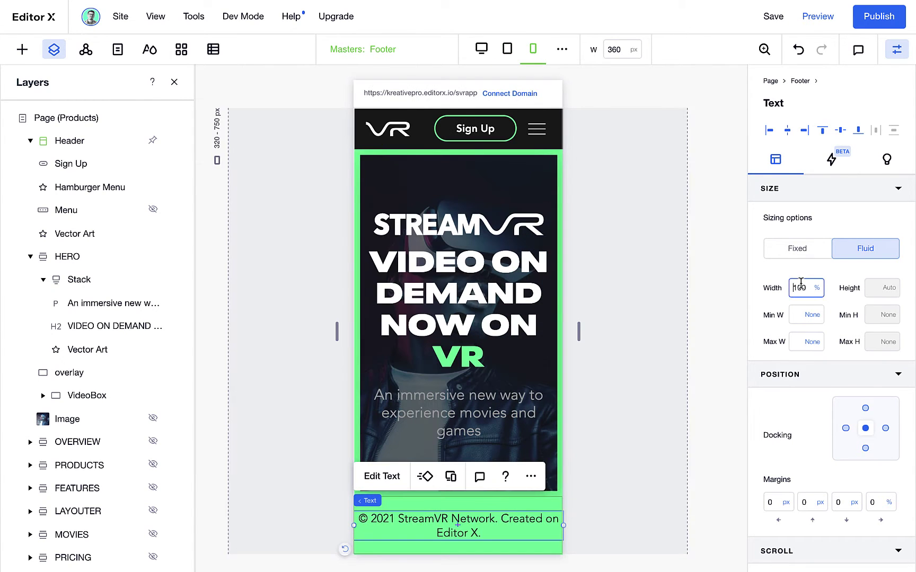
{"action": "double_click", "coordinate": [460, 522]}
{"action": "left_click", "coordinate": [444, 455]}
{"action": "type", "text": "16"}
{"action": "key", "text": "Return"}
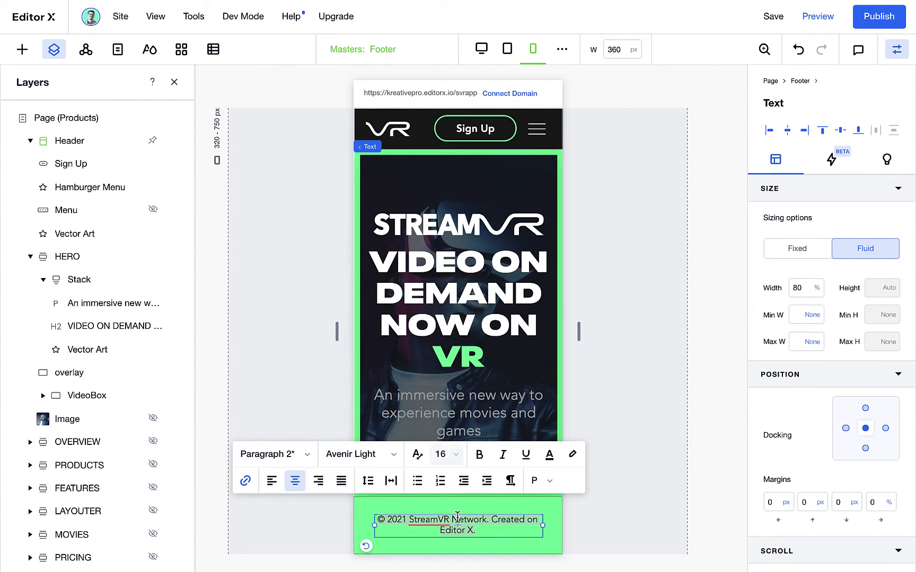
Reduce the footer copyright text's font size to 12 at the phone breakpoint
{"action": "left_click", "coordinate": [592, 520]}
{"action": "left_click", "coordinate": [498, 530]}
{"action": "mouse_move", "coordinate": [578, 332]}
{"action": "left_mouse_down"}
{"action": "mouse_move", "coordinate": [592, 333]}
{"action": "mouse_move", "coordinate": [582, 331]}
{"action": "left_mouse_up"}
{"action": "left_click", "coordinate": [412, 485]}
{"action": "left_click", "coordinate": [448, 455]}
{"action": "type", "text": "12"}
{"action": "key", "text": "Return"}
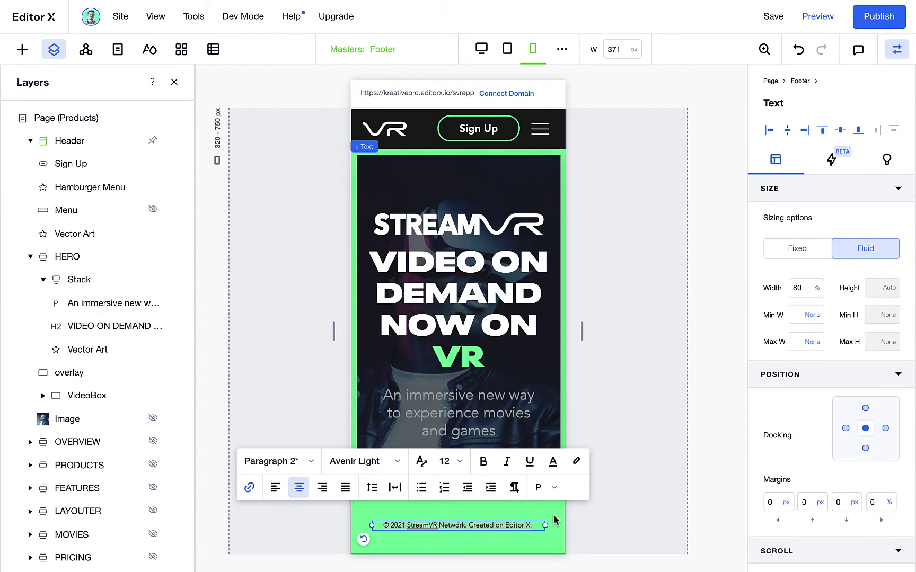
Select the footer and enter 50 as its size value at the phone breakpoint
{"action": "left_click", "coordinate": [553, 515]}
{"action": "type", "text": "50"}
{"action": "key", "text": "Return"}
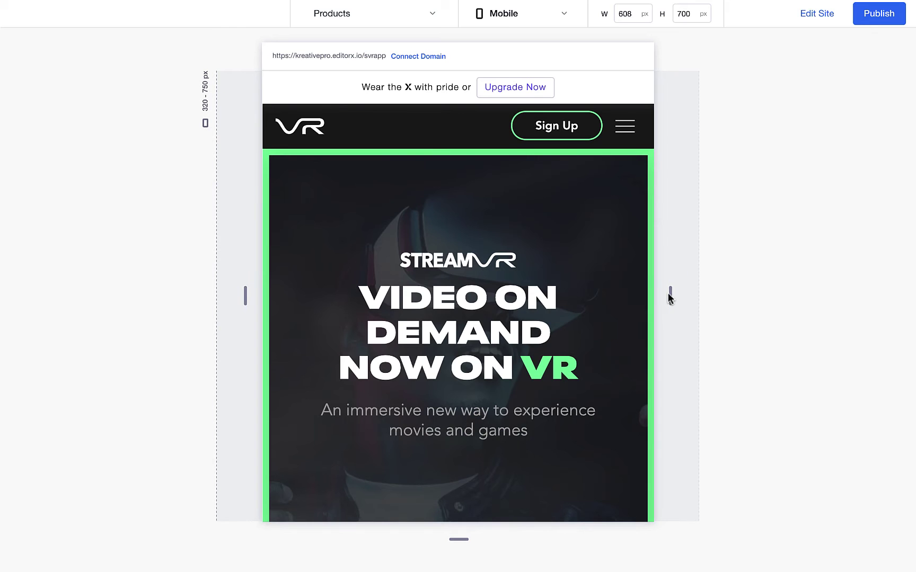
Check the hero layout in the mobile preview by narrowing it to 444 px, and return to editing
{"action": "left_click_drag", "start_coordinate": [670, 294], "coordinate": [618, 291]}
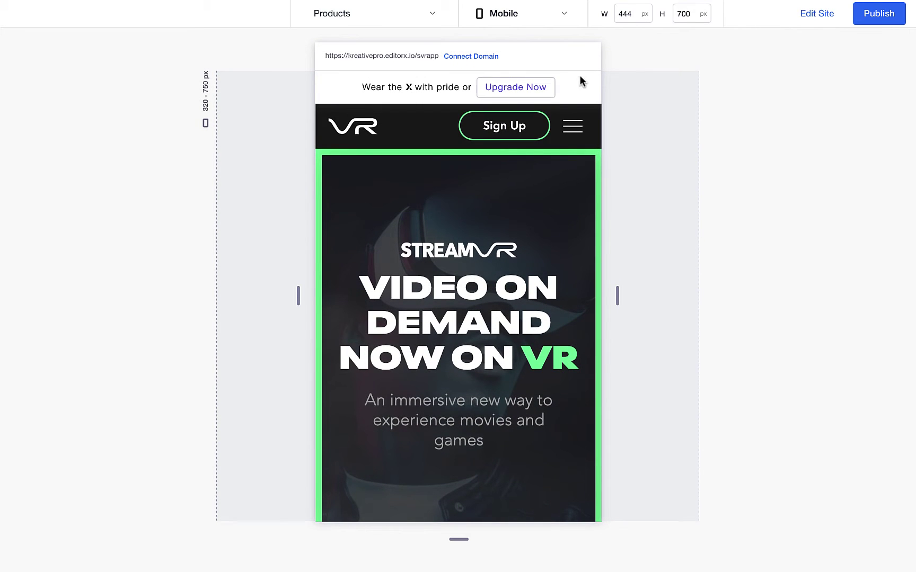
{"action": "left_click", "coordinate": [816, 13]}
Hide the HERO section and show the OVERVIEW and PRODUCTS sections on the page
{"action": "left_click", "coordinate": [59, 50]}
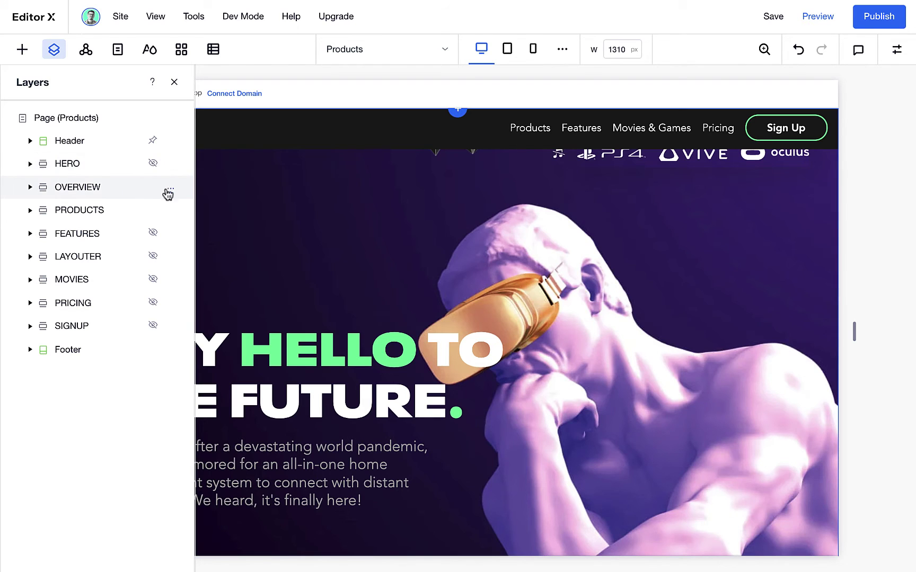
{"action": "left_click", "coordinate": [175, 84]}
{"action": "scroll", "coordinate": [582, 292], "scroll_direction": "up", "scroll_amount": 1}
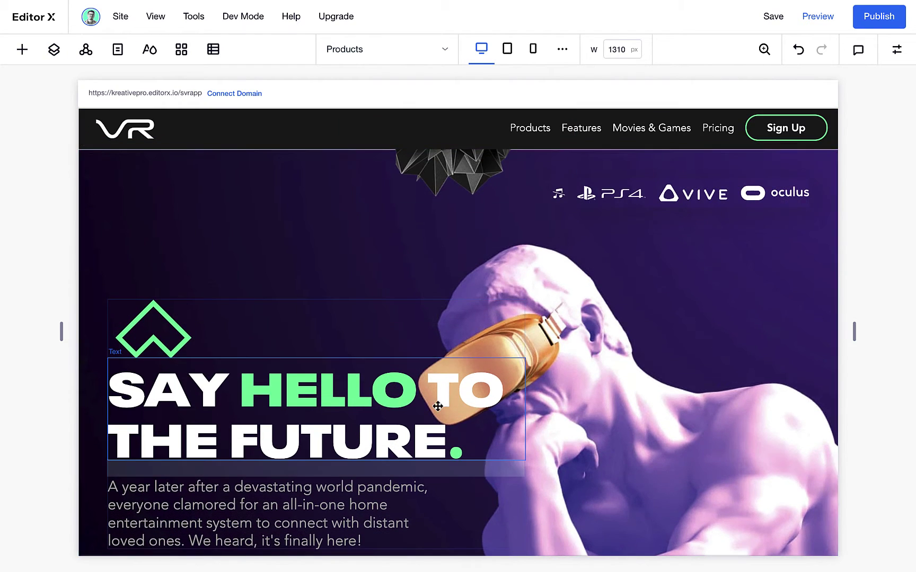
At the tablet breakpoint, move the overview statue image's focal point to the lower middle of the picture
{"action": "left_click", "coordinate": [507, 49]}
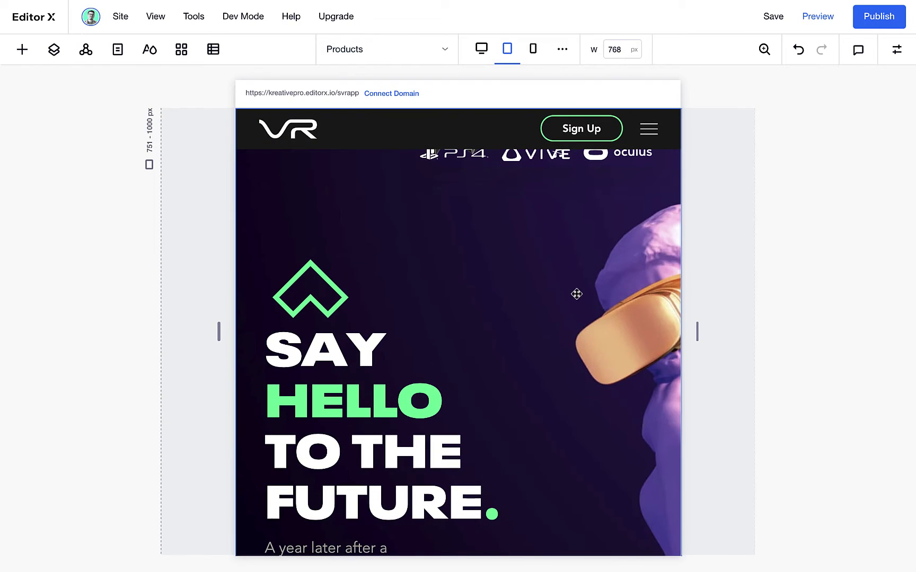
{"action": "left_click", "coordinate": [572, 286]}
{"action": "left_click", "coordinate": [523, 248]}
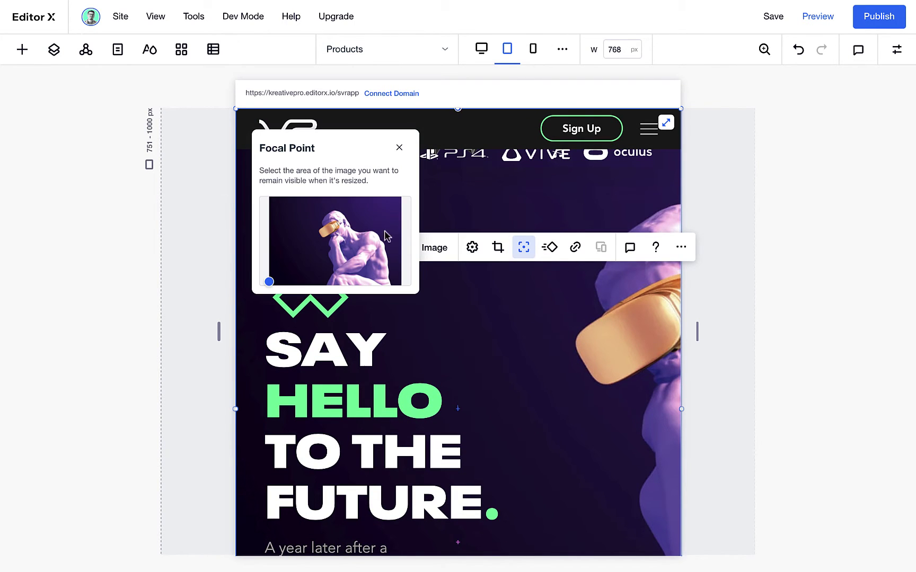
{"action": "left_click", "coordinate": [317, 265]}
{"action": "left_click", "coordinate": [399, 148]}
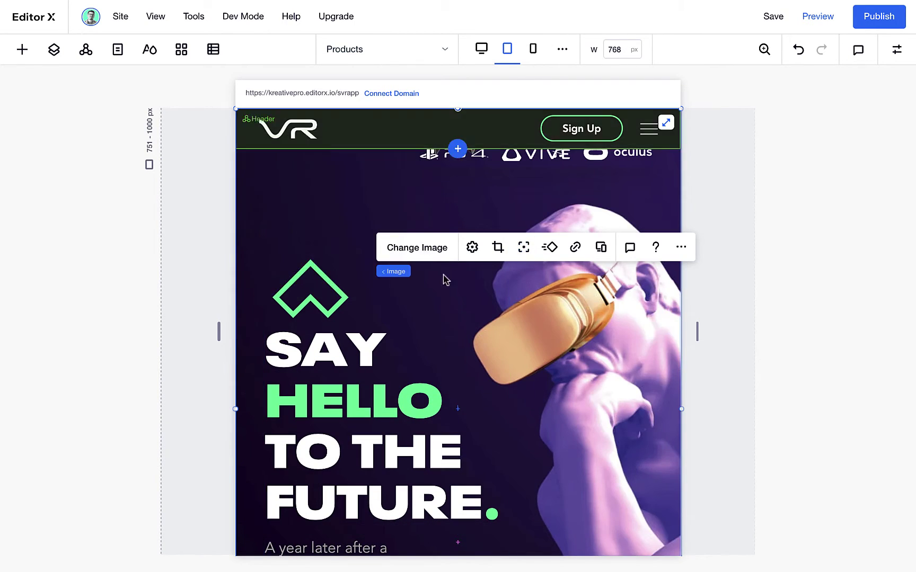
Move the PS4, VIVE and oculus logo container down and left, in line with the "SAY HELLO TO THE FUTURE" heading's left edge
{"action": "left_click", "coordinate": [481, 155]}
{"action": "scroll", "coordinate": [511, 190], "scroll_direction": "up", "scroll_amount": 1}
{"action": "left_click", "coordinate": [583, 207]}
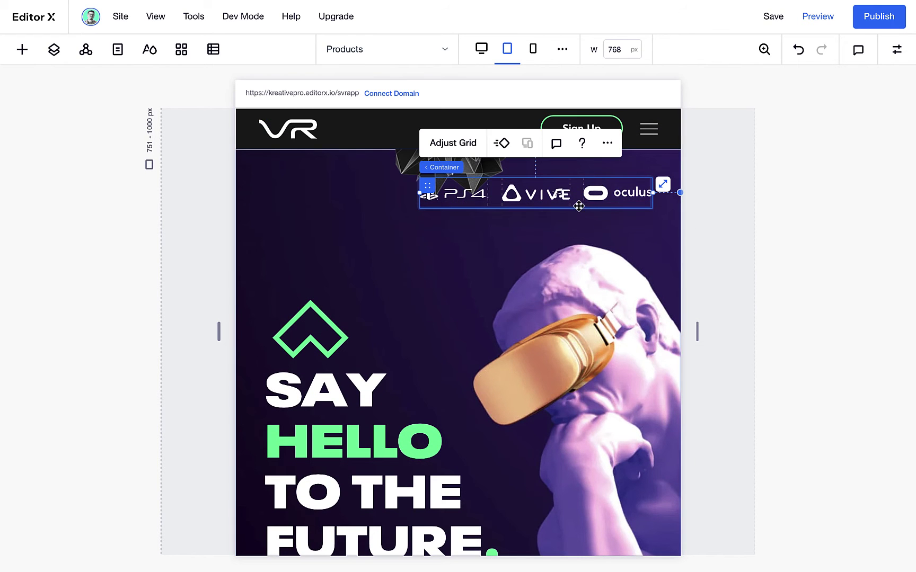
{"action": "left_click_drag", "start_coordinate": [578, 206], "coordinate": [581, 231]}
{"action": "scroll", "coordinate": [482, 265], "scroll_direction": "down", "scroll_amount": 6}
{"action": "left_click_drag", "start_coordinate": [474, 258], "coordinate": [424, 248]}
{"action": "scroll", "coordinate": [511, 299], "scroll_direction": "up", "scroll_amount": 6}
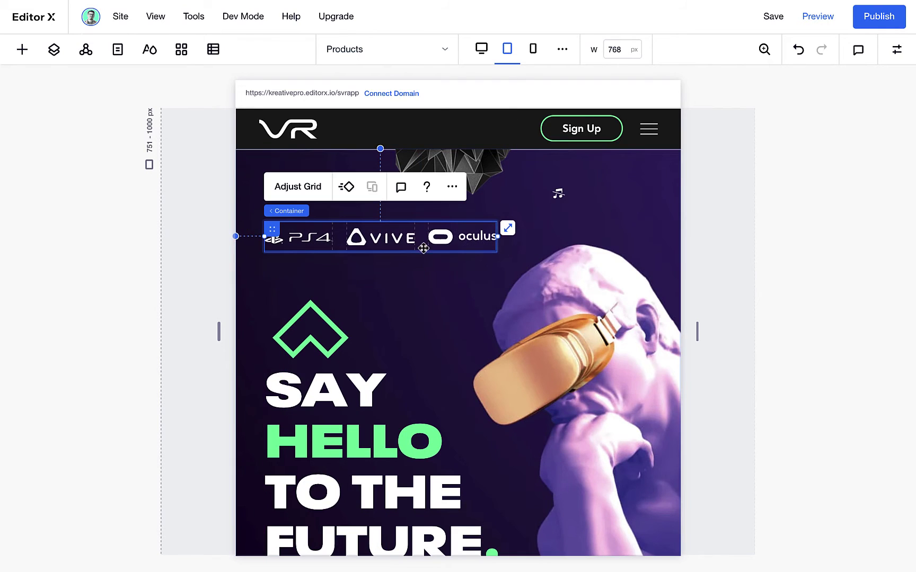
Widen the "A year later after a devastating world pandemic" paragraph to the full width of its heading stack
{"action": "scroll", "coordinate": [424, 301], "scroll_direction": "down", "scroll_amount": 8}
{"action": "scroll", "coordinate": [417, 318], "scroll_direction": "up", "scroll_amount": 2}
{"action": "left_click", "coordinate": [394, 233]}
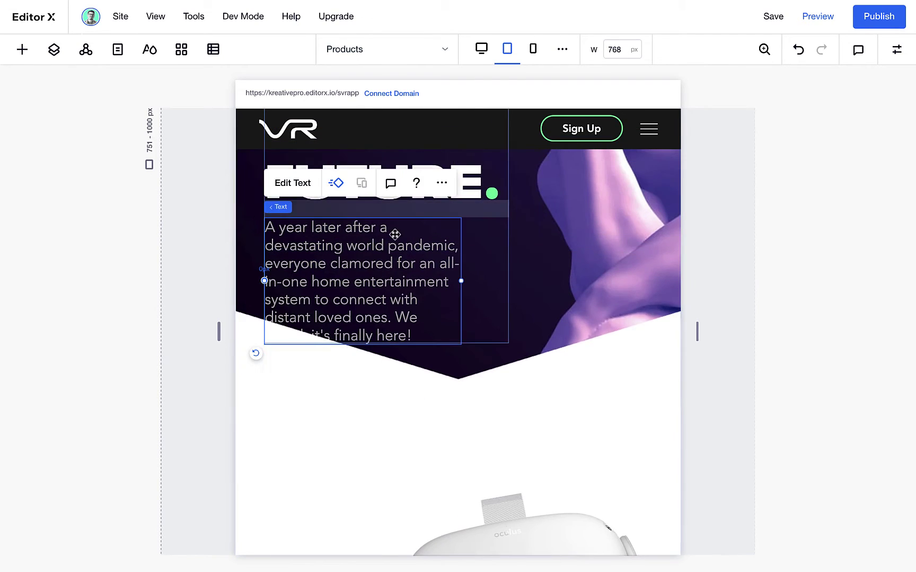
{"action": "scroll", "coordinate": [424, 286], "scroll_direction": "up", "scroll_amount": 1}
{"action": "left_click_drag", "start_coordinate": [462, 335], "coordinate": [517, 347]}
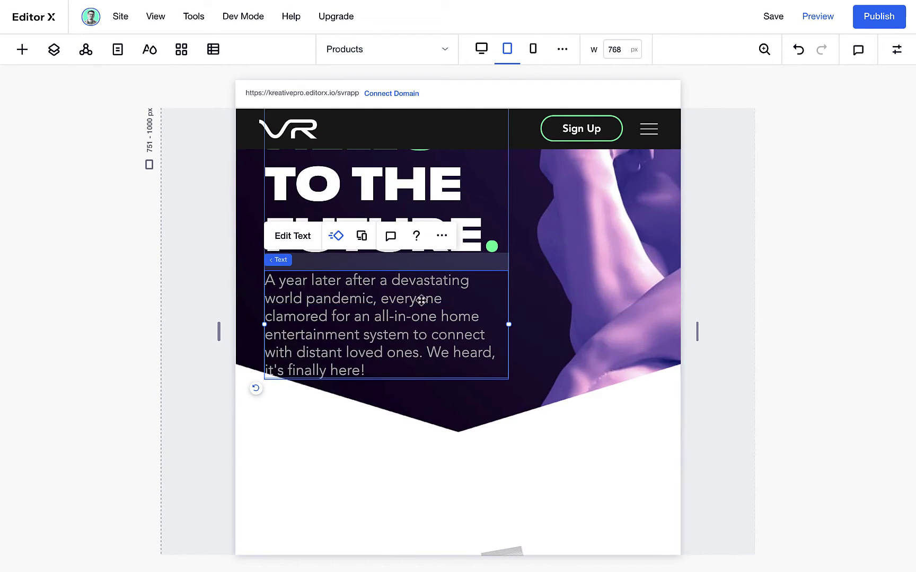
Set the overview paragraph's font size to 22 at the tablet breakpoint
{"action": "double_click", "coordinate": [375, 291]}
{"action": "left_click", "coordinate": [479, 210]}
{"action": "type", "text": "22"}
{"action": "key", "text": "Return"}
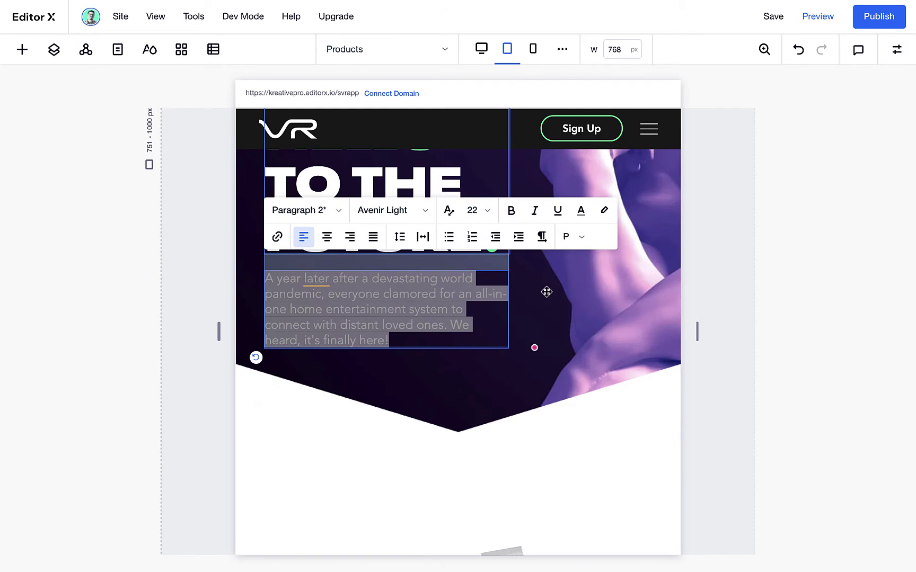
{"action": "left_click", "coordinate": [535, 312]}
{"action": "left_click", "coordinate": [495, 288]}
{"action": "scroll", "coordinate": [437, 296], "scroll_direction": "up", "scroll_amount": 6}
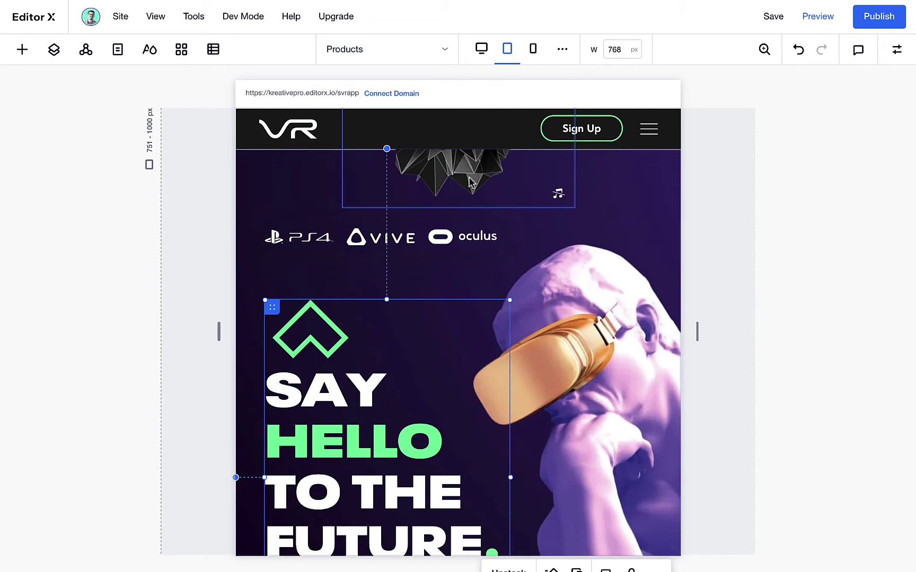
Set the white oculus headset image's width to 600 px and move it toward the middle of the page
{"action": "scroll", "coordinate": [464, 318], "scroll_direction": "down", "scroll_amount": 10}
{"action": "left_click", "coordinate": [564, 293]}
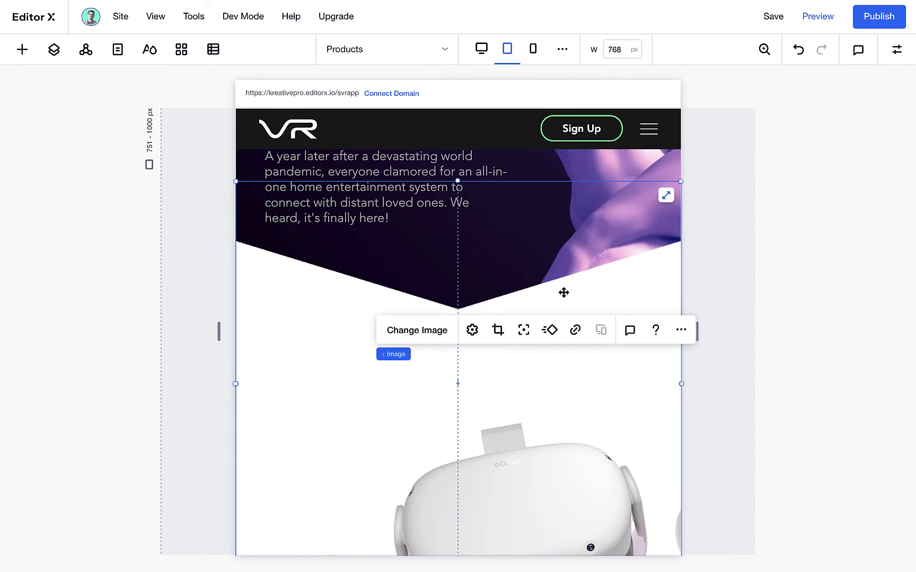
{"action": "scroll", "coordinate": [583, 295], "scroll_direction": "down", "scroll_amount": 1}
{"action": "left_click_drag", "start_coordinate": [370, 285], "coordinate": [538, 309]}
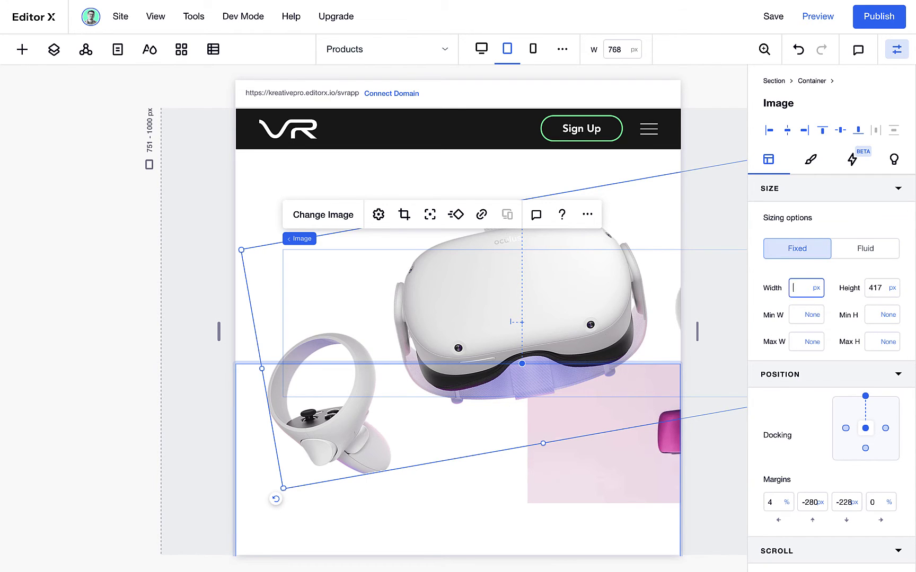
{"action": "left_click_drag", "start_coordinate": [510, 321], "coordinate": [457, 321]}
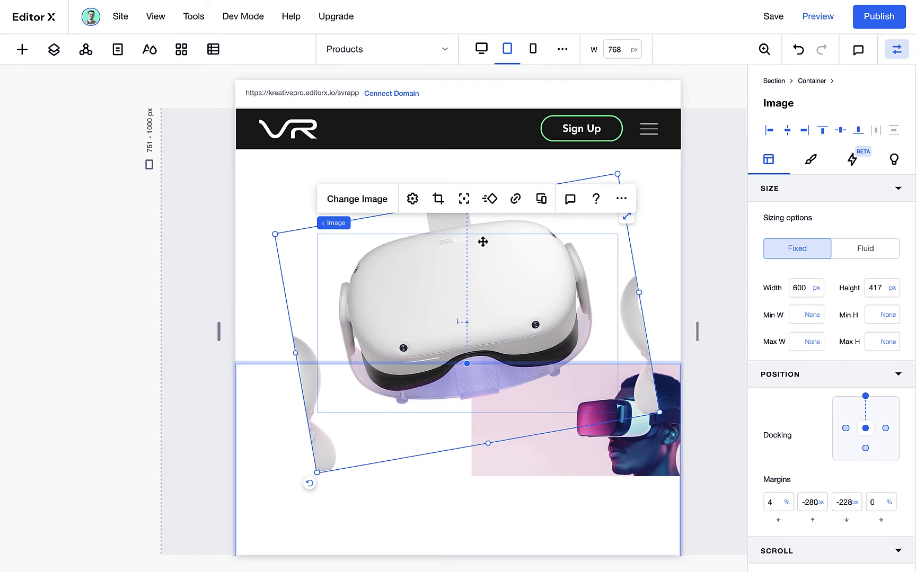
Reset the white headset image's crop so the whole picture fits, and shift the image slightly down
{"action": "left_click", "coordinate": [412, 198]}
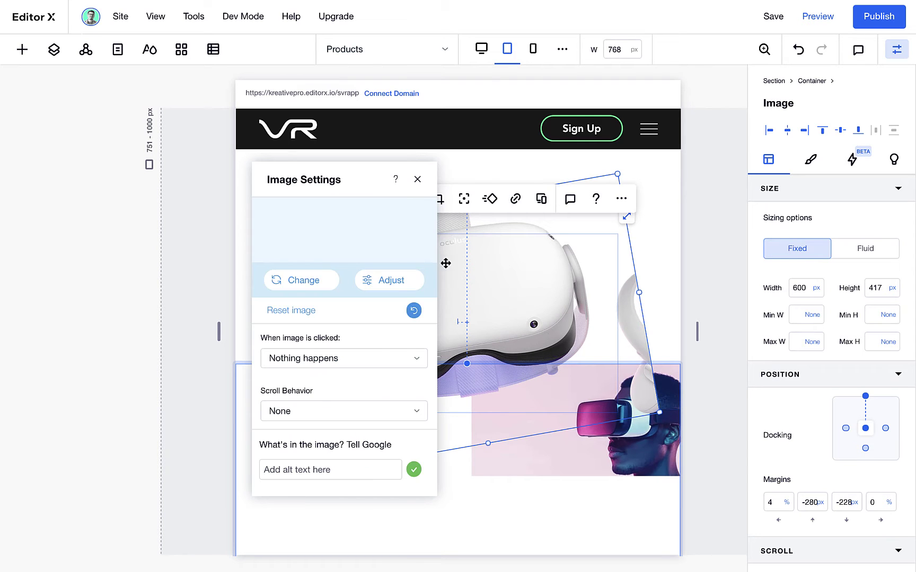
{"action": "left_click", "coordinate": [302, 315]}
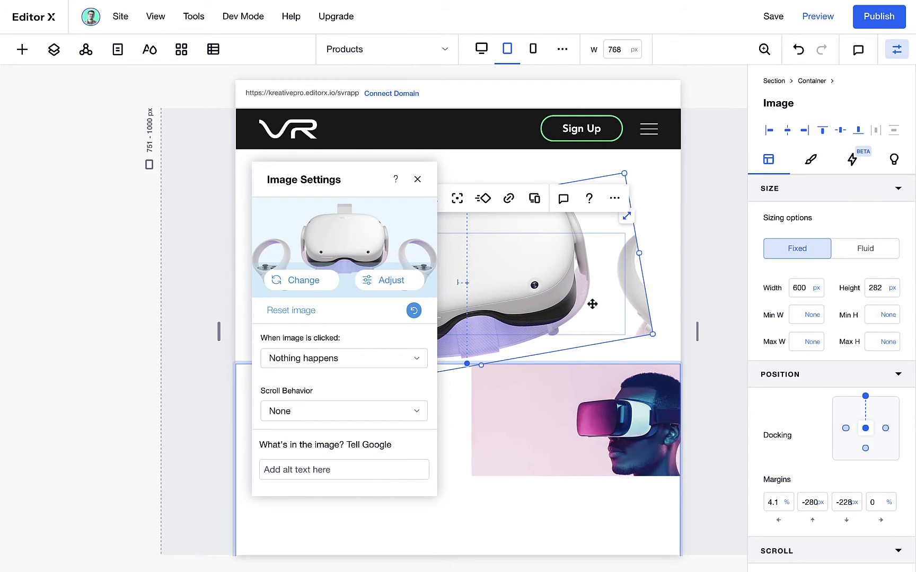
{"action": "left_click", "coordinate": [417, 181]}
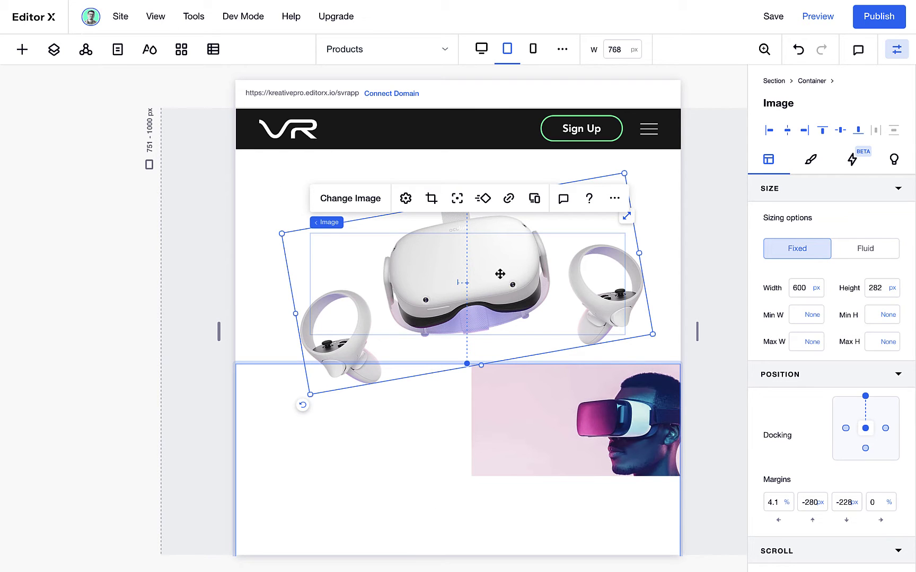
{"action": "left_click_drag", "start_coordinate": [494, 320], "coordinate": [498, 353]}
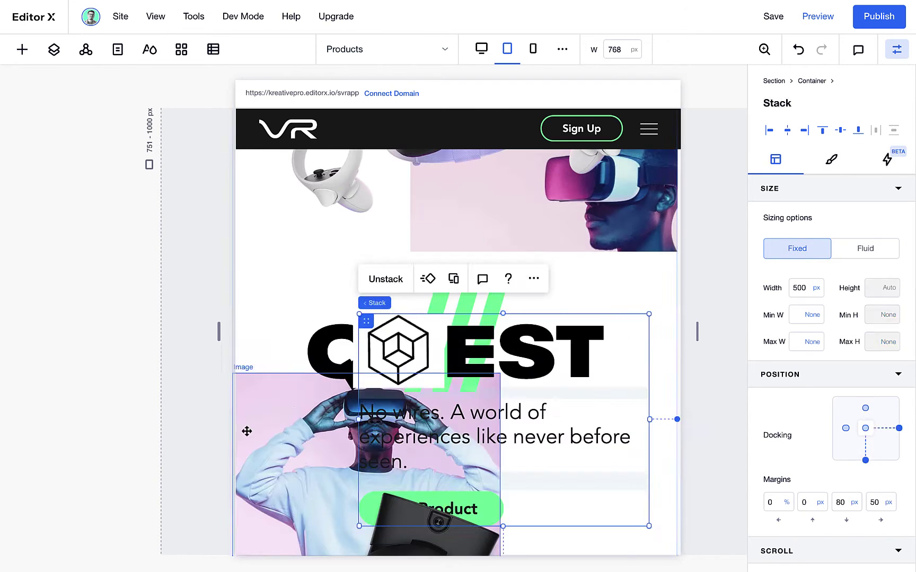
Reposition the QUEST heading and its green stripes up and to the left, above the product text
{"action": "left_click", "coordinate": [246, 430]}
{"action": "left_click", "coordinate": [515, 394]}
{"action": "left_click_drag", "start_coordinate": [320, 354], "coordinate": [312, 262]}
{"action": "left_click", "coordinate": [462, 365]}
{"action": "mouse_move", "coordinate": [607, 408]}
{"action": "left_mouse_down"}
{"action": "mouse_move", "coordinate": [629, 406]}
{"action": "mouse_move", "coordinate": [622, 412]}
{"action": "left_mouse_up"}
{"action": "left_click_drag", "start_coordinate": [500, 256], "coordinate": [491, 244]}
{"action": "left_click", "coordinate": [466, 318]}
{"action": "left_click_drag", "start_coordinate": [403, 291], "coordinate": [357, 252]}
{"action": "left_click_drag", "start_coordinate": [478, 303], "coordinate": [435, 248]}
{"action": "scroll", "coordinate": [446, 304], "scroll_direction": "up", "scroll_amount": 1}
{"action": "scroll", "coordinate": [446, 305], "scroll_direction": "down", "scroll_amount": 1}
Set the font size of the QUEST product's "No wires" paragraph to 26
{"action": "left_click", "coordinate": [523, 419]}
{"action": "left_click", "coordinate": [410, 370]}
{"action": "left_click", "coordinate": [583, 345]}
{"action": "type", "text": "26"}
{"action": "key", "text": "Return"}
{"action": "left_click", "coordinate": [551, 361]}
Narrow the QUEST text stack and arrange it beside the photo of the man wearing a headset
{"action": "left_click_drag", "start_coordinate": [382, 406], "coordinate": [443, 406]}
{"action": "left_click_drag", "start_coordinate": [577, 393], "coordinate": [545, 406]}
{"action": "scroll", "coordinate": [445, 328], "scroll_direction": "up", "scroll_amount": 3}
{"action": "left_click", "coordinate": [519, 371]}
{"action": "left_click", "coordinate": [609, 365]}
{"action": "left_click_drag", "start_coordinate": [480, 379], "coordinate": [480, 398]}
{"action": "left_click_drag", "start_coordinate": [369, 441], "coordinate": [358, 473]}
{"action": "scroll", "coordinate": [509, 399], "scroll_direction": "down", "scroll_amount": 3}
{"action": "left_click", "coordinate": [599, 434]}
Set the black Rift headset image's width to 700 px at the tablet breakpoint
{"action": "scroll", "coordinate": [551, 419], "scroll_direction": "up", "scroll_amount": 4}
{"action": "scroll", "coordinate": [535, 392], "scroll_direction": "down", "scroll_amount": 8}
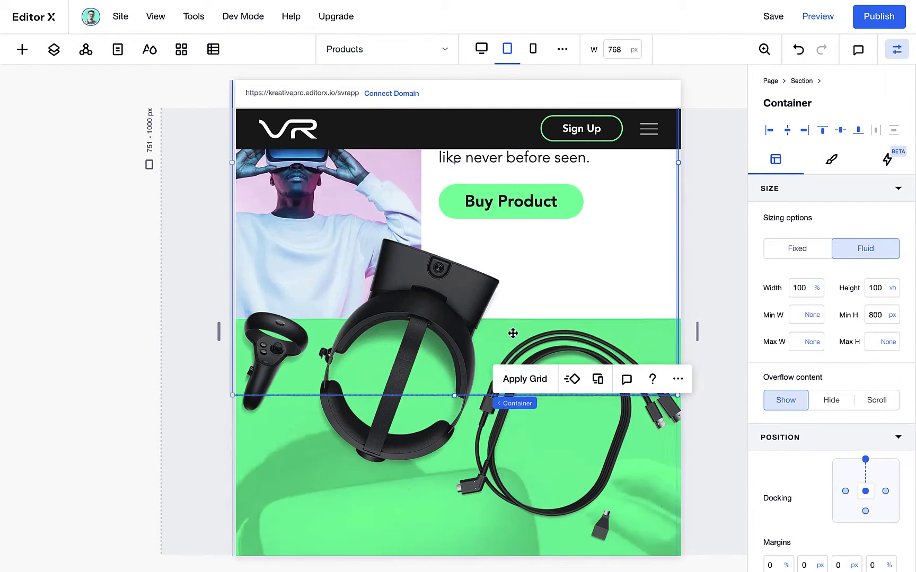
{"action": "scroll", "coordinate": [550, 284], "scroll_direction": "down", "scroll_amount": 1}
{"action": "left_click", "coordinate": [447, 248]}
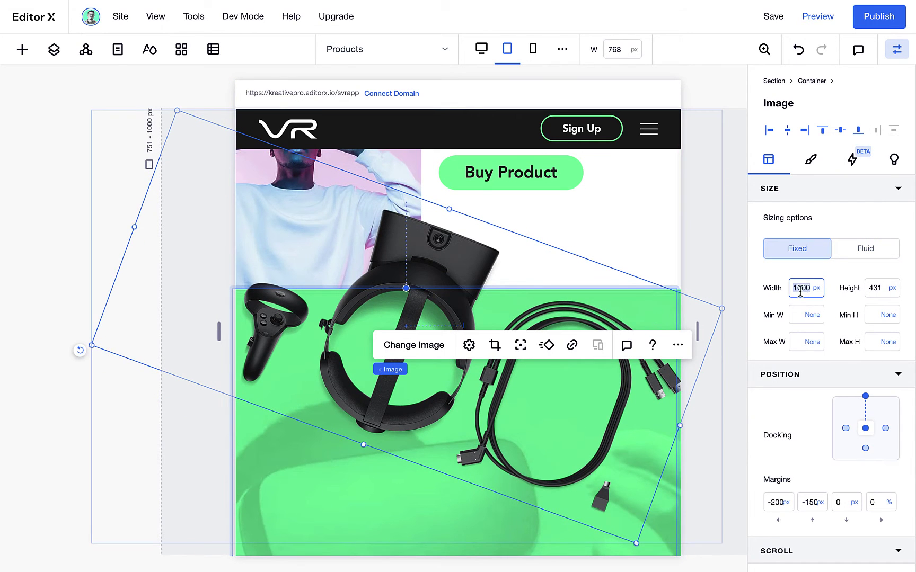
{"action": "type", "text": "700"}
{"action": "key", "text": "Return"}
Reset the Rift headset image's crop and move the image right to fit within the page
{"action": "left_click", "coordinate": [472, 346]}
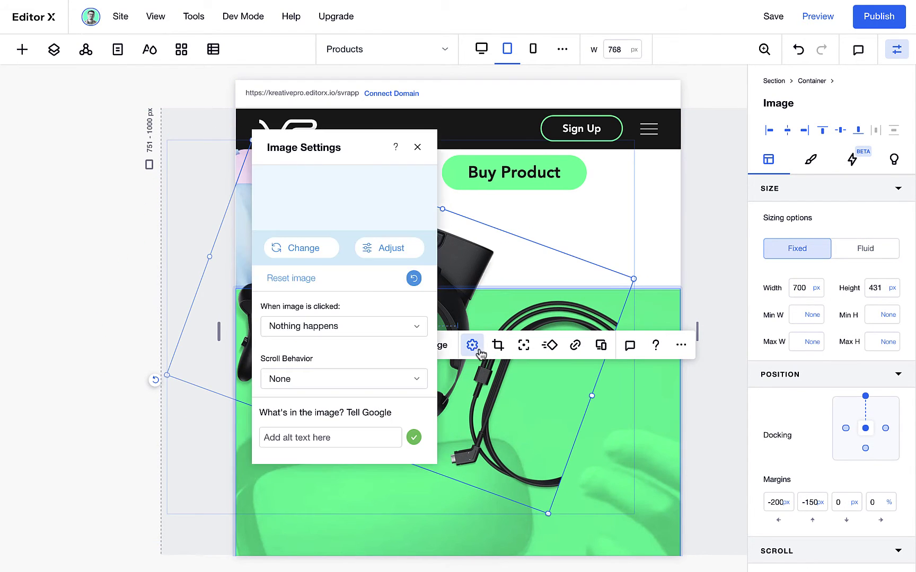
{"action": "left_click", "coordinate": [315, 279]}
{"action": "left_click", "coordinate": [417, 147]}
{"action": "left_click_drag", "start_coordinate": [417, 358], "coordinate": [459, 359]}
Set the RIFT S container's minimum height to 800 px
{"action": "scroll", "coordinate": [493, 378], "scroll_direction": "down", "scroll_amount": 2}
{"action": "scroll", "coordinate": [494, 377], "scroll_direction": "down", "scroll_amount": 4}
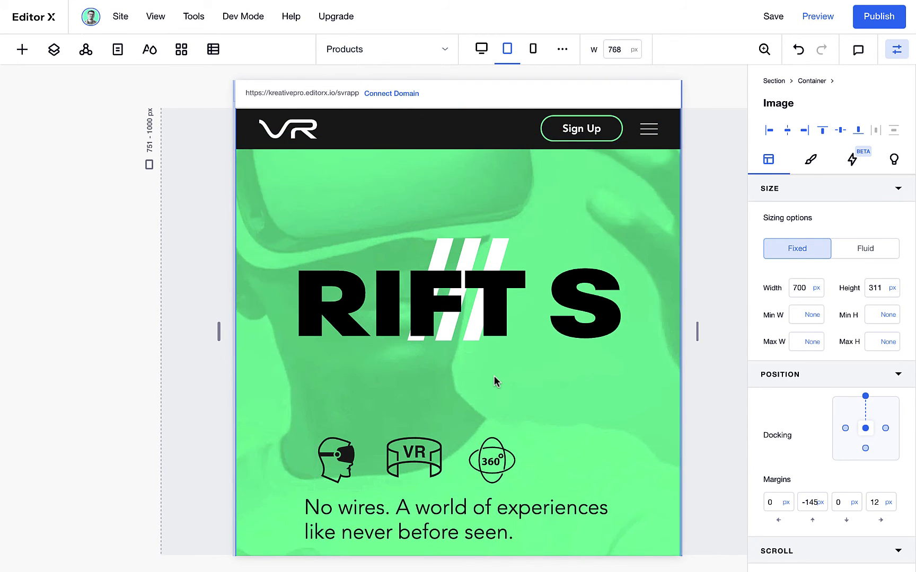
{"action": "left_click", "coordinate": [494, 379]}
{"action": "type", "text": "800"}
{"action": "key", "text": "Return"}
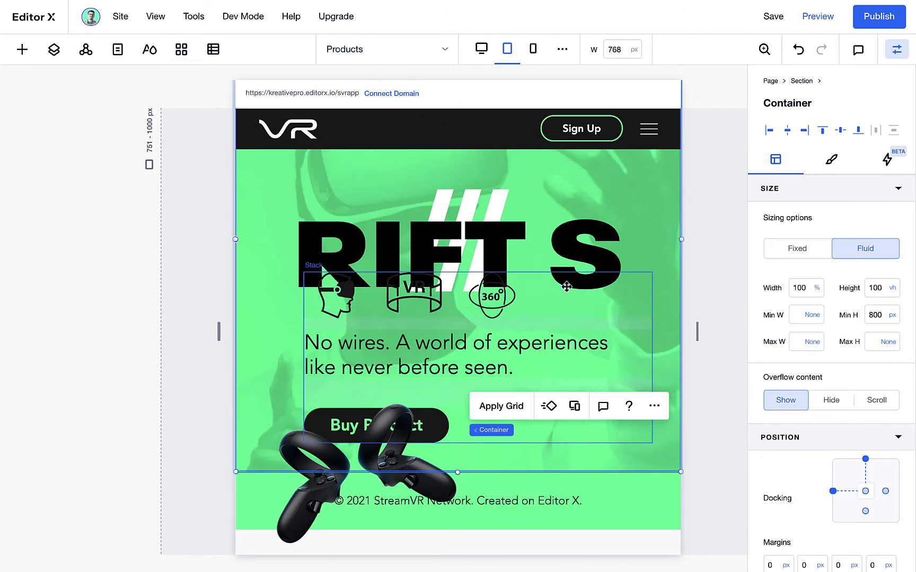
Set the RIFT S heading's font size to 125 and reduce the size of the "No wires" paragraph beneath it
{"action": "double_click", "coordinate": [565, 286]}
{"action": "left_click", "coordinate": [448, 114]}
{"action": "type", "text": "125"}
{"action": "key", "text": "Return"}
{"action": "double_click", "coordinate": [366, 366]}
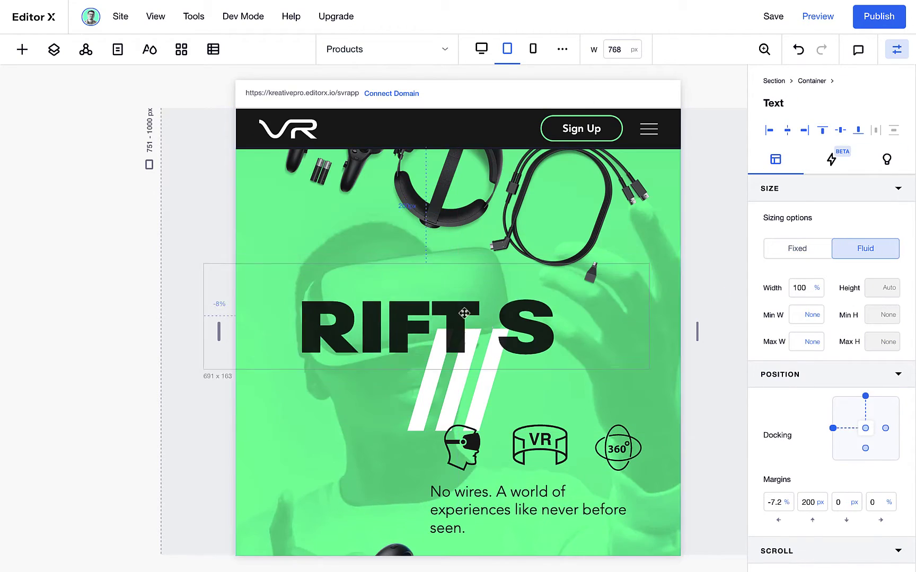
Align the RIFT S heading with its white stripes and set the width of the VR icon row's container to 200 px
{"action": "left_click", "coordinate": [433, 390]}
{"action": "scroll", "coordinate": [516, 231], "scroll_direction": "down", "scroll_amount": 2}
{"action": "left_click", "coordinate": [516, 232], "text": "shift"}
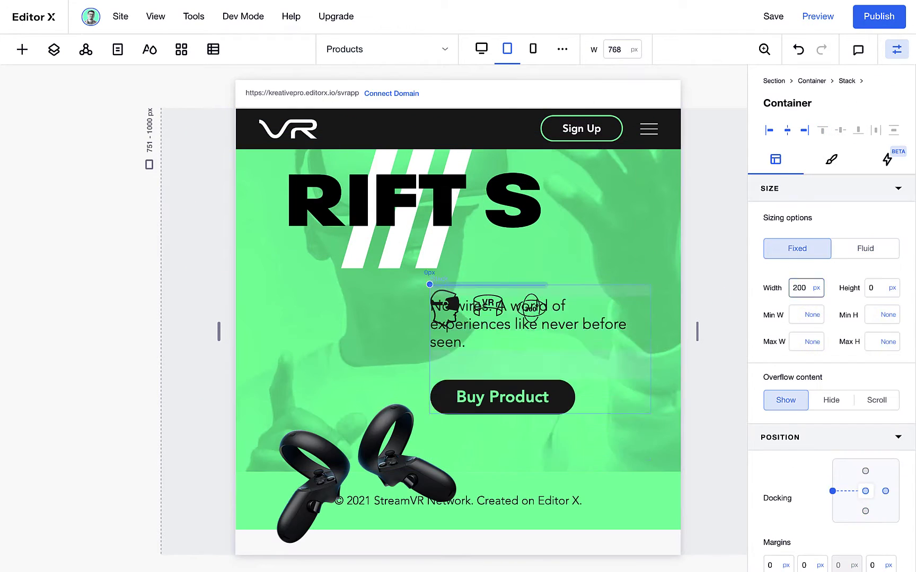
{"action": "left_click", "coordinate": [568, 319]}
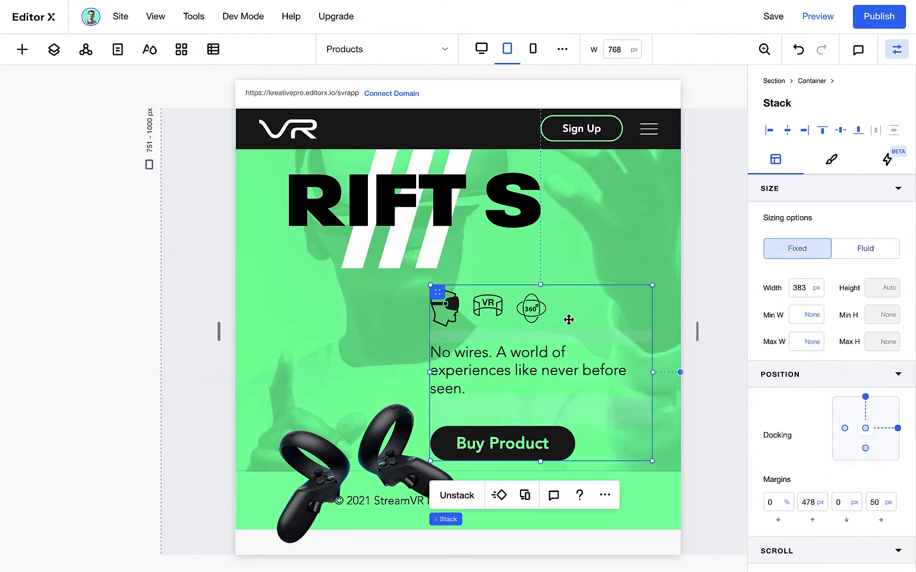
Shift the RIFT S text stack to the right and the black controllers image to the left to separate them
{"action": "left_click", "coordinate": [535, 430]}
{"action": "left_click", "coordinate": [403, 443]}
{"action": "left_click", "coordinate": [568, 356]}
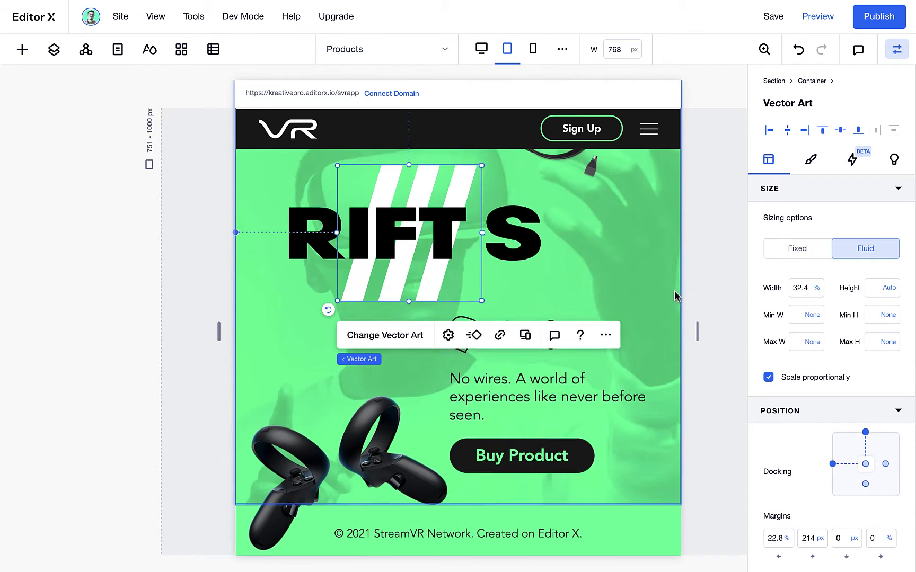
{"action": "scroll", "coordinate": [674, 291], "scroll_direction": "up", "scroll_amount": 15}
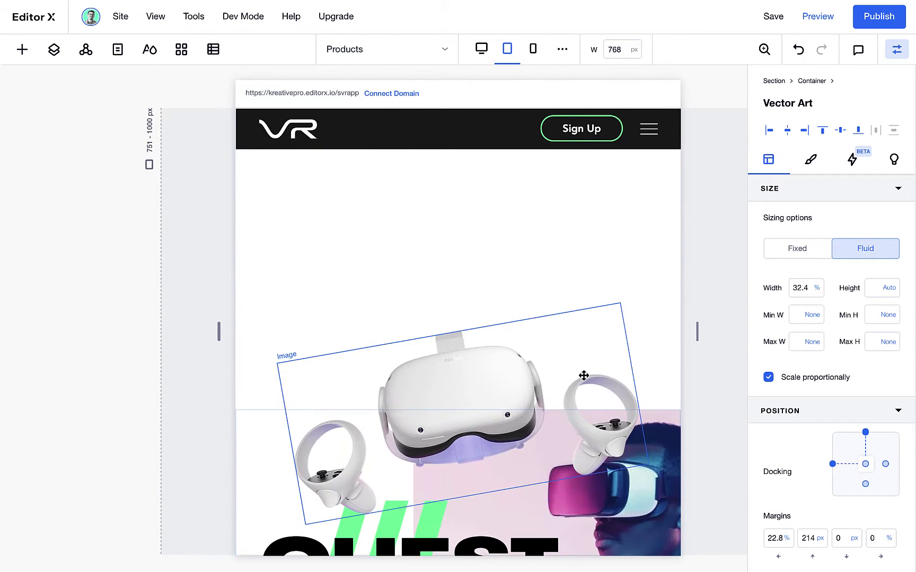
Adjust the focal point of the overview section's background image for the phone breakpoint so the statue's headset shows more
{"action": "scroll", "coordinate": [584, 375], "scroll_direction": "up", "scroll_amount": 10}
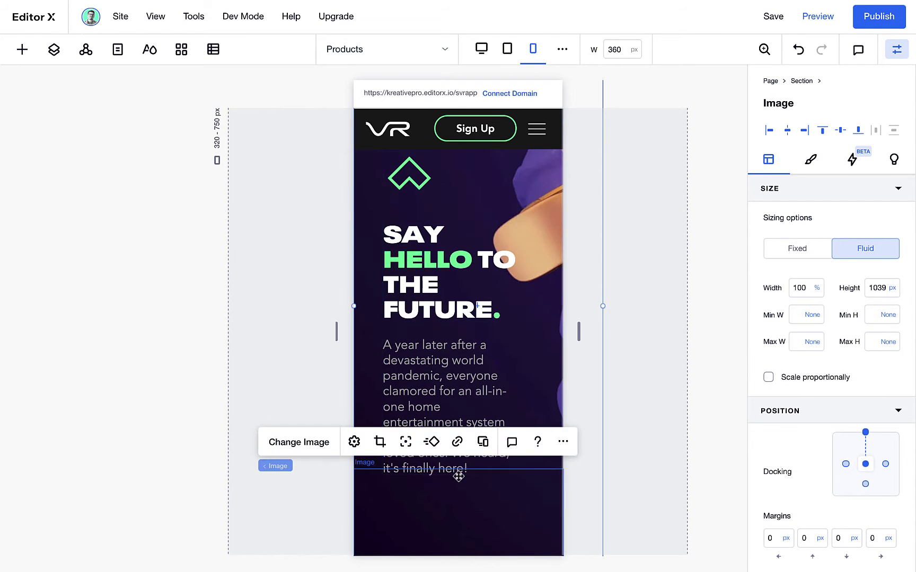
{"action": "left_click", "coordinate": [406, 329]}
{"action": "left_click_drag", "start_coordinate": [452, 156], "coordinate": [248, 170]}
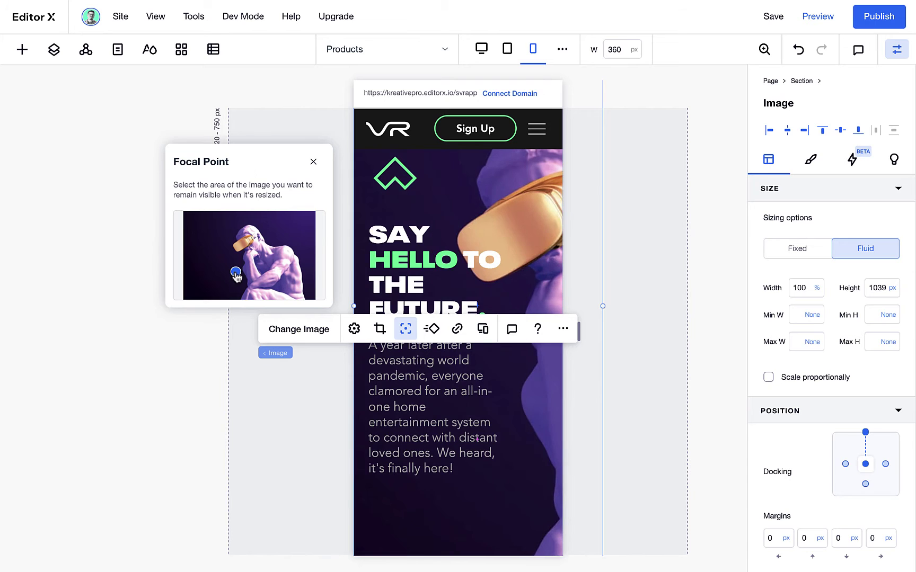
Widen the "SAY HELLO TO THE FUTURE" text stack and shift the overview background image's focal point to suit it
{"action": "left_click", "coordinate": [449, 312]}
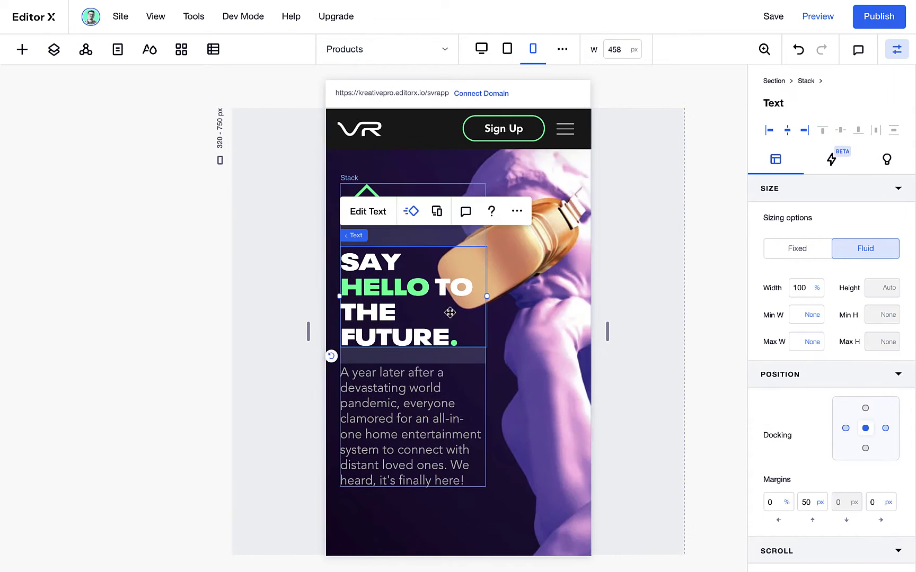
{"action": "left_click", "coordinate": [475, 354]}
{"action": "left_click_drag", "start_coordinate": [485, 335], "coordinate": [499, 335]}
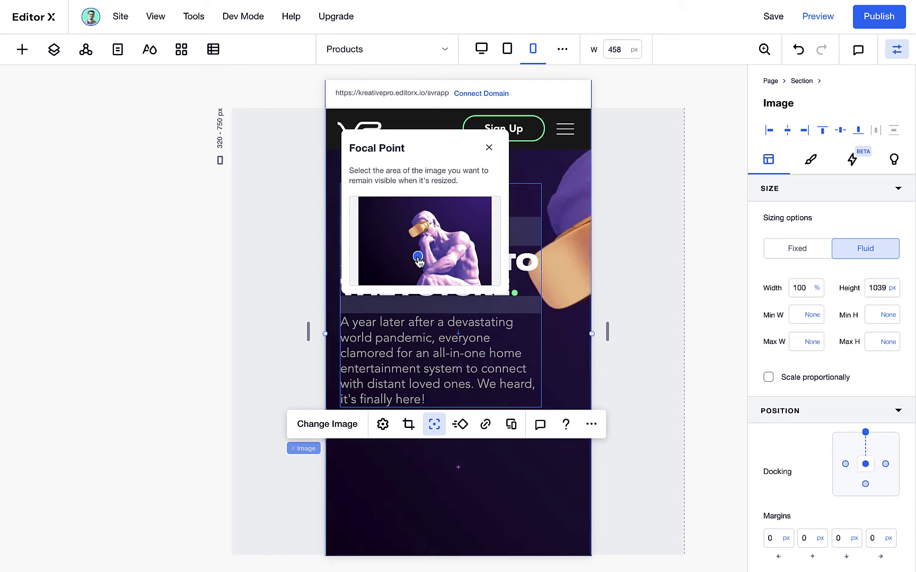
{"action": "left_click_drag", "start_coordinate": [417, 257], "coordinate": [410, 253]}
{"action": "left_click", "coordinate": [488, 148]}
Reduce the QUEST heading's font size on the phone layout and align it with its green stripes
{"action": "left_click", "coordinate": [455, 367]}
{"action": "left_click", "coordinate": [474, 306]}
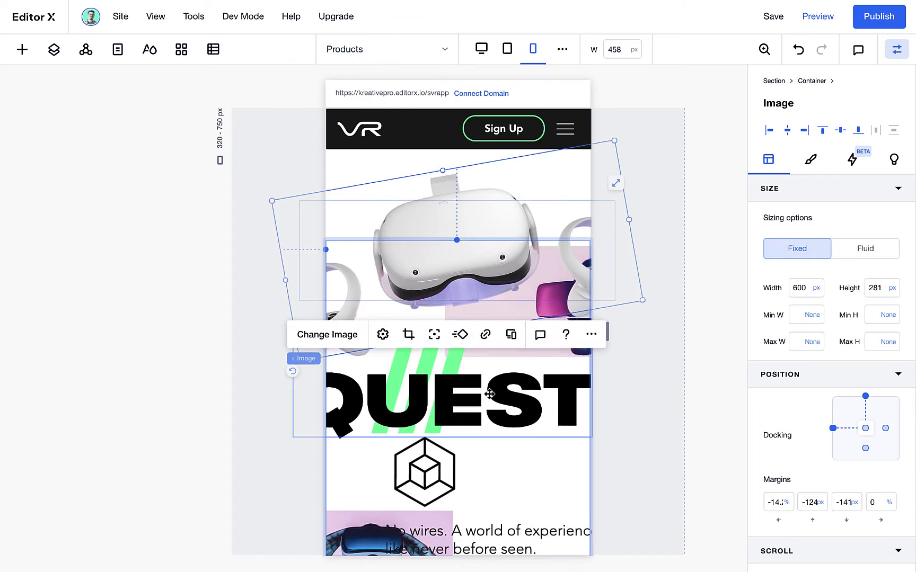
{"action": "double_click", "coordinate": [489, 394]}
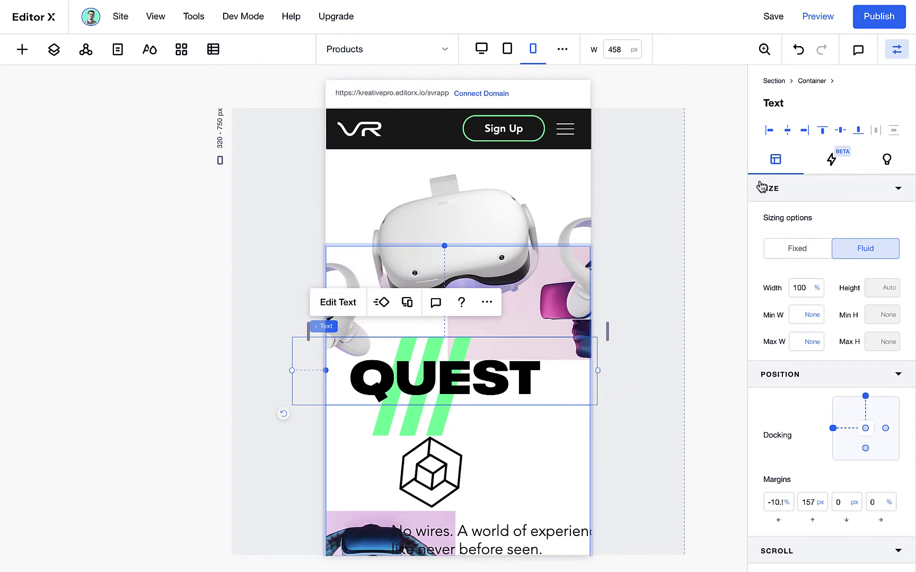
{"action": "left_click_drag", "start_coordinate": [479, 387], "coordinate": [521, 407]}
{"action": "left_click_drag", "start_coordinate": [440, 431], "coordinate": [477, 436]}
{"action": "left_click_drag", "start_coordinate": [473, 350], "coordinate": [475, 354]}
Move the QUEST text stack to the left under the heading and center its cube icon
{"action": "scroll", "coordinate": [441, 279], "scroll_direction": "down", "scroll_amount": 3}
{"action": "left_click_drag", "start_coordinate": [539, 321], "coordinate": [493, 317]}
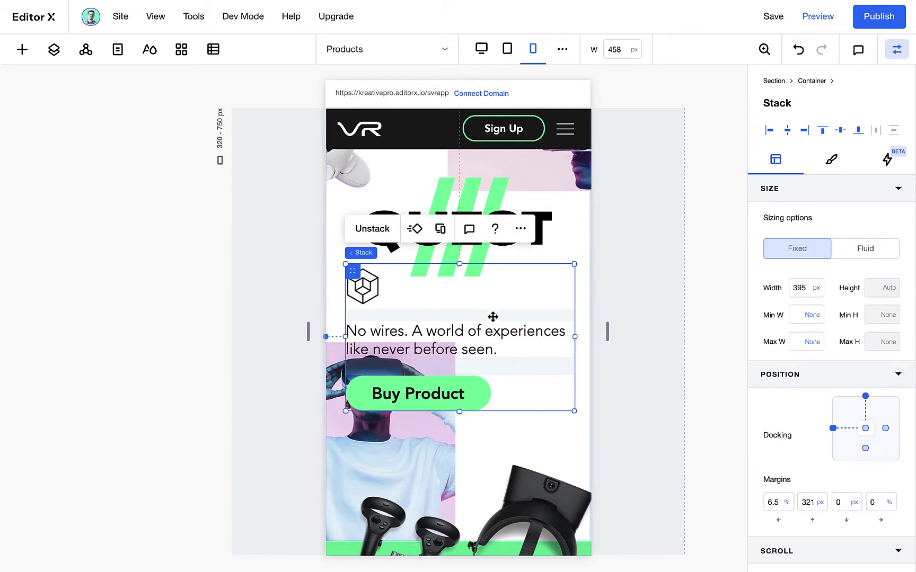
{"action": "left_click", "coordinate": [362, 286]}
{"action": "left_click", "coordinate": [787, 130]}
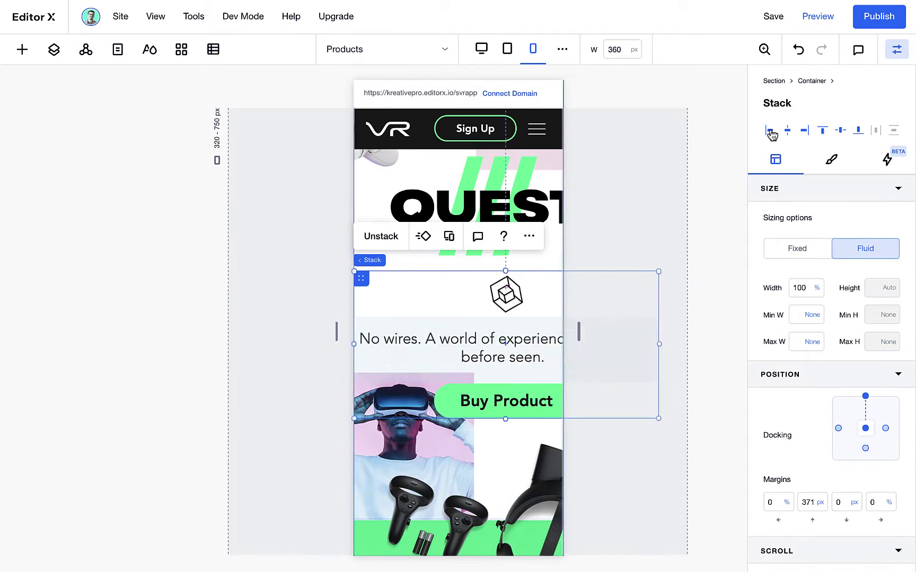
Widen the centered "No wires" paragraph and its stack to nearly the phone's full width beneath the QUEST heading
{"action": "left_click", "coordinate": [489, 383]}
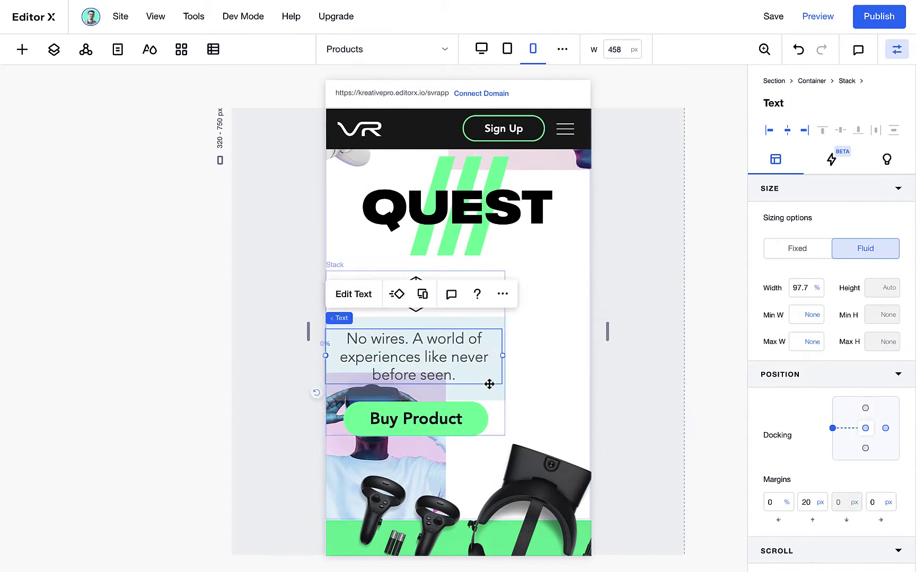
{"action": "left_click_drag", "start_coordinate": [503, 355], "coordinate": [627, 362]}
{"action": "left_click_drag", "start_coordinate": [374, 372], "coordinate": [374, 348]}
{"action": "left_click", "coordinate": [811, 81]}
{"action": "scroll", "coordinate": [832, 431], "scroll_direction": "down", "scroll_amount": 4}
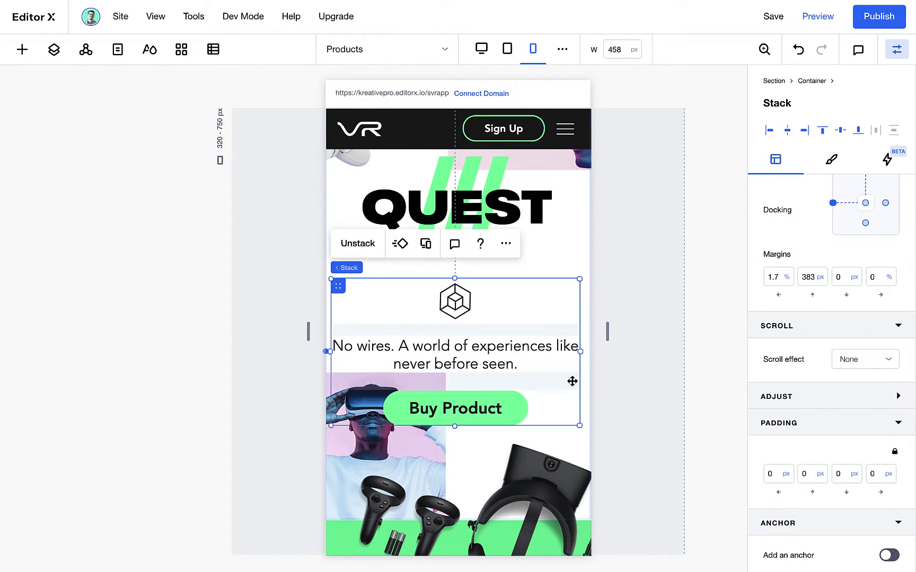
Set the RIFT S heading's font size to 80 and center it over its white stripes
{"action": "left_click", "coordinate": [478, 180]}
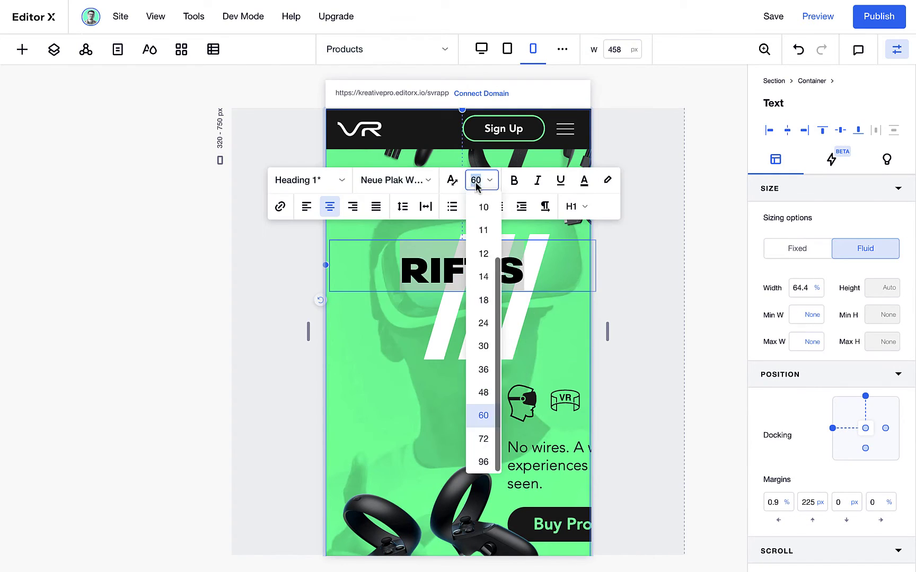
{"action": "type", "text": "80"}
{"action": "key", "text": "Return"}
{"action": "left_click", "coordinate": [558, 344]}
{"action": "left_click", "coordinate": [555, 300]}
{"action": "left_click_drag", "start_coordinate": [596, 274], "coordinate": [575, 274]}
{"action": "mouse_move", "coordinate": [528, 284]}
{"action": "left_mouse_down"}
{"action": "mouse_move", "coordinate": [532, 301]}
{"action": "mouse_move", "coordinate": [533, 291]}
{"action": "left_mouse_up"}
{"action": "left_click_drag", "start_coordinate": [515, 329], "coordinate": [482, 314]}
Move the RIFT S text stack to the middle of the phone layout and center its "No wires" paragraph
{"action": "left_click", "coordinate": [392, 444]}
{"action": "left_click", "coordinate": [303, 548]}
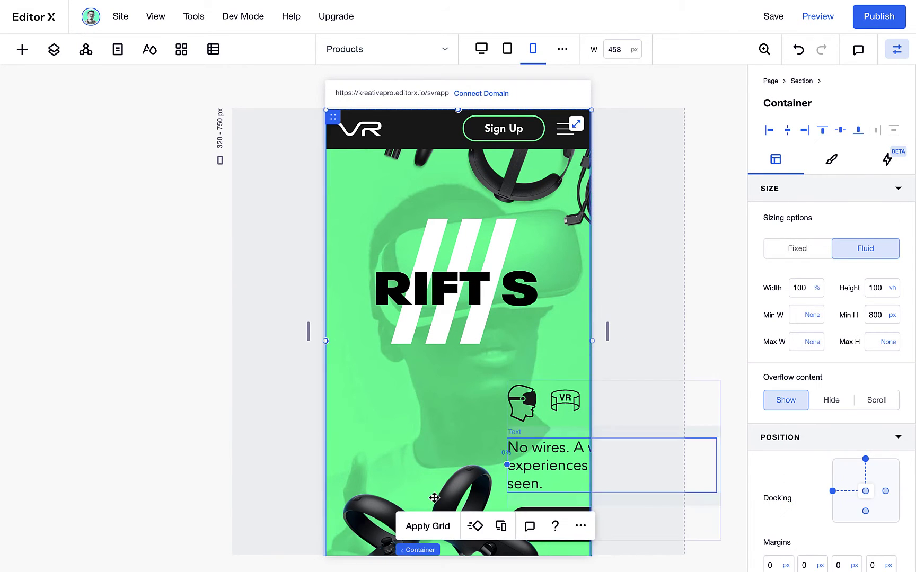
{"action": "left_click", "coordinate": [417, 550]}
{"action": "left_click", "coordinate": [544, 401]}
{"action": "left_click_drag", "start_coordinate": [403, 328], "coordinate": [546, 330]}
{"action": "left_click", "coordinate": [471, 345]}
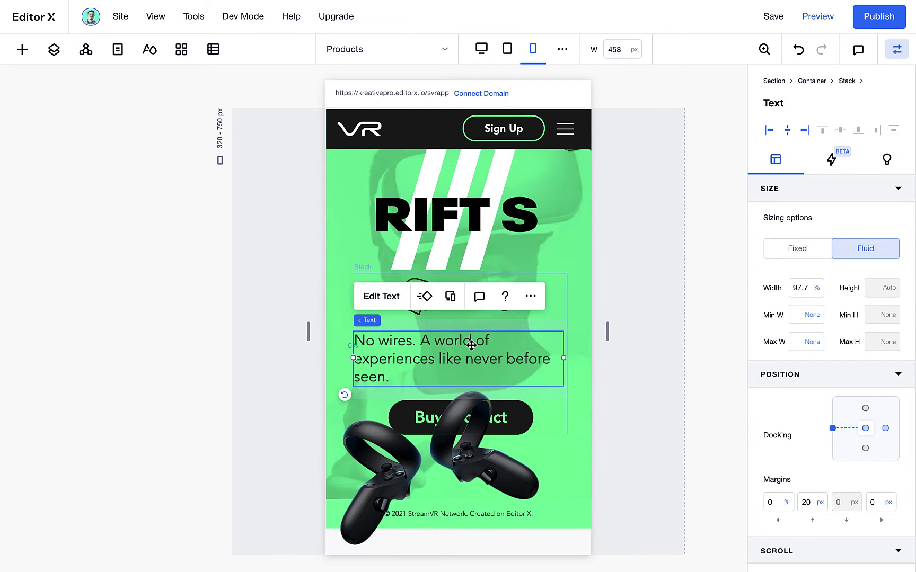
{"action": "left_click", "coordinate": [847, 81]}
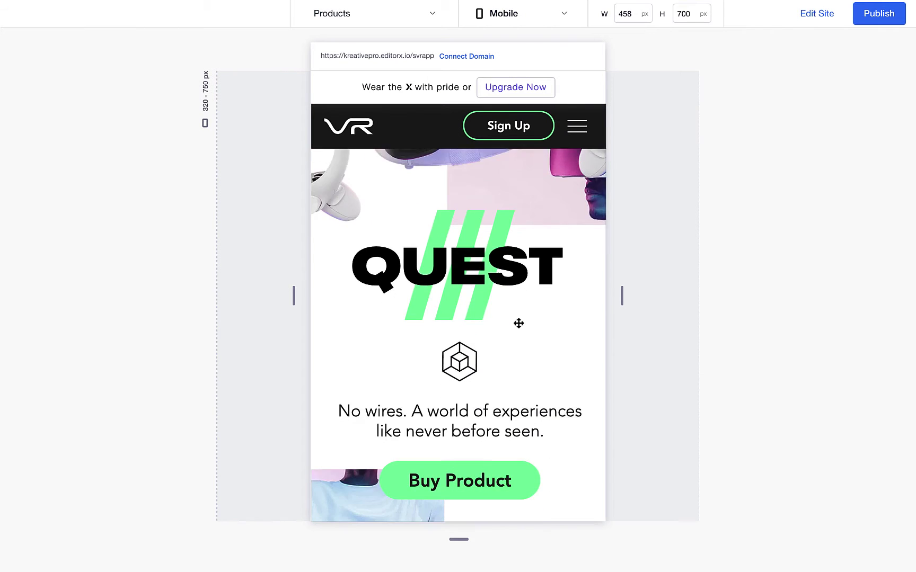
Preview the products section at mobile width and widen the preview to iPad size to check the page
{"action": "scroll", "coordinate": [519, 324], "scroll_direction": "down", "scroll_amount": 4}
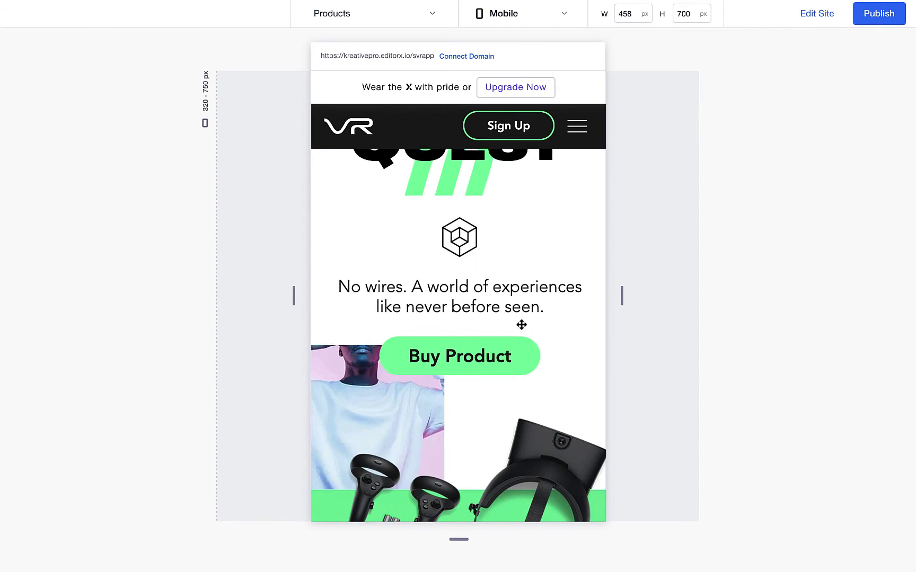
{"action": "scroll", "coordinate": [465, 316], "scroll_direction": "down", "scroll_amount": 10}
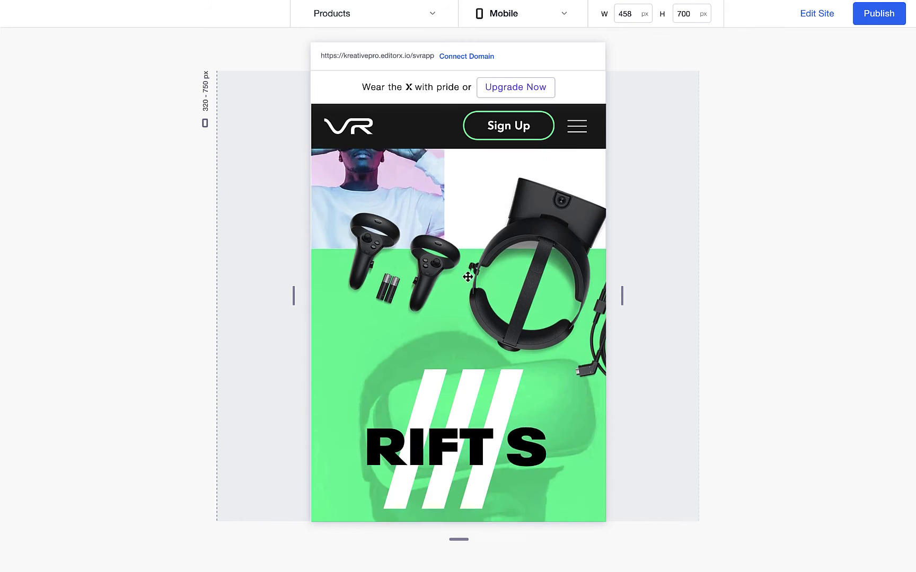
{"action": "scroll", "coordinate": [466, 313], "scroll_direction": "down", "scroll_amount": 1}
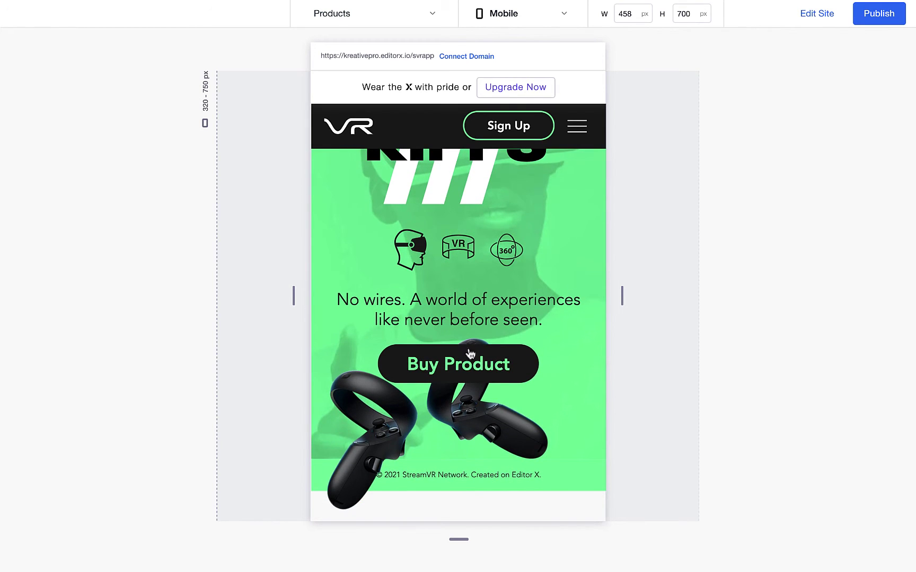
{"action": "scroll", "coordinate": [477, 389], "scroll_direction": "up", "scroll_amount": 15}
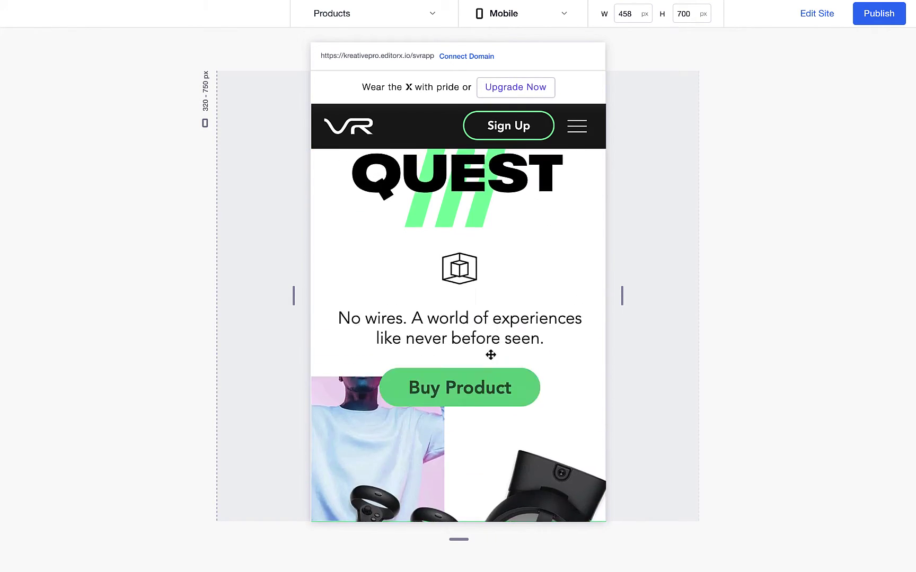
{"action": "left_click_drag", "start_coordinate": [622, 296], "coordinate": [722, 297]}
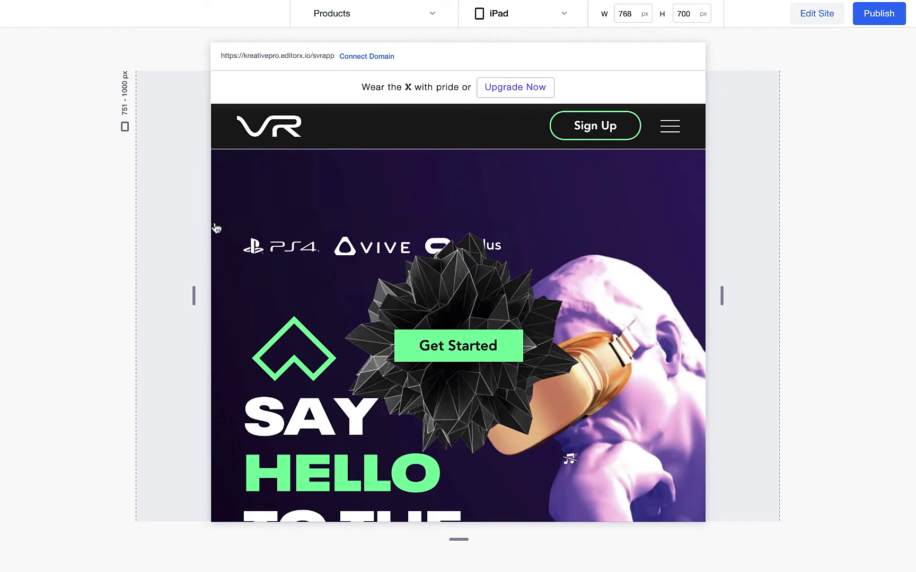
{"action": "key", "text": "Escape"}
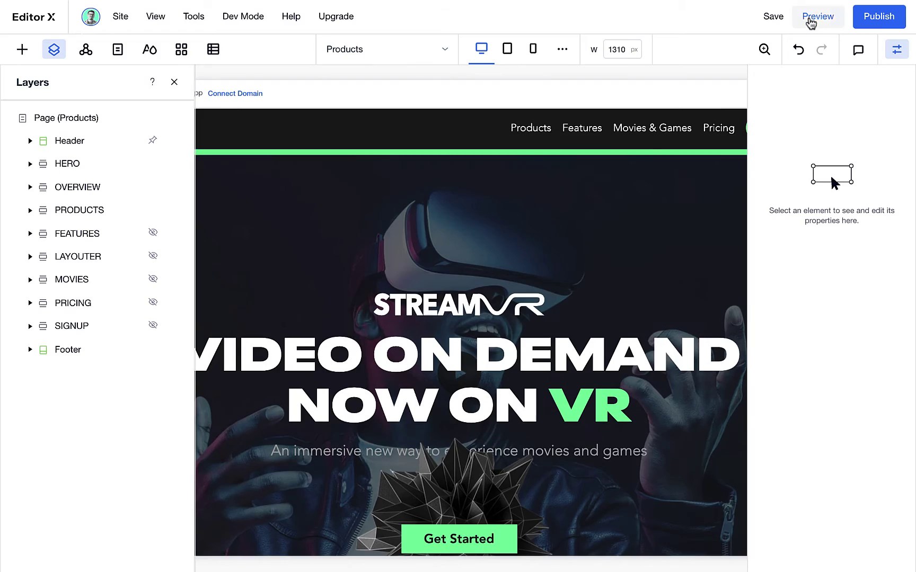
Preview the page at desktop width and examine the hero and overview sections
{"action": "left_click", "coordinate": [810, 18]}
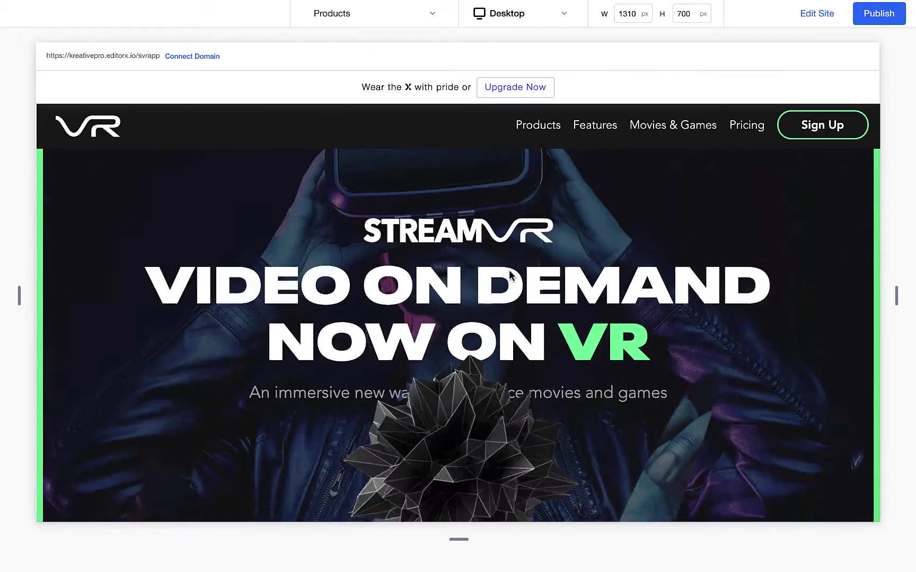
{"action": "scroll", "coordinate": [506, 291], "scroll_direction": "down", "scroll_amount": 15}
{"action": "scroll", "coordinate": [501, 310], "scroll_direction": "up", "scroll_amount": 8}
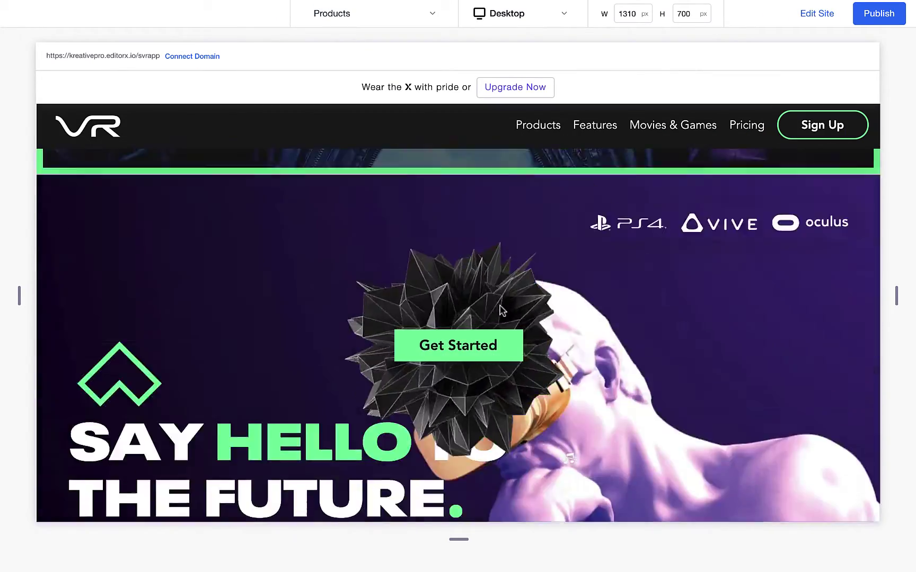
{"action": "scroll", "coordinate": [501, 311], "scroll_direction": "up", "scroll_amount": 5}
Check the hero section in the preview at Galaxy S8/S9 size and return to editing
{"action": "left_click", "coordinate": [519, 13]}
{"action": "left_click", "coordinate": [515, 180]}
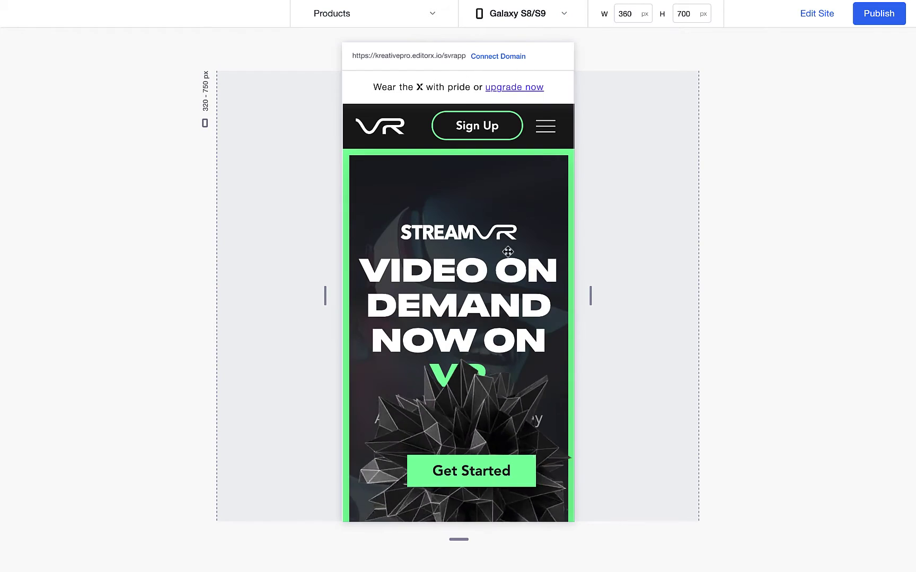
{"action": "scroll", "coordinate": [498, 396], "scroll_direction": "down", "scroll_amount": 5}
{"action": "scroll", "coordinate": [499, 384], "scroll_direction": "up", "scroll_amount": 5}
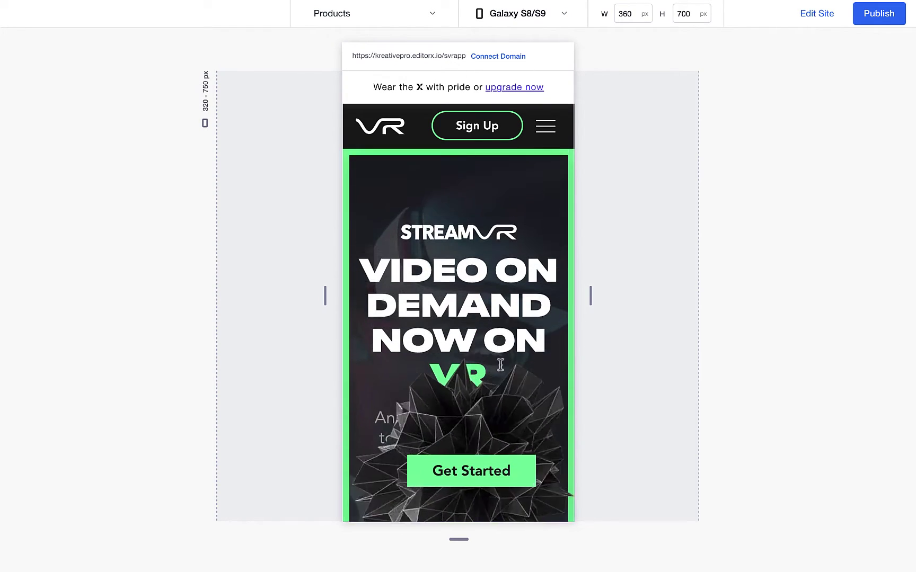
{"action": "scroll", "coordinate": [512, 271], "scroll_direction": "down", "scroll_amount": 2}
{"action": "left_click", "coordinate": [806, 18]}
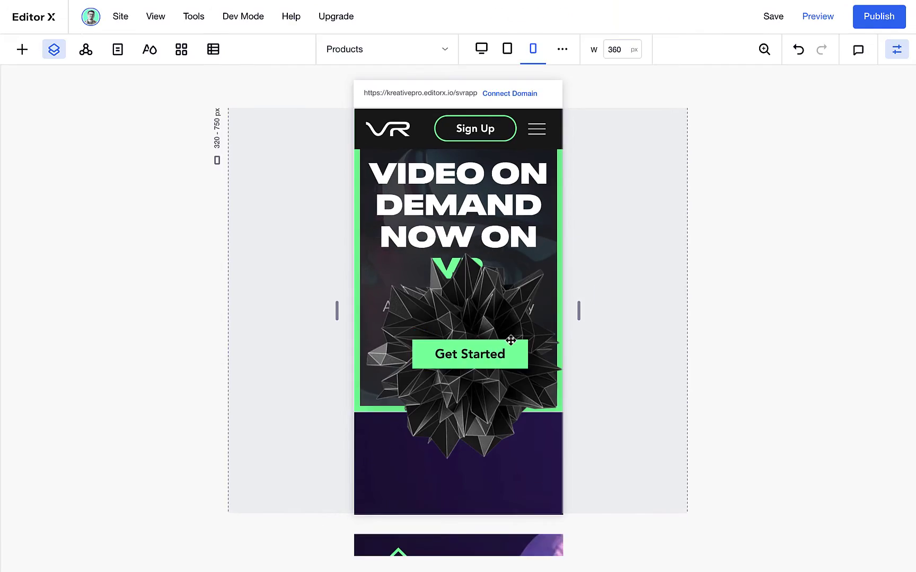
Set the width and height of the overview container holding the Get Started button and transparent video to 300 px
{"action": "left_click", "coordinate": [398, 300]}
{"action": "left_click", "coordinate": [369, 227]}
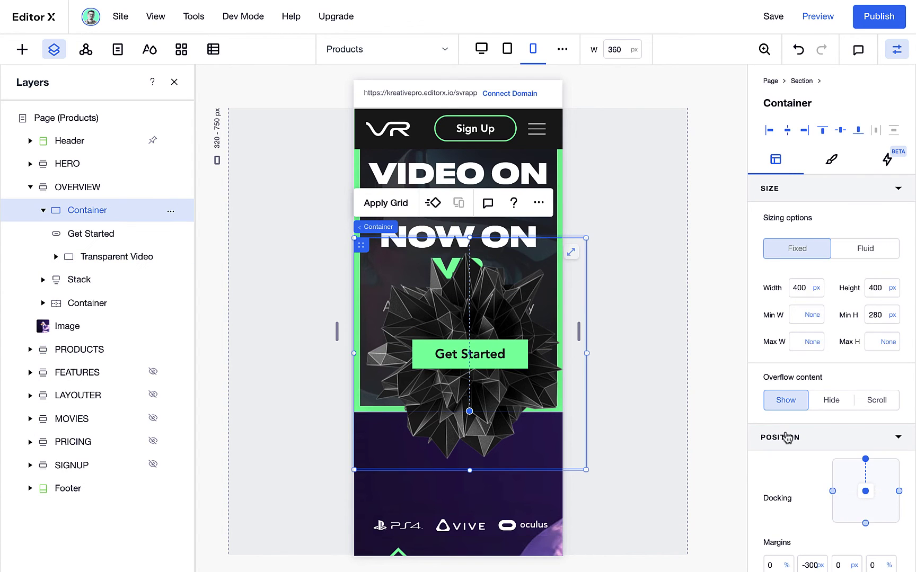
{"action": "key", "text": "Return"}
{"action": "type", "text": "30"}
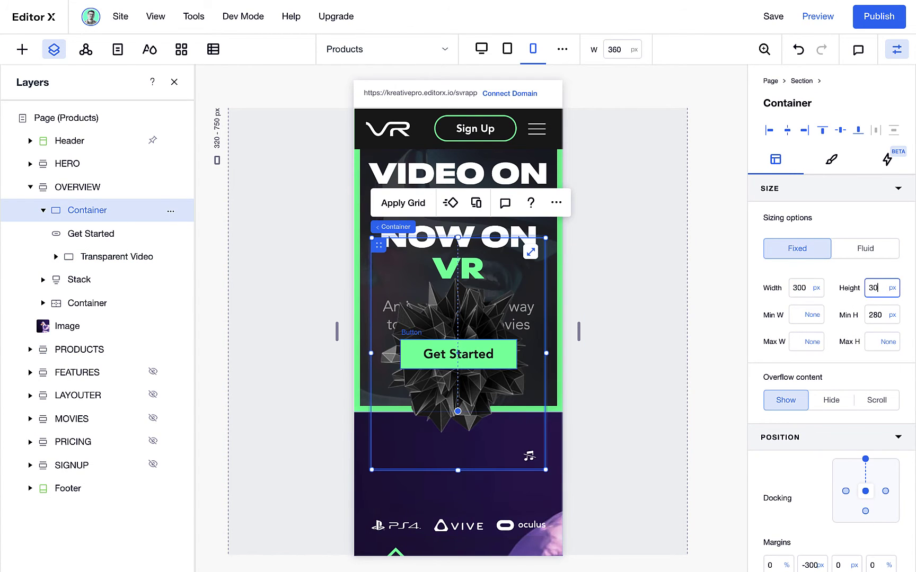
{"action": "type", "text": "0"}
{"action": "key", "text": "Return"}
Set the Get Started container's top margin to -150 px
{"action": "scroll", "coordinate": [778, 429], "scroll_direction": "down", "scroll_amount": 3}
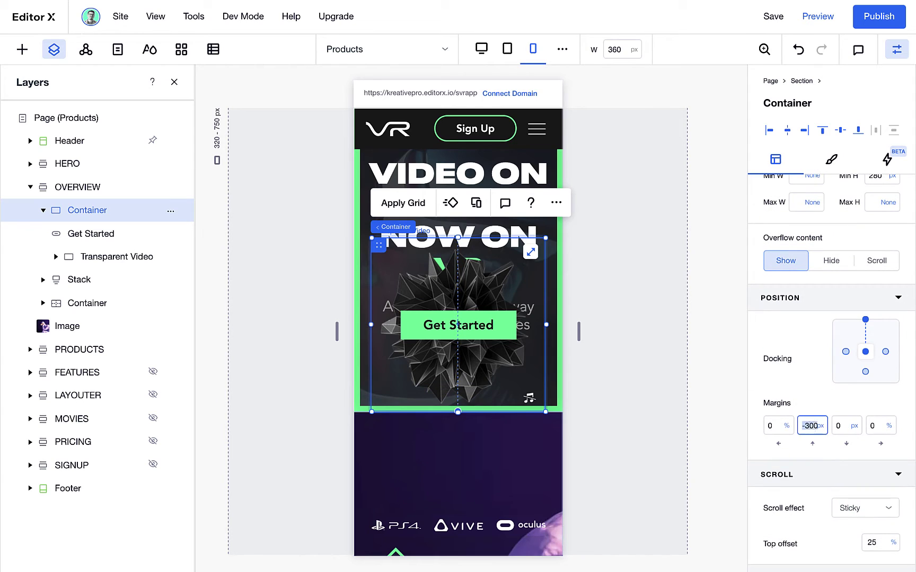
{"action": "key", "text": "Return"}
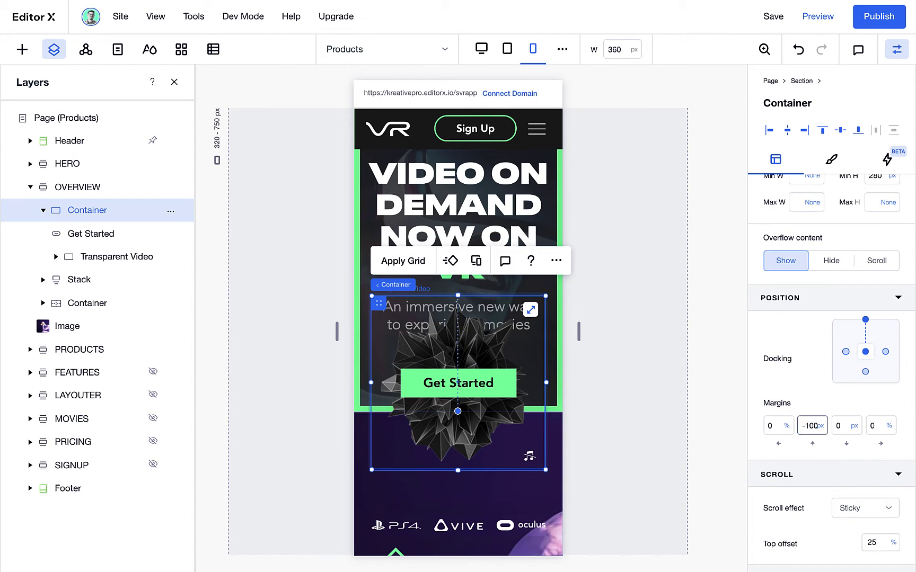
{"action": "key", "text": "Return"}
{"action": "type", "text": "50"}
{"action": "key", "text": "Return"}
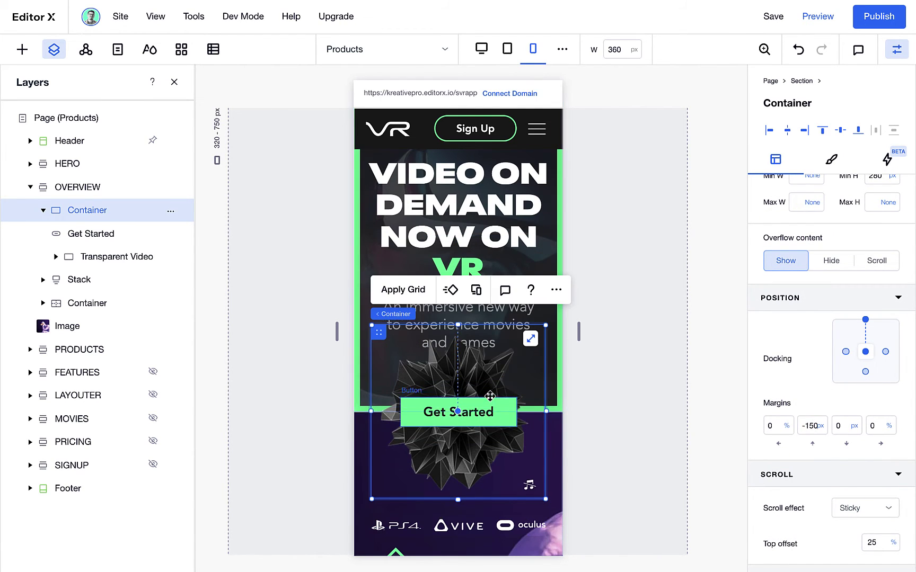
Set the HERO section's maximum height to 700 px
{"action": "left_click", "coordinate": [370, 255]}
{"action": "scroll", "coordinate": [383, 181], "scroll_direction": "up", "scroll_amount": 2}
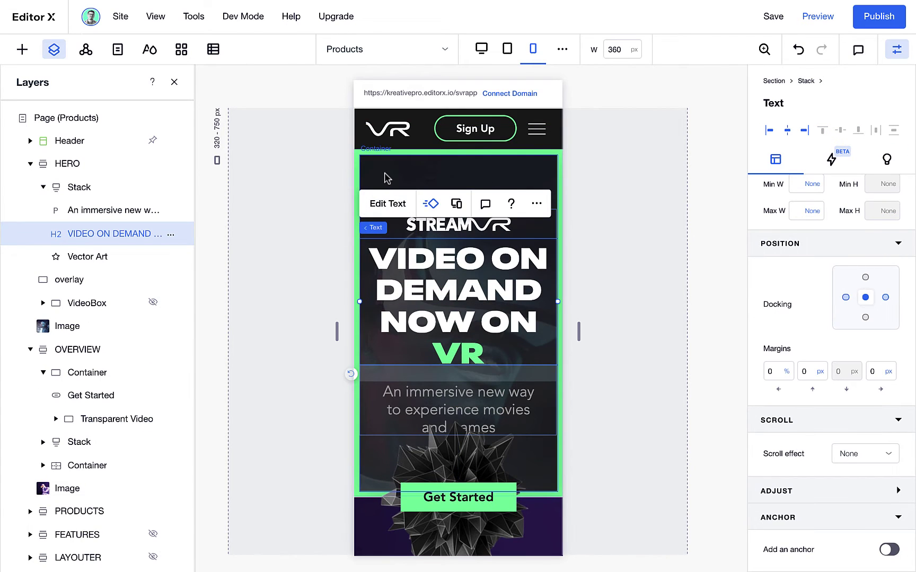
{"action": "left_click", "coordinate": [408, 176]}
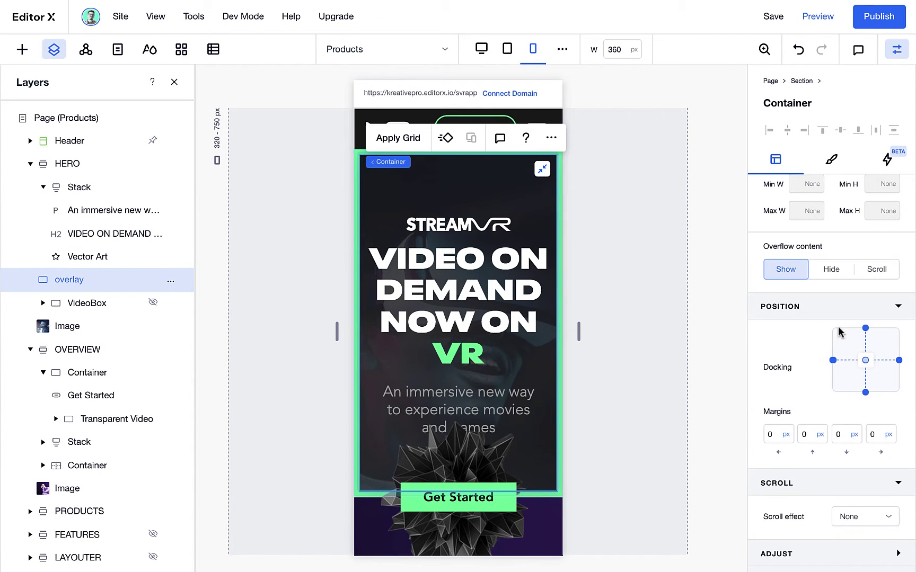
{"action": "scroll", "coordinate": [838, 331], "scroll_direction": "up", "scroll_amount": 3}
{"action": "left_click", "coordinate": [71, 164]}
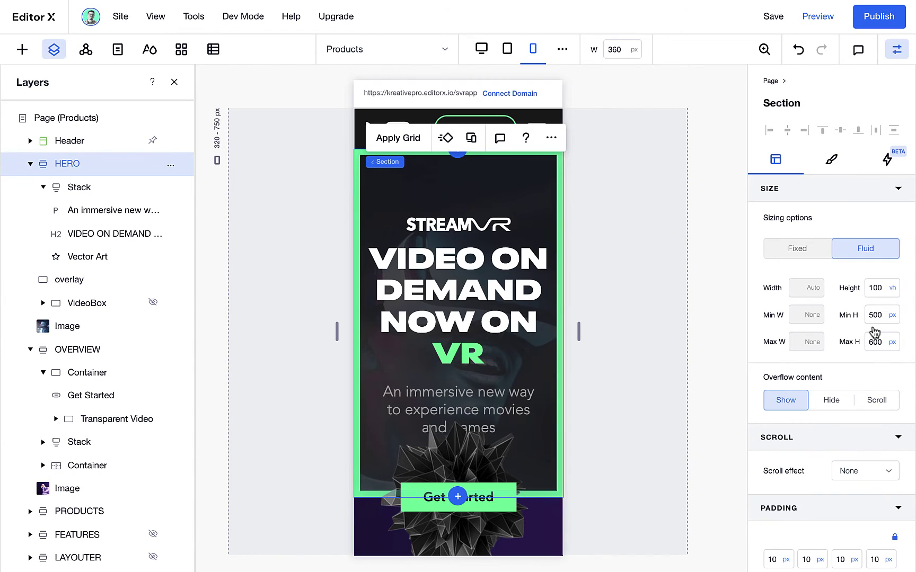
{"action": "type", "text": "700"}
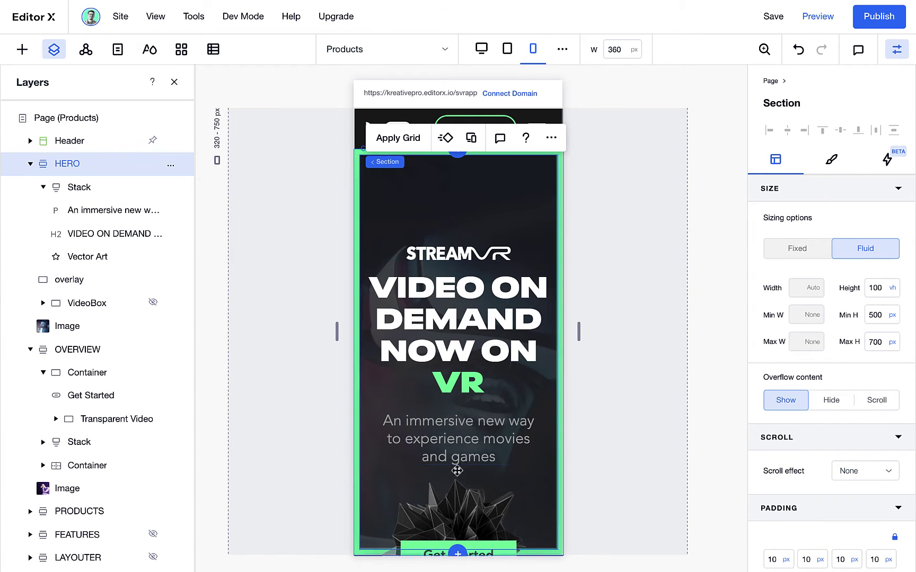
Set the top margin of the HERO section's text stack to -50 px
{"action": "left_click", "coordinate": [524, 252]}
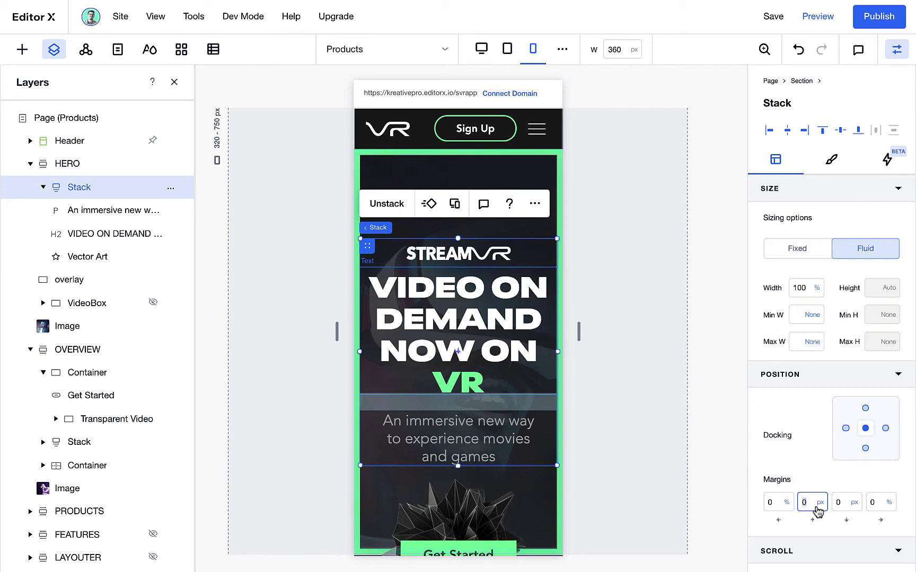
{"action": "left_click_drag", "start_coordinate": [447, 265], "coordinate": [447, 279]}
{"action": "type", "text": "-5"}
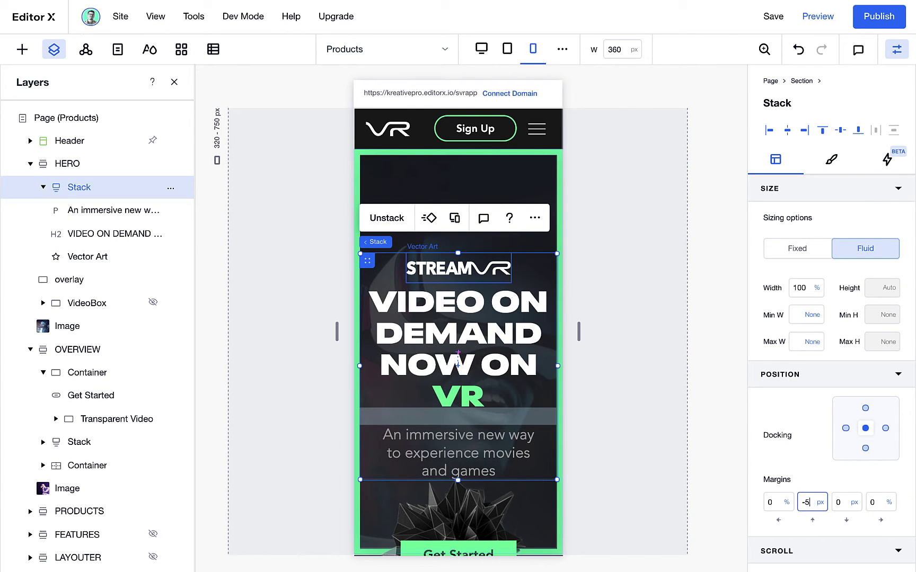
{"action": "type", "text": "0"}
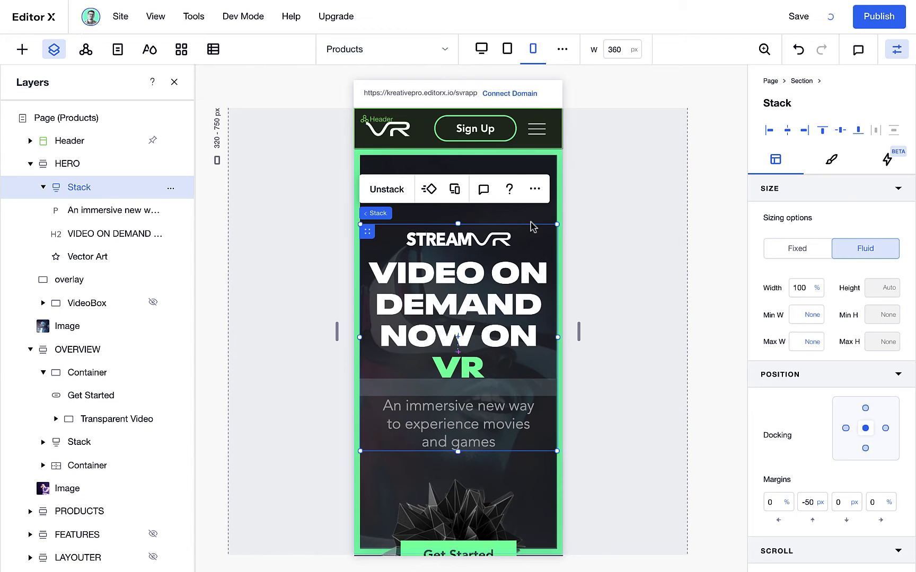
Preview the page at Galaxy S8/S9 size and examine how the overview and products sections fit the phone width
{"action": "scroll", "coordinate": [499, 249], "scroll_direction": "down", "scroll_amount": 10}
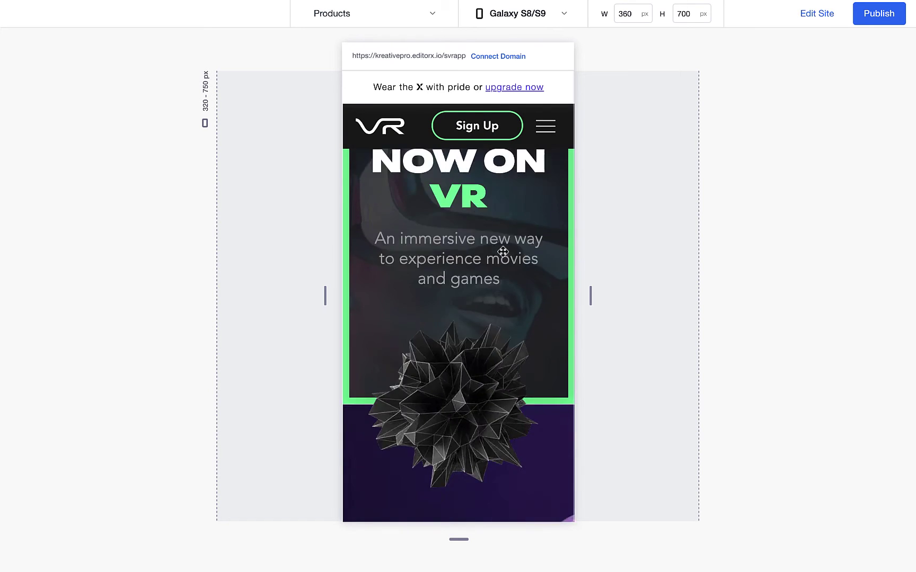
{"action": "scroll", "coordinate": [480, 295], "scroll_direction": "down", "scroll_amount": 10}
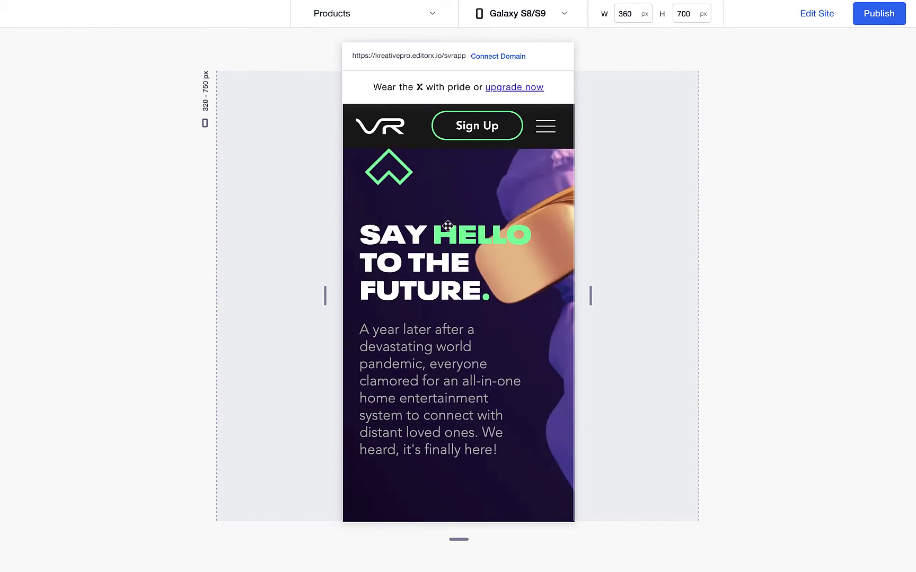
{"action": "scroll", "coordinate": [490, 299], "scroll_direction": "down", "scroll_amount": 10}
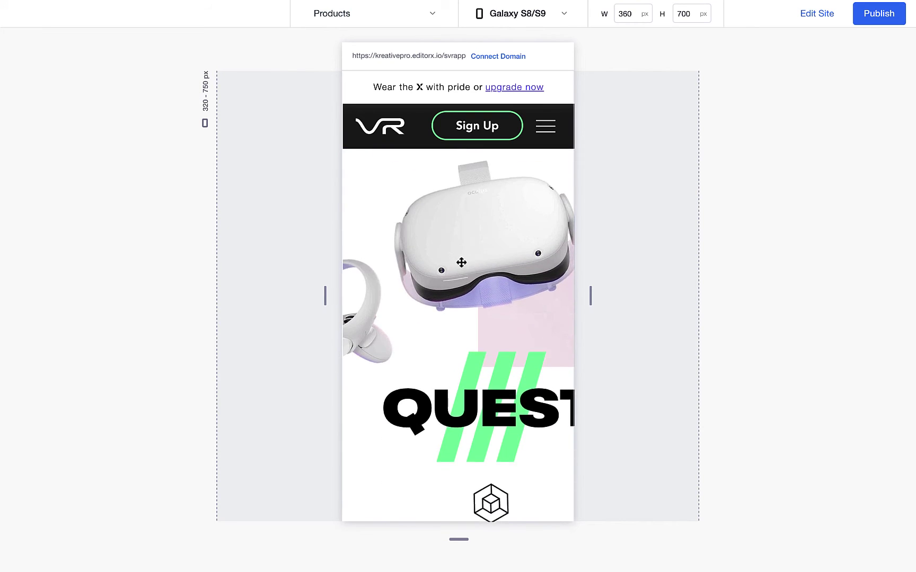
{"action": "scroll", "coordinate": [536, 291], "scroll_direction": "up", "scroll_amount": 2}
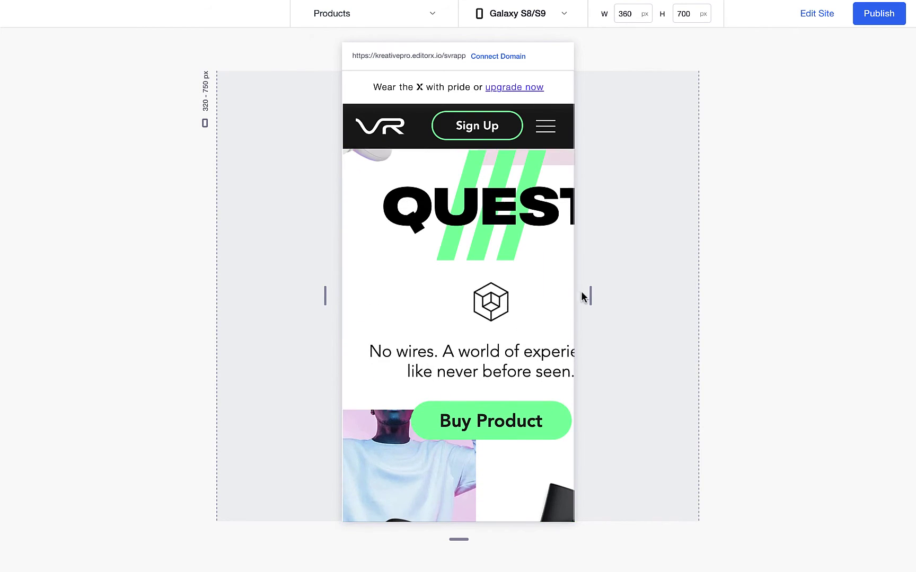
{"action": "mouse_move", "coordinate": [600, 300]}
{"action": "left_mouse_down"}
{"action": "mouse_move", "coordinate": [646, 296]}
{"action": "mouse_move", "coordinate": [576, 295]}
{"action": "mouse_move", "coordinate": [610, 294]}
{"action": "left_mouse_up"}
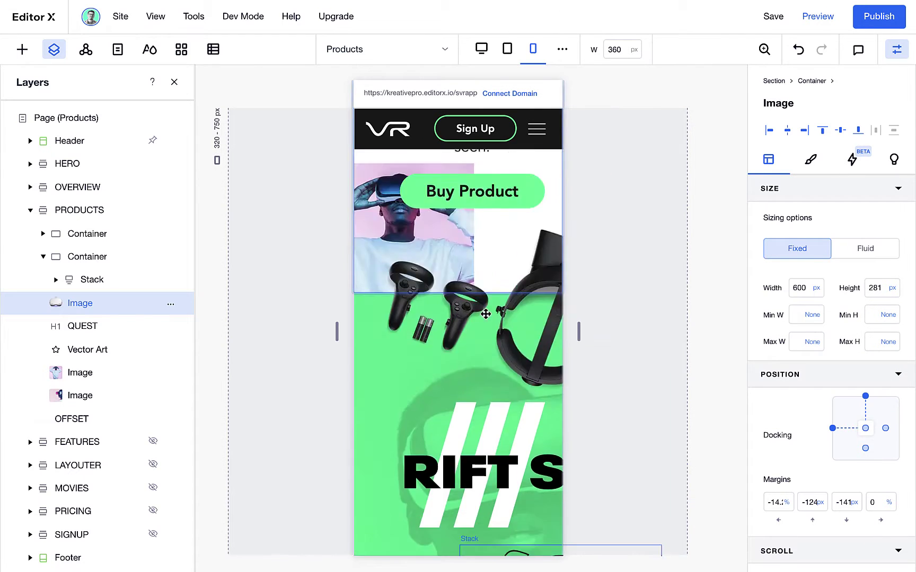
Set the QUEST headset image's width to 450 px and its rotation to 0°
{"action": "left_click", "coordinate": [798, 288]}
{"action": "type", "text": "450"}
{"action": "key", "text": "Return"}
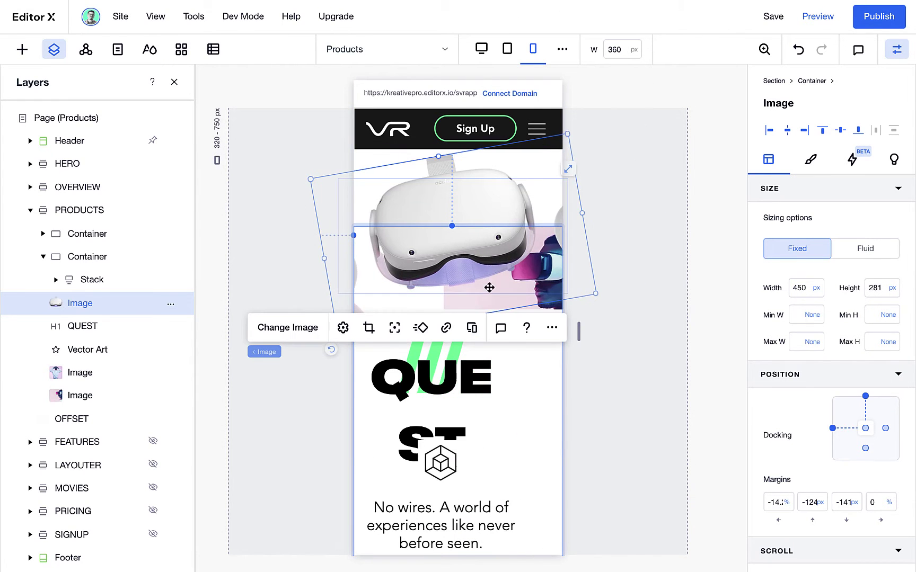
{"action": "left_click", "coordinate": [818, 377]}
{"action": "left_click", "coordinate": [825, 406]}
{"action": "left_click", "coordinate": [824, 433]}
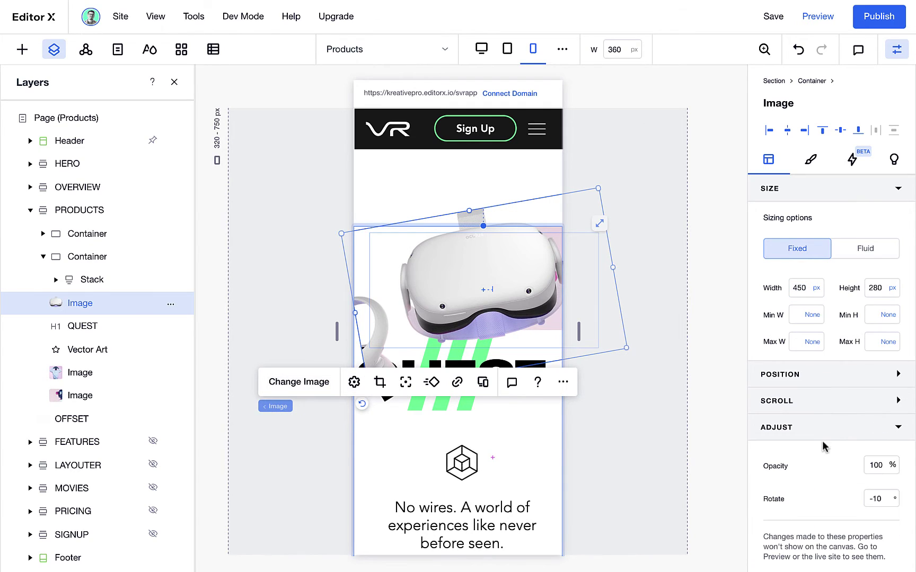
{"action": "left_click", "coordinate": [872, 498]}
{"action": "type", "text": "0"}
{"action": "key", "text": "Return"}
Scale and position the QUEST headset image so the headset and both controllers fit within the phone width
{"action": "left_click", "coordinate": [354, 406]}
{"action": "left_click", "coordinate": [535, 147]}
{"action": "left_click_drag", "start_coordinate": [483, 372], "coordinate": [484, 332]}
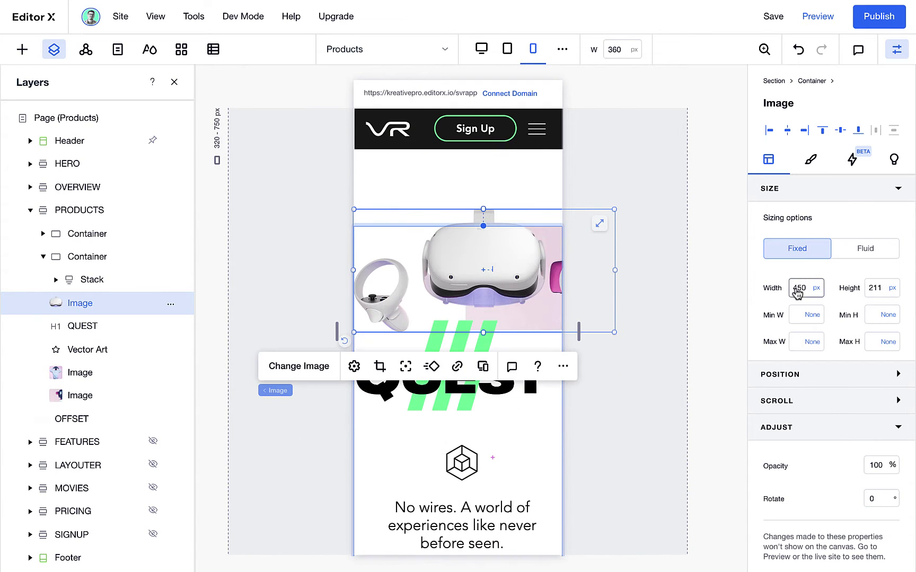
{"action": "left_click", "coordinate": [842, 259]}
{"action": "mouse_move", "coordinate": [444, 279]}
{"action": "left_mouse_down"}
{"action": "mouse_move", "coordinate": [461, 269]}
{"action": "mouse_move", "coordinate": [448, 276]}
{"action": "left_mouse_up"}
{"action": "scroll", "coordinate": [507, 370], "scroll_direction": "down", "scroll_amount": 2}
Widen the QUEST heading's text box and set the green stripes' width to 200 px
{"action": "left_click", "coordinate": [466, 286]}
{"action": "left_click_drag", "start_coordinate": [498, 308], "coordinate": [558, 308]}
{"action": "left_click", "coordinate": [477, 309]}
{"action": "left_click", "coordinate": [443, 243]}
{"action": "left_click", "coordinate": [799, 287]}
{"action": "type", "text": "200"}
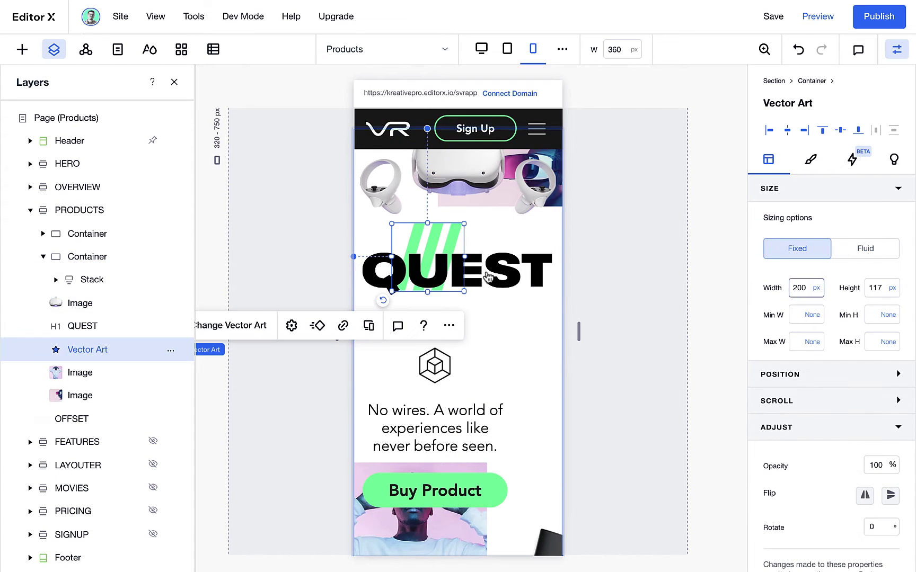
Reposition the QUEST heading over the green stripes, just below the headset image
{"action": "left_click_drag", "start_coordinate": [488, 276], "coordinate": [494, 268]}
{"action": "scroll", "coordinate": [493, 276], "scroll_direction": "up", "scroll_amount": 3}
{"action": "left_click_drag", "start_coordinate": [493, 302], "coordinate": [493, 278]}
Widen the QUEST container's stack with the icon, text and Buy Product button to about 78% and center it
{"action": "scroll", "coordinate": [492, 286], "scroll_direction": "down", "scroll_amount": 4}
{"action": "left_click", "coordinate": [487, 297]}
{"action": "left_click_drag", "start_coordinate": [508, 326], "coordinate": [525, 326]}
{"action": "left_click_drag", "start_coordinate": [488, 294], "coordinate": [507, 281]}
{"action": "left_click_drag", "start_coordinate": [499, 333], "coordinate": [493, 333]}
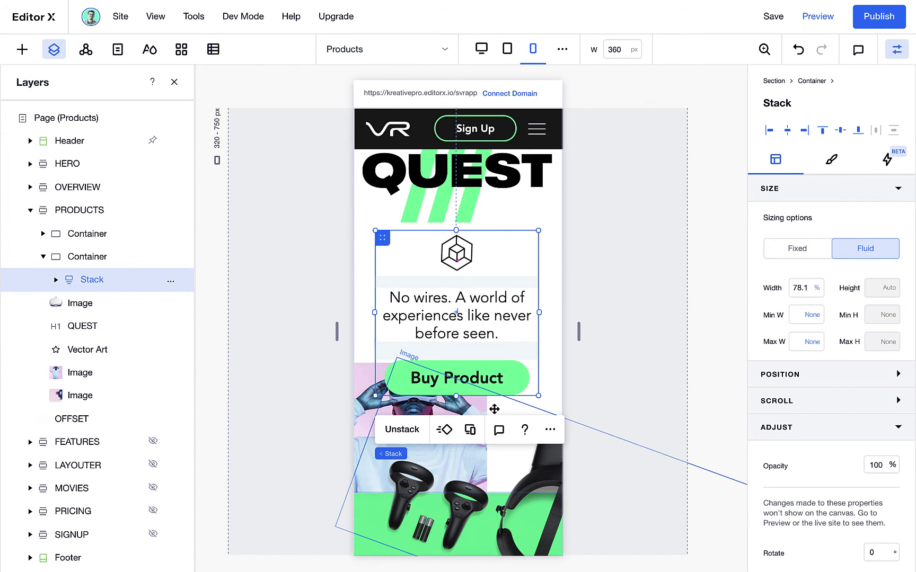
Shrink the Rift S headset image toward the phone width and switch it to fluid sizing
{"action": "left_click", "coordinate": [365, 386]}
{"action": "scroll", "coordinate": [412, 383], "scroll_direction": "down", "scroll_amount": 4}
{"action": "left_click", "coordinate": [538, 265]}
{"action": "left_click_drag", "start_coordinate": [744, 380], "coordinate": [559, 318]}
{"action": "left_click", "coordinate": [865, 249]}
Set the Rift S headset image's rotation to 0° and scale it down within the phone width
{"action": "scroll", "coordinate": [820, 388], "scroll_direction": "down", "scroll_amount": 1}
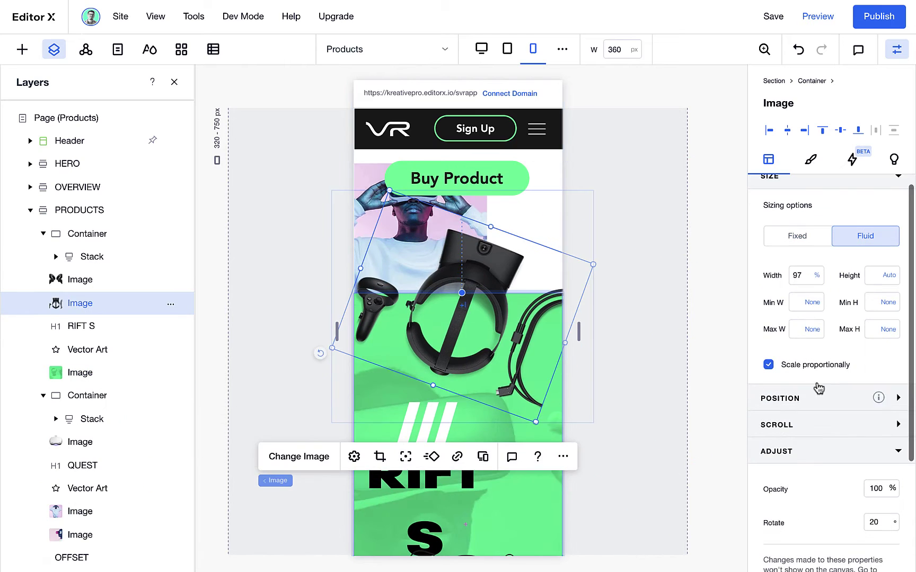
{"action": "left_click", "coordinate": [873, 520]}
{"action": "type", "text": "0"}
{"action": "key", "text": "Return"}
{"action": "left_click", "coordinate": [350, 429]}
{"action": "left_click", "coordinate": [417, 280]}
{"action": "left_click", "coordinate": [535, 147]}
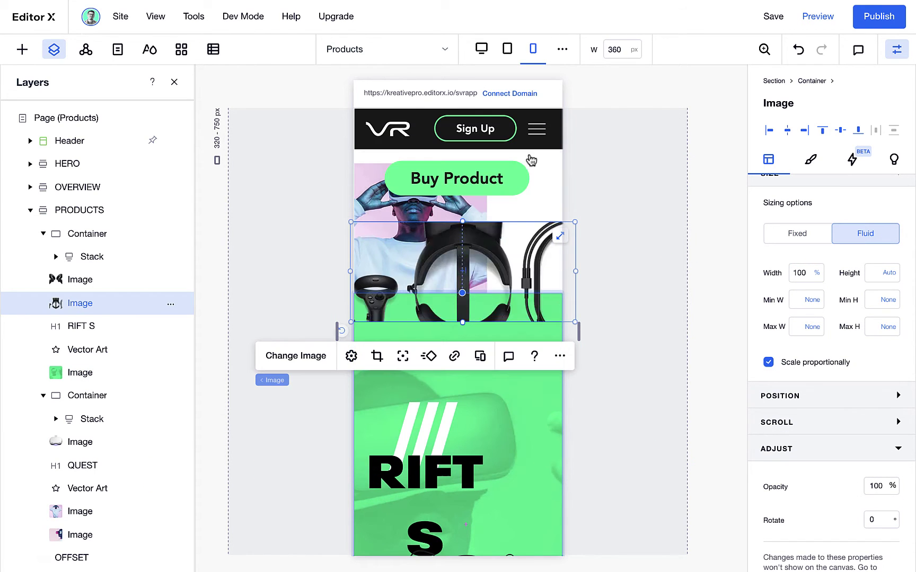
{"action": "left_click_drag", "start_coordinate": [574, 323], "coordinate": [536, 306]}
Set the width of the black controllers image in the Rift S container to 200 px
{"action": "scroll", "coordinate": [530, 307], "scroll_direction": "down", "scroll_amount": 8}
{"action": "left_click", "coordinate": [503, 314]}
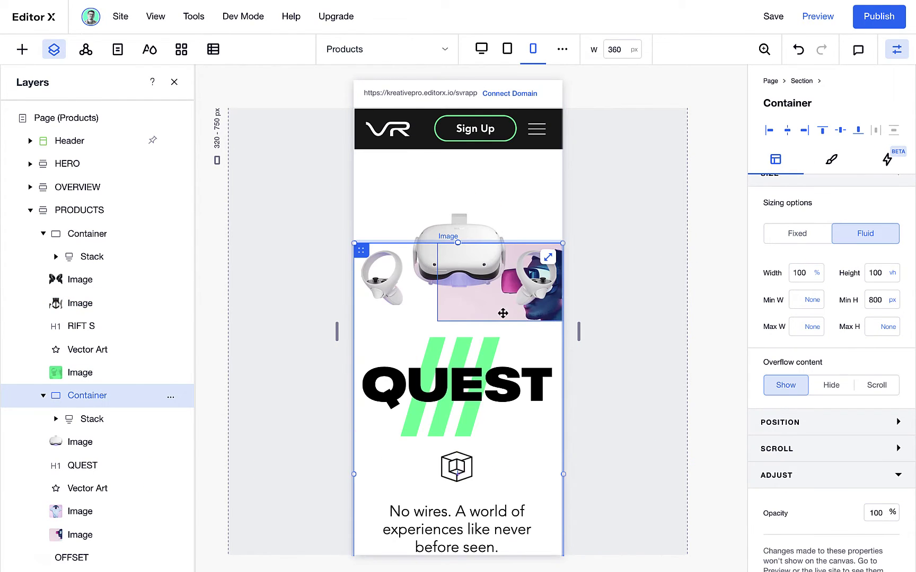
{"action": "scroll", "coordinate": [503, 313], "scroll_direction": "right", "scroll_amount": 1}
{"action": "scroll", "coordinate": [511, 318], "scroll_direction": "down", "scroll_amount": 10}
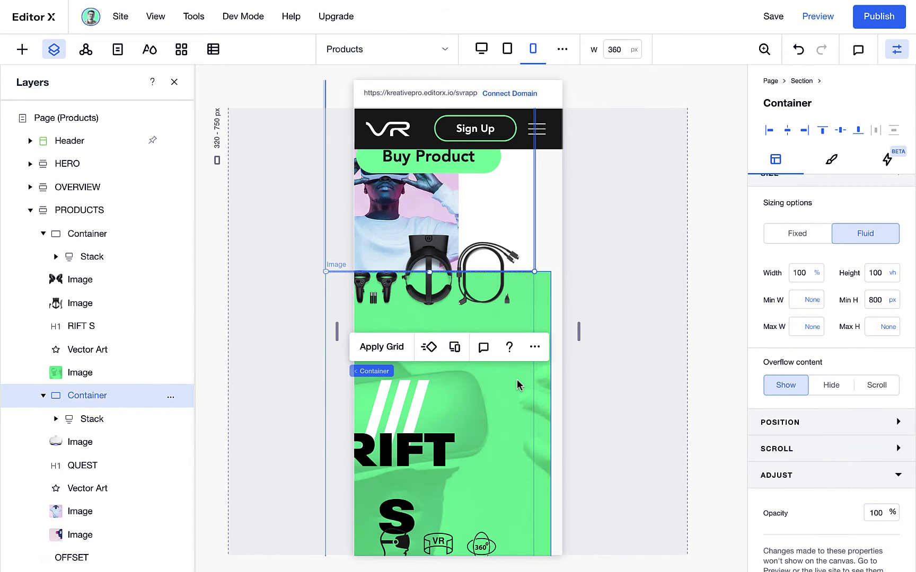
{"action": "scroll", "coordinate": [547, 459], "scroll_direction": "down", "scroll_amount": 4}
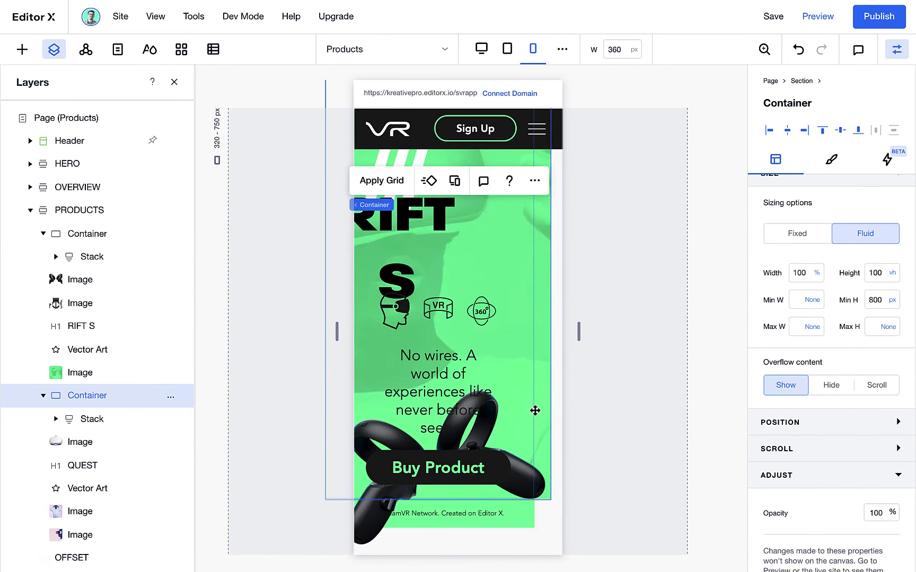
{"action": "left_click", "coordinate": [519, 432]}
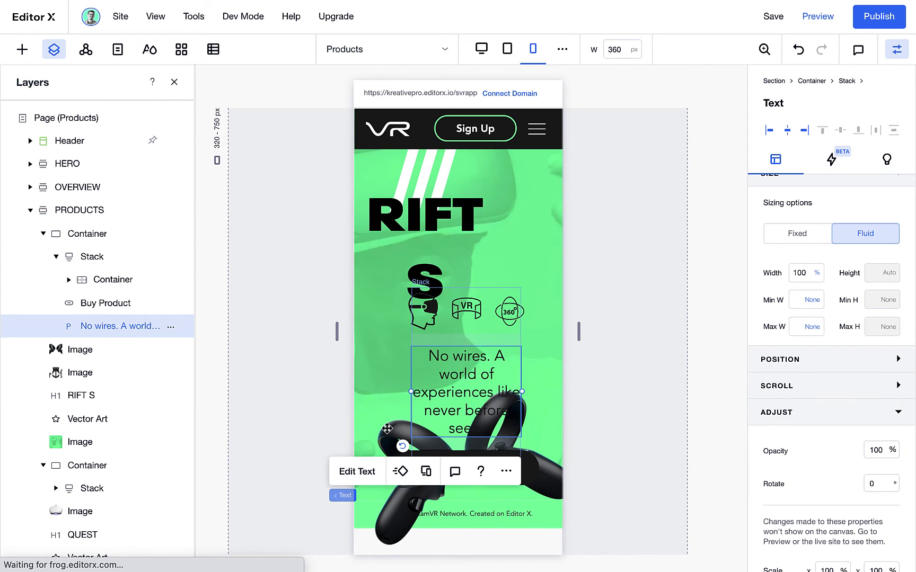
{"action": "left_click", "coordinate": [387, 428]}
{"action": "left_click", "coordinate": [796, 272]}
{"action": "type", "text": "2"}
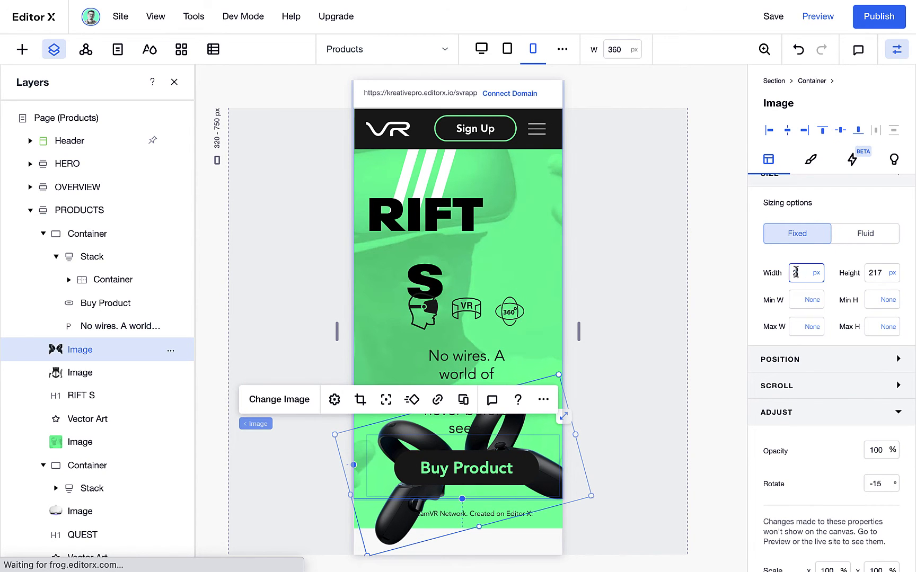
{"action": "type", "text": "00"}
{"action": "key", "text": "Return"}
Reduce the height of the black controllers image's frame from its lower edge
{"action": "left_click", "coordinate": [221, 399]}
{"action": "left_click", "coordinate": [536, 222]}
{"action": "left_click_drag", "start_coordinate": [477, 525], "coordinate": [479, 486]}
Widen the RIFT S heading to fit one line and resize the white stripes, giving them a fixed width of 250 px
{"action": "left_click", "coordinate": [470, 256]}
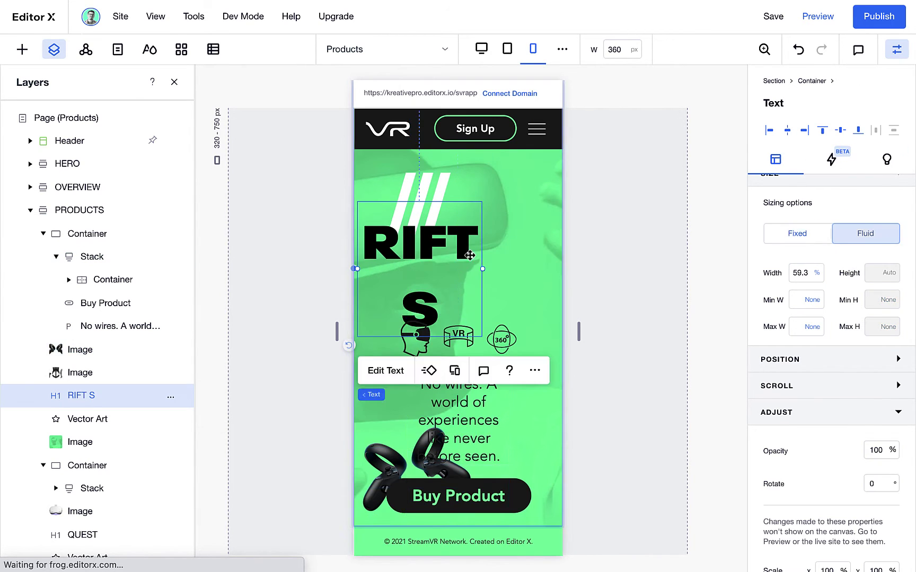
{"action": "left_click_drag", "start_coordinate": [482, 268], "coordinate": [536, 269]}
{"action": "left_click", "coordinate": [445, 188]}
{"action": "left_click", "coordinate": [797, 234]}
{"action": "left_click", "coordinate": [799, 273]}
{"action": "type", "text": "250"}
{"action": "key", "text": "Return"}
{"action": "left_click_drag", "start_coordinate": [458, 239], "coordinate": [463, 291]}
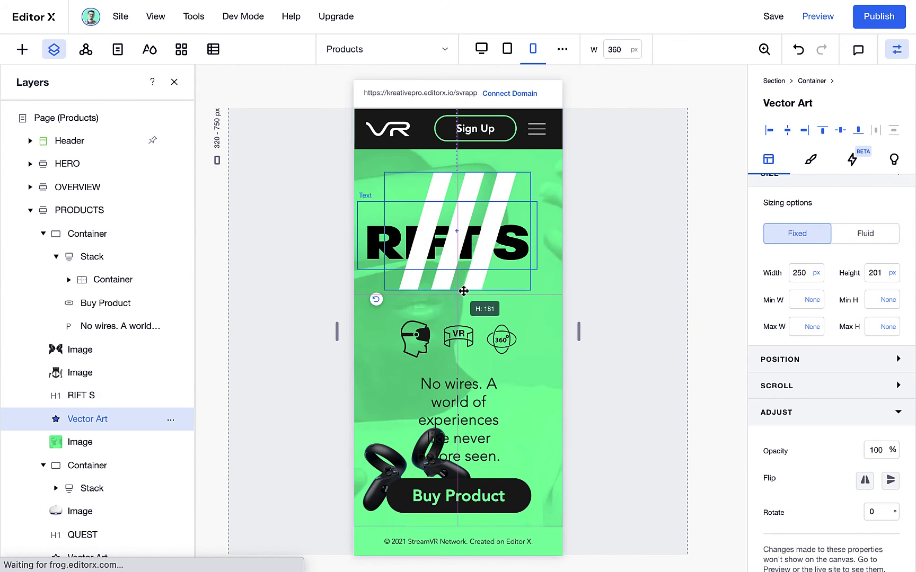
Reposition the RIFT S heading over the stripes, then widen the icons and Buy Product stack and move it up
{"action": "left_click", "coordinate": [509, 248]}
{"action": "left_click_drag", "start_coordinate": [508, 247], "coordinate": [523, 233]}
{"action": "left_click", "coordinate": [505, 368]}
{"action": "left_click_drag", "start_coordinate": [510, 413], "coordinate": [552, 412]}
{"action": "left_click_drag", "start_coordinate": [522, 360], "coordinate": [503, 355]}
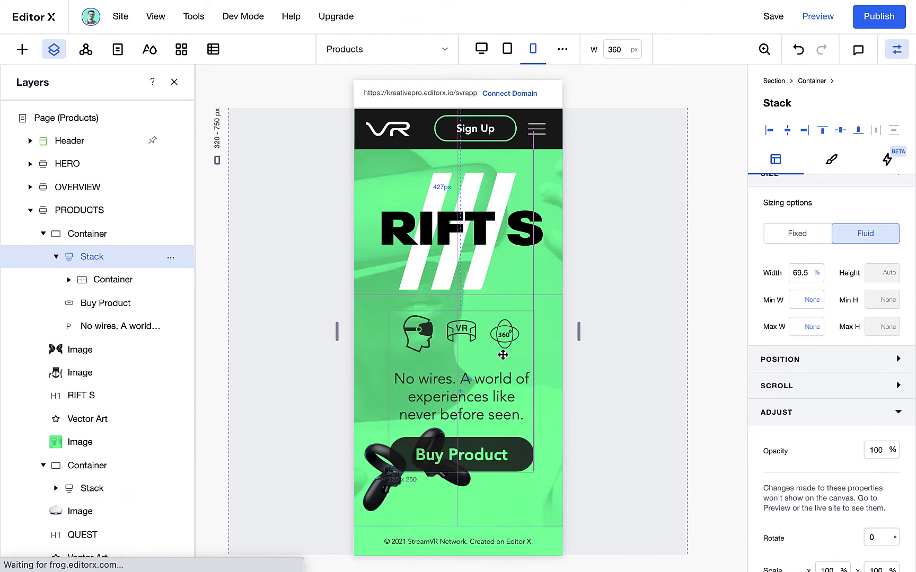
Move the RIFT S heading and white stripes up together and slightly enlarge the Rift S headset image
{"action": "scroll", "coordinate": [502, 355], "scroll_direction": "up", "scroll_amount": 4}
{"action": "left_click", "coordinate": [504, 437]}
{"action": "left_click", "coordinate": [501, 395], "text": "shift"}
{"action": "left_click_drag", "start_coordinate": [500, 444], "coordinate": [491, 391]}
{"action": "left_click", "coordinate": [497, 267]}
{"action": "left_click_drag", "start_coordinate": [533, 244], "coordinate": [552, 229]}
Move the Rift S text stack up beneath the stripes and center the controllers image below its Buy Product button
{"action": "left_click", "coordinate": [517, 406]}
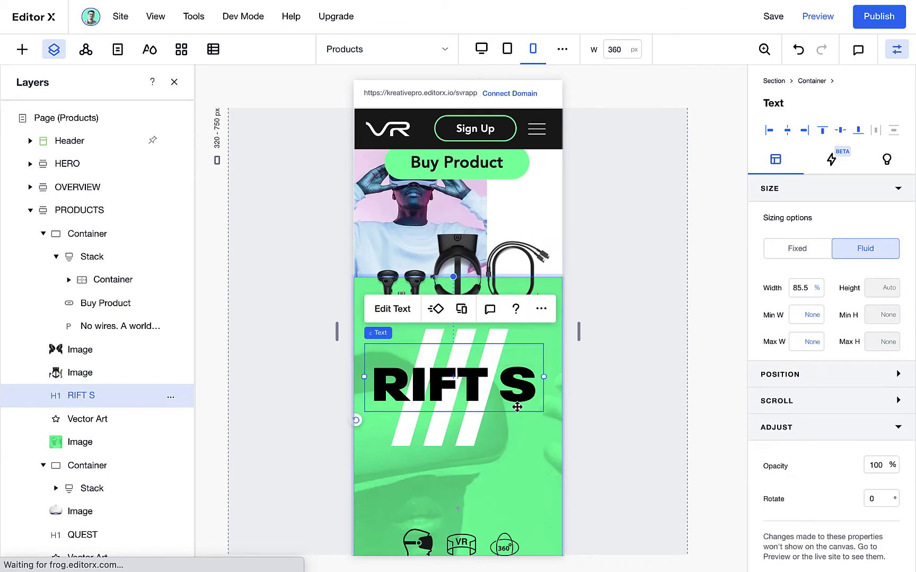
{"action": "scroll", "coordinate": [517, 406], "scroll_direction": "down", "scroll_amount": 4}
{"action": "left_click", "coordinate": [503, 364]}
{"action": "left_click", "coordinate": [449, 393]}
{"action": "left_click_drag", "start_coordinate": [449, 393], "coordinate": [449, 339]}
{"action": "scroll", "coordinate": [466, 480], "scroll_direction": "down", "scroll_amount": 1}
{"action": "left_click", "coordinate": [467, 480]}
{"action": "left_click_drag", "start_coordinate": [466, 479], "coordinate": [510, 493]}
Hide the header's Sign Up button at the phone breakpoint
{"action": "scroll", "coordinate": [512, 278], "scroll_direction": "up", "scroll_amount": 10}
{"action": "left_click", "coordinate": [511, 279]}
{"action": "scroll", "coordinate": [511, 278], "scroll_direction": "down", "scroll_amount": 10}
{"action": "scroll", "coordinate": [513, 278], "scroll_direction": "up", "scroll_amount": 8}
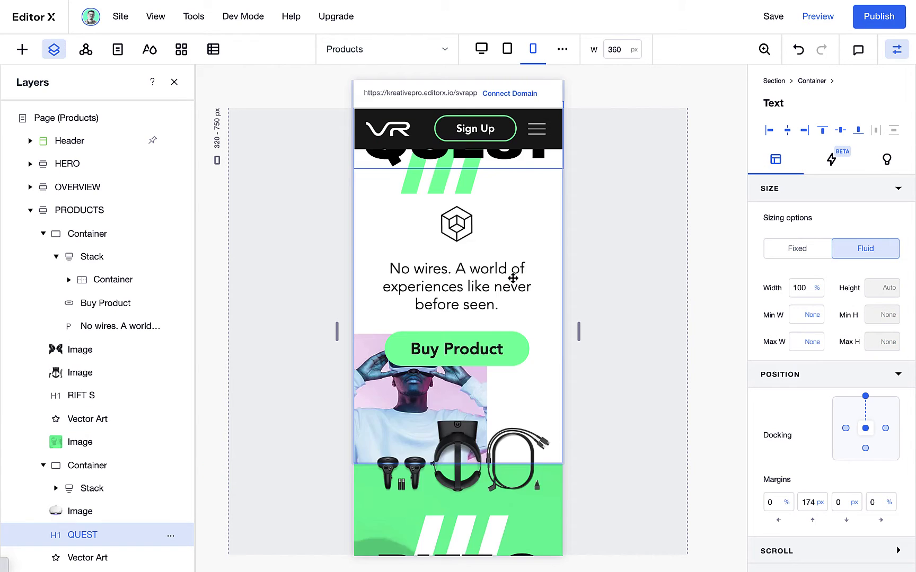
{"action": "scroll", "coordinate": [512, 278], "scroll_direction": "up", "scroll_amount": 10}
{"action": "left_click", "coordinate": [506, 127]}
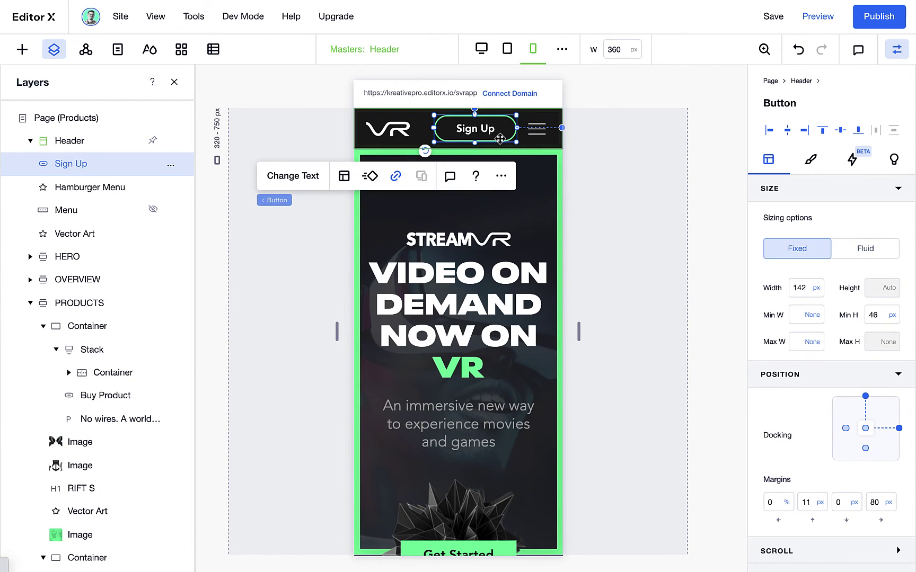
{"action": "left_click", "coordinate": [170, 165]}
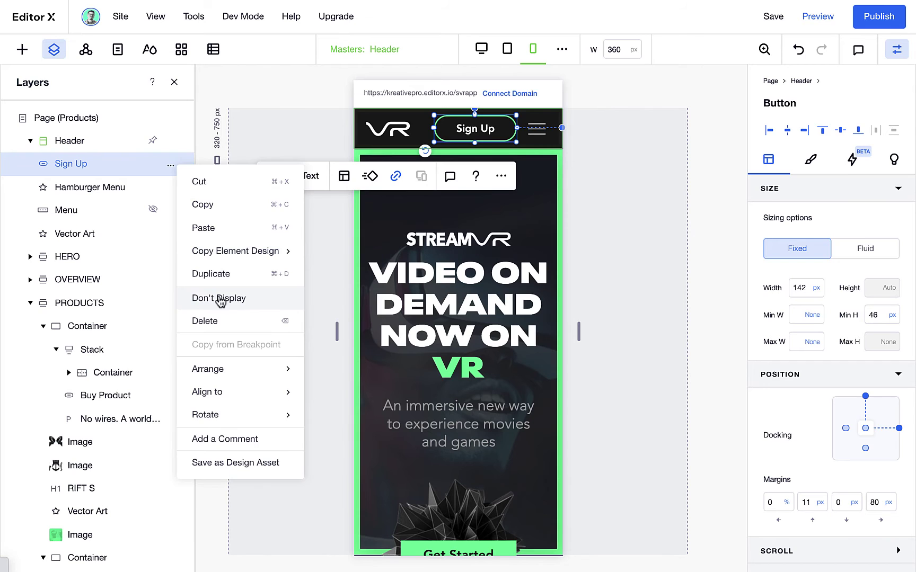
{"action": "left_click", "coordinate": [491, 134]}
{"action": "key", "text": "Delete"}
Preview the phone layout, open and close the hamburger menu to check it, and return to editing
{"action": "key", "text": "super+shift+p"}
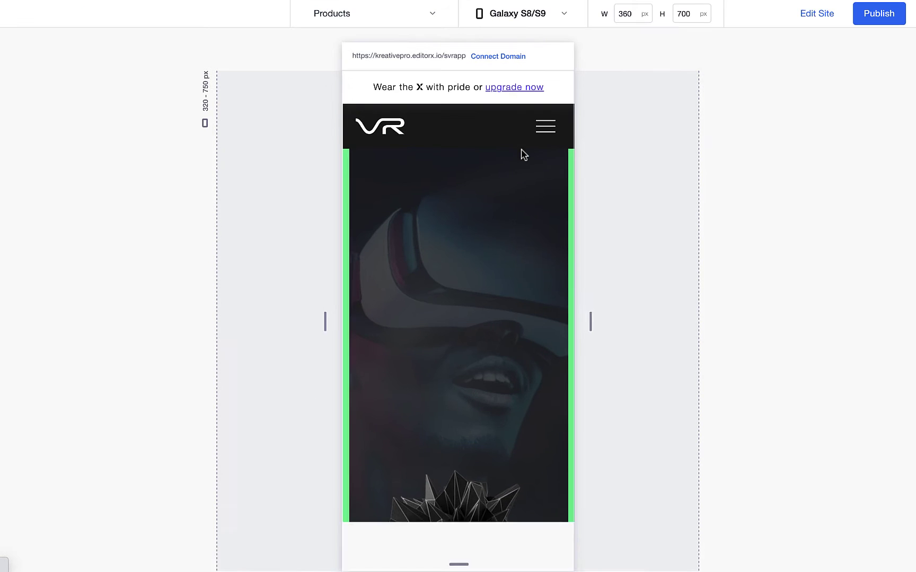
{"action": "left_click", "coordinate": [549, 135]}
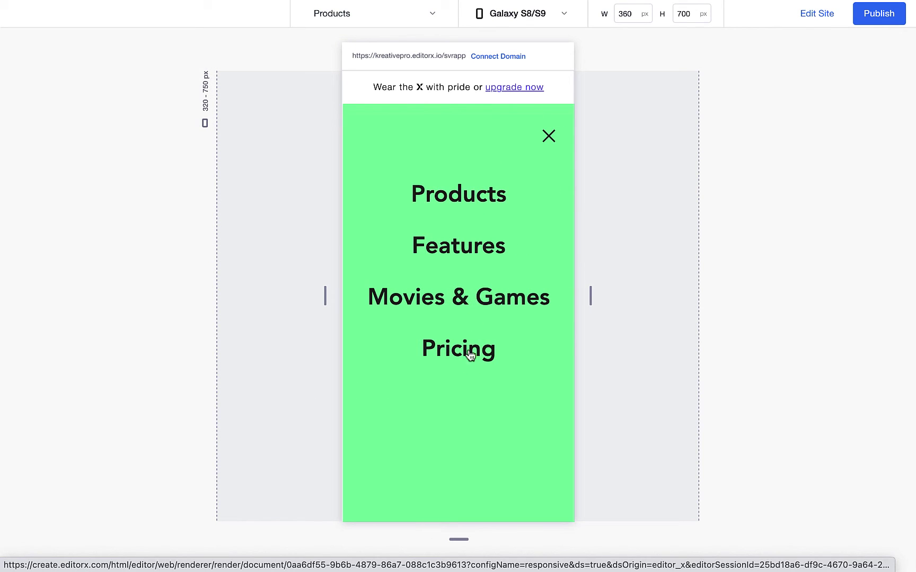
{"action": "left_click", "coordinate": [549, 139]}
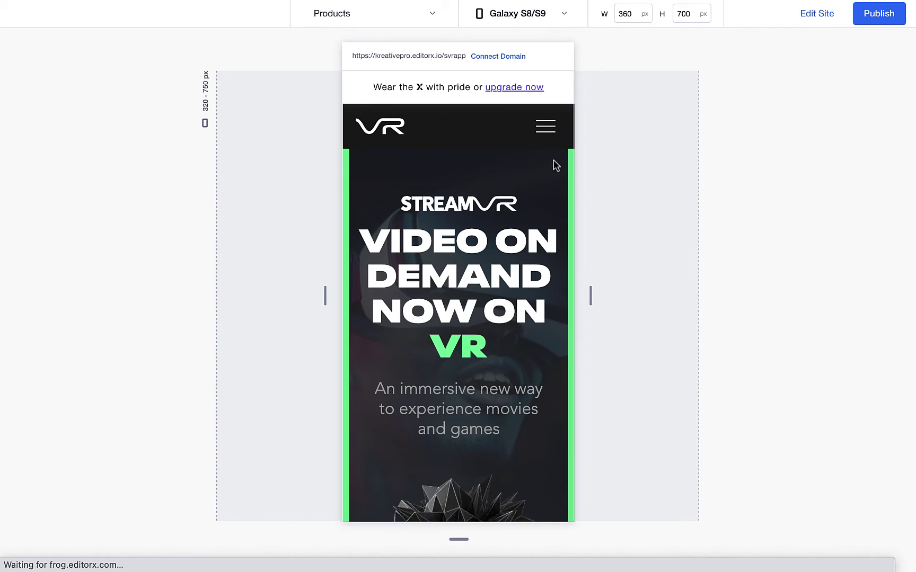
{"action": "left_click", "coordinate": [817, 15]}
Set the Get Started container's height to 400 px and its top margin to -400 px
{"action": "scroll", "coordinate": [497, 400], "scroll_direction": "down", "scroll_amount": 5}
{"action": "left_click", "coordinate": [458, 297]}
{"action": "left_click", "coordinate": [879, 288]}
{"action": "type", "text": "400"}
{"action": "scroll", "coordinate": [879, 318], "scroll_direction": "down", "scroll_amount": 2}
{"action": "left_click", "coordinate": [810, 422]}
{"action": "type", "text": "-400"}
Reduce the OVERVIEW section's height to 1200 px and further to 1100 px
{"action": "left_click", "coordinate": [448, 285]}
{"action": "left_click", "coordinate": [801, 81]}
{"action": "left_click", "coordinate": [879, 285]}
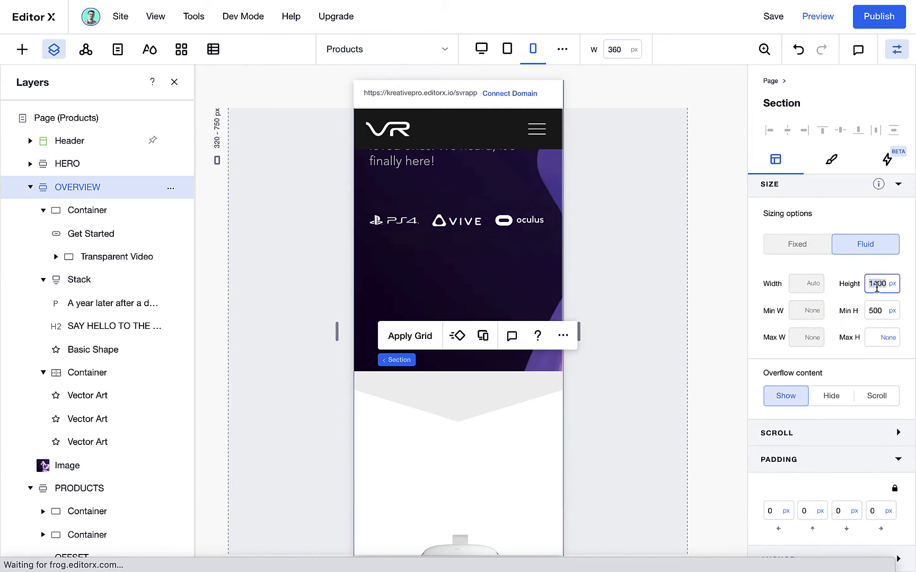
{"action": "type", "text": "1200"}
{"action": "left_click", "coordinate": [878, 287]}
{"action": "type", "text": "1100"}
Set the OVERVIEW section's height to 1200 px
{"action": "left_click", "coordinate": [435, 220]}
{"action": "scroll", "coordinate": [403, 220], "scroll_direction": "up", "scroll_amount": 2}
{"action": "scroll", "coordinate": [403, 219], "scroll_direction": "up", "scroll_amount": 3}
{"action": "left_click", "coordinate": [404, 220]}
{"action": "left_click", "coordinate": [879, 285]}
{"action": "type", "text": "1200"}
{"action": "key", "text": "Return"}
Stretch both background photos in the QUEST container across the phone width, using fluid sizing at 100% width
{"action": "scroll", "coordinate": [499, 342], "scroll_direction": "down", "scroll_amount": 15}
{"action": "left_click", "coordinate": [460, 357]}
{"action": "left_click_drag", "start_coordinate": [325, 352], "coordinate": [353, 353]}
{"action": "left_click_drag", "start_coordinate": [487, 353], "coordinate": [564, 356]}
{"action": "left_click", "coordinate": [865, 244]}
{"action": "left_click", "coordinate": [802, 284]}
{"action": "type", "text": "100"}
{"action": "left_click_drag", "start_coordinate": [458, 274], "coordinate": [458, 289]}
{"action": "scroll", "coordinate": [438, 240], "scroll_direction": "up", "scroll_amount": 5}
{"action": "left_click", "coordinate": [438, 240]}
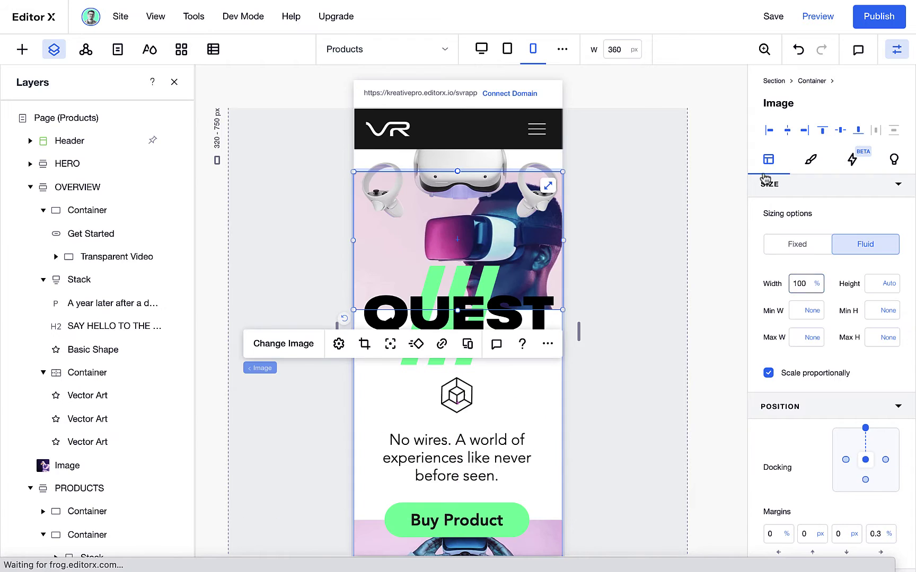
{"action": "left_click", "coordinate": [518, 376]}
{"action": "scroll", "coordinate": [493, 291], "scroll_direction": "down", "scroll_amount": 10}
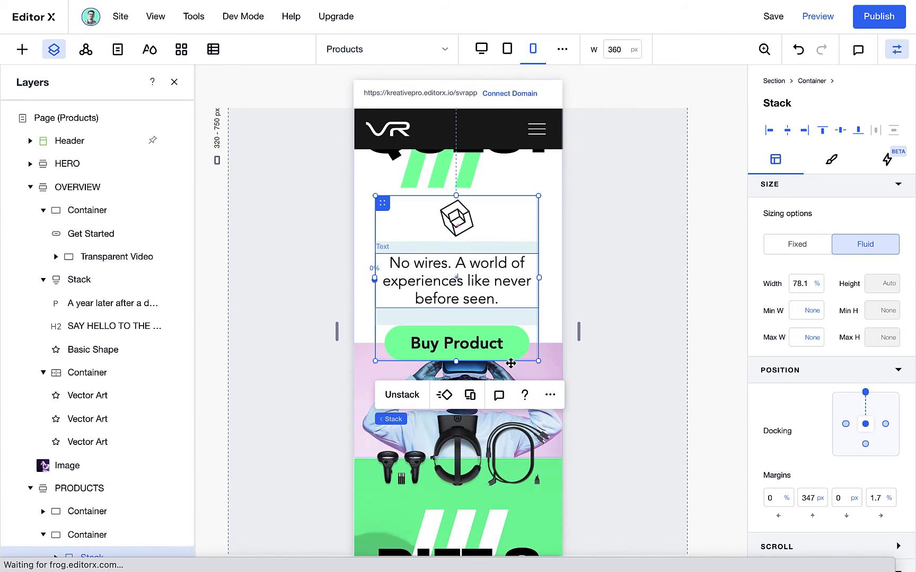
{"action": "scroll", "coordinate": [504, 359], "scroll_direction": "down", "scroll_amount": 2}
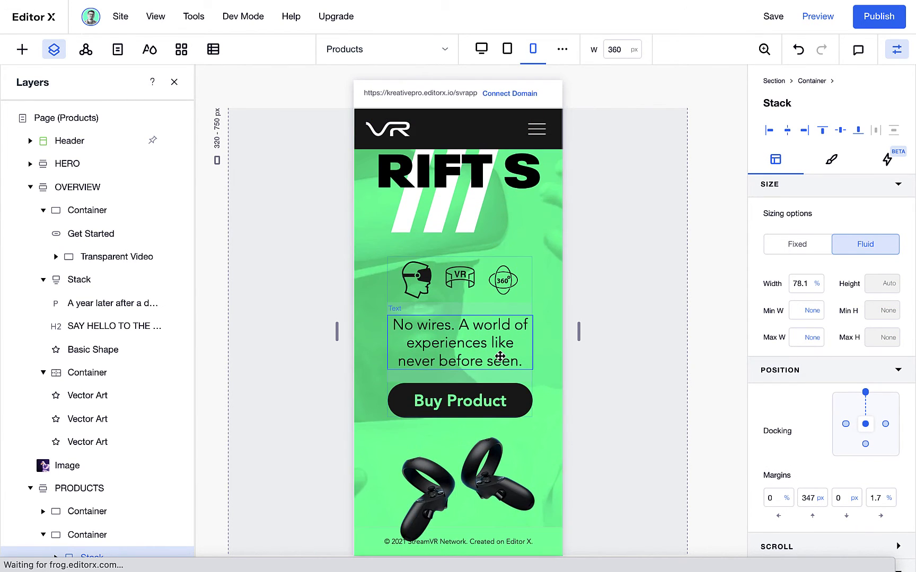
{"action": "scroll", "coordinate": [500, 356], "scroll_direction": "up", "scroll_amount": 5}
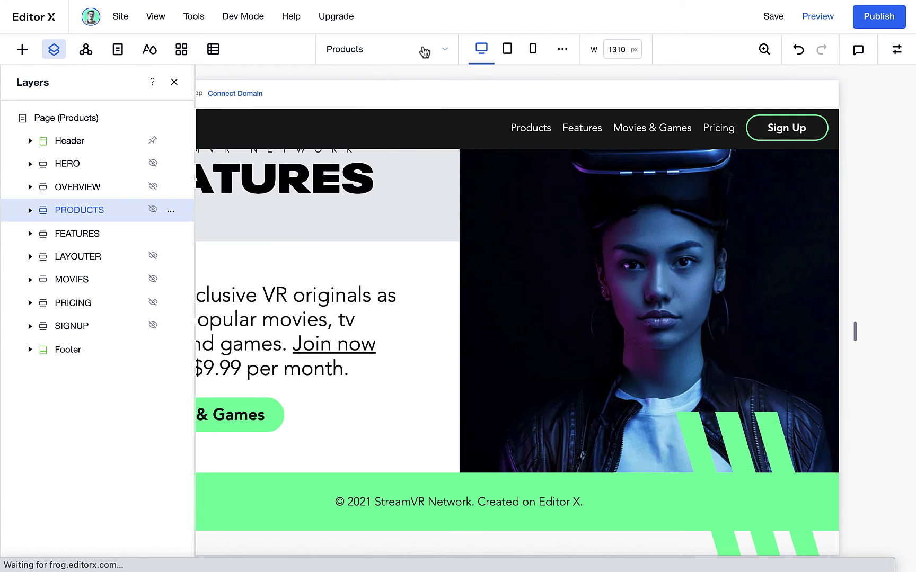
On the tablet layout, give the FEATURES heading a fluid text size ranging from 30 to 50
{"action": "left_click", "coordinate": [507, 49]}
{"action": "scroll", "coordinate": [235, 259], "scroll_direction": "up", "scroll_amount": 1}
{"action": "left_click", "coordinate": [435, 280]}
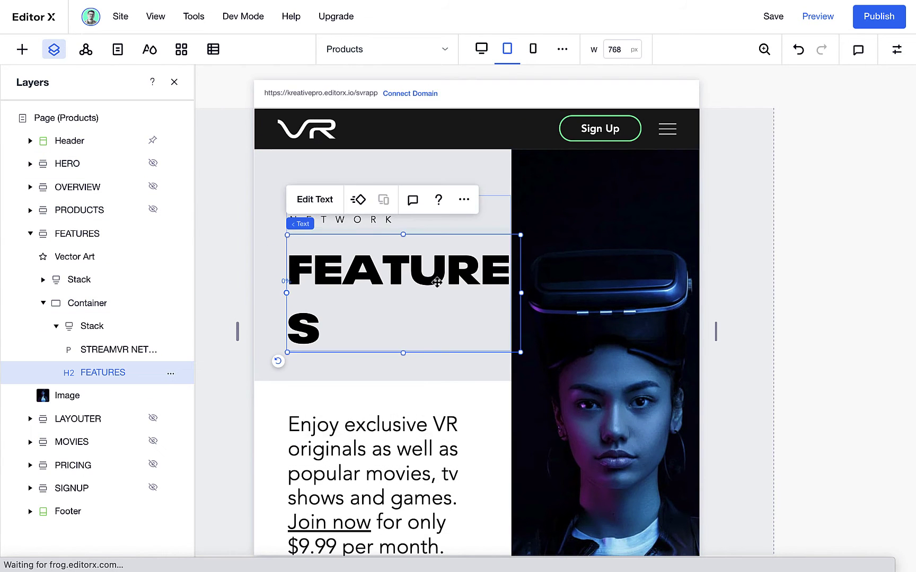
{"action": "left_click", "coordinate": [316, 200]}
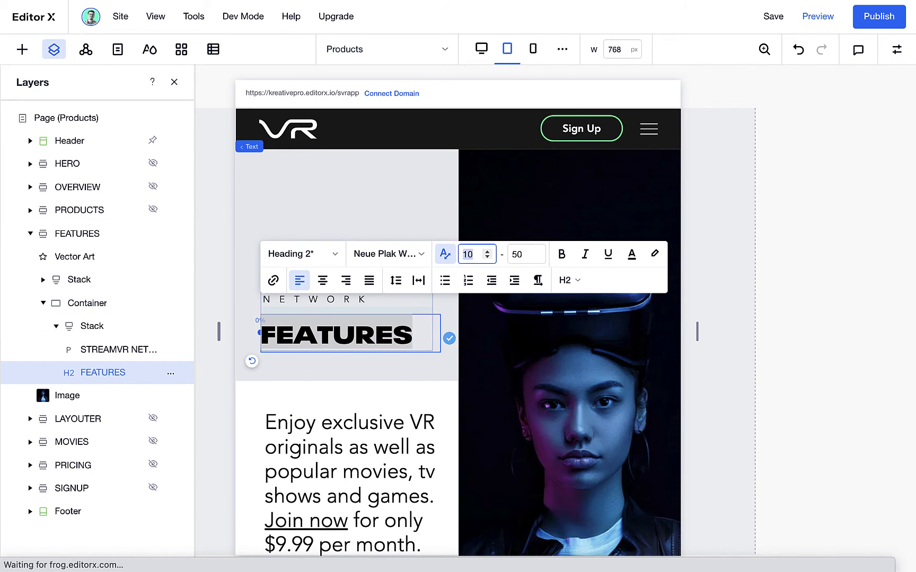
{"action": "type", "text": "50"}
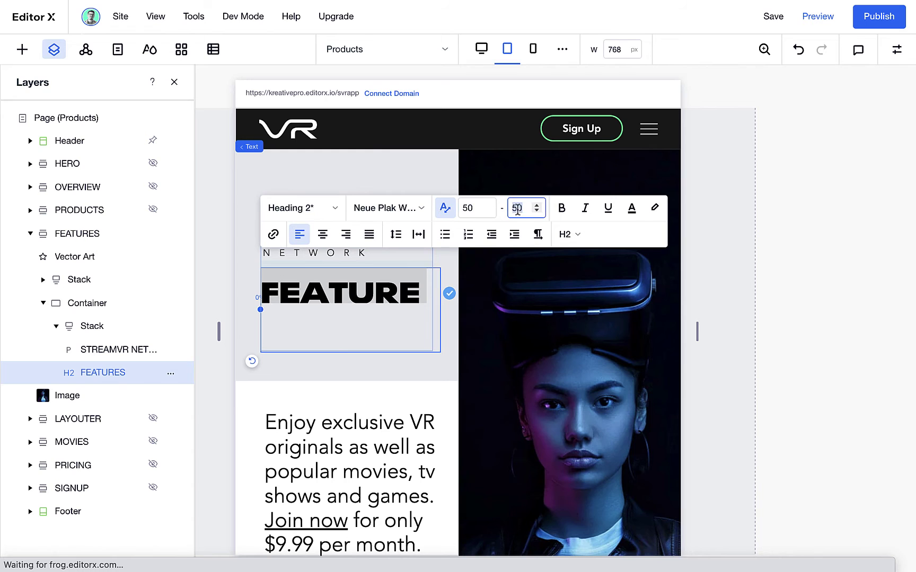
{"action": "type", "text": "3"}
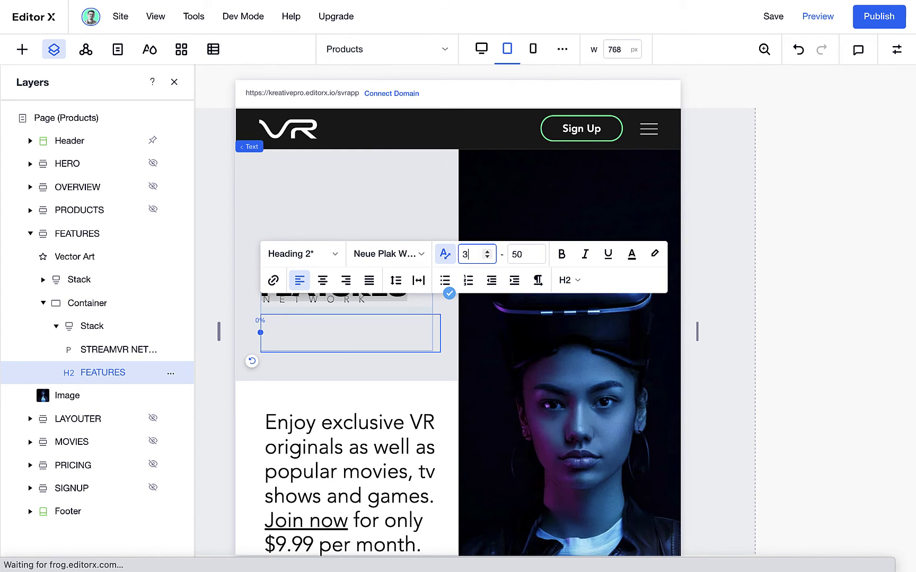
{"action": "type", "text": "0"}
{"action": "left_click", "coordinate": [374, 367]}
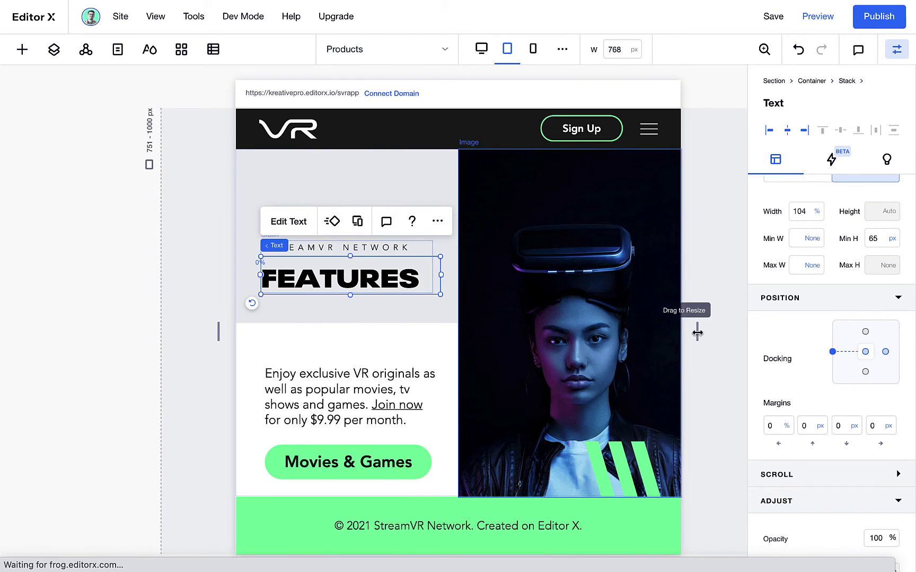
On the phone layout, move the FEATURES heading up to a top margin of -25 px and compare the tablet and phone layouts
{"action": "mouse_move", "coordinate": [697, 333]}
{"action": "left_mouse_down"}
{"action": "mouse_move", "coordinate": [744, 327]}
{"action": "mouse_move", "coordinate": [666, 334]}
{"action": "mouse_move", "coordinate": [579, 360]}
{"action": "mouse_move", "coordinate": [673, 353]}
{"action": "mouse_move", "coordinate": [537, 353]}
{"action": "mouse_move", "coordinate": [682, 351]}
{"action": "mouse_move", "coordinate": [575, 343]}
{"action": "mouse_move", "coordinate": [613, 349]}
{"action": "mouse_move", "coordinate": [691, 333]}
{"action": "left_mouse_up"}
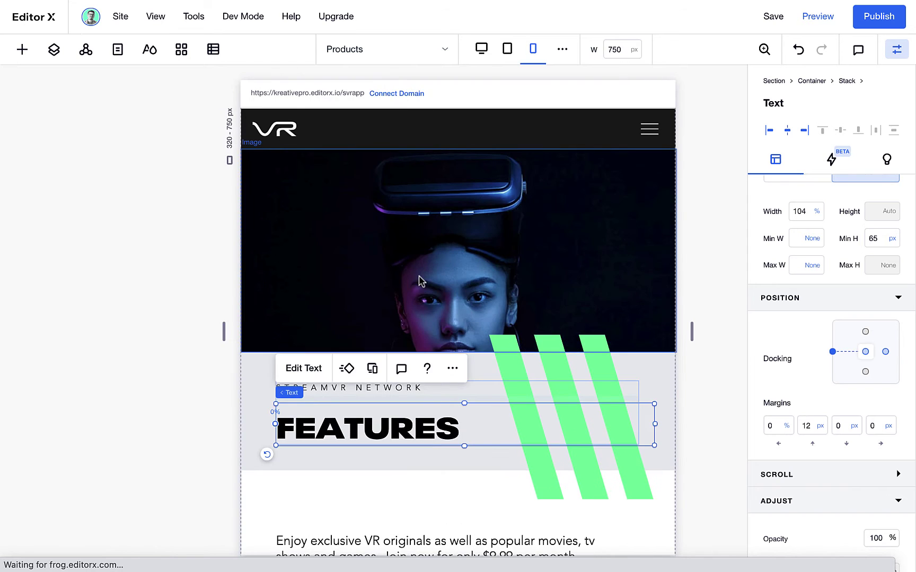
{"action": "double_click", "coordinate": [371, 428]}
{"action": "left_click_drag", "start_coordinate": [424, 431], "coordinate": [424, 411]}
{"action": "left_click_drag", "start_coordinate": [691, 332], "coordinate": [669, 331]}
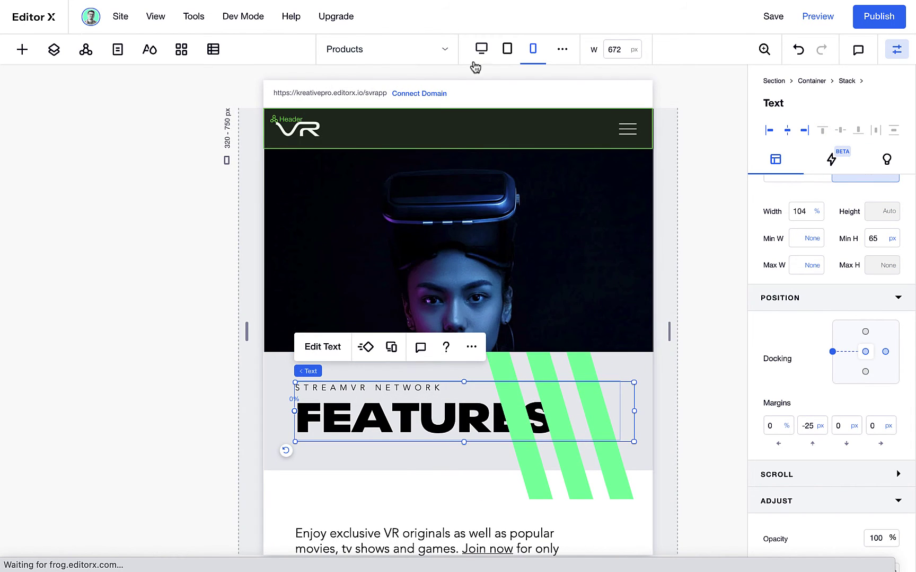
{"action": "left_click", "coordinate": [507, 50]}
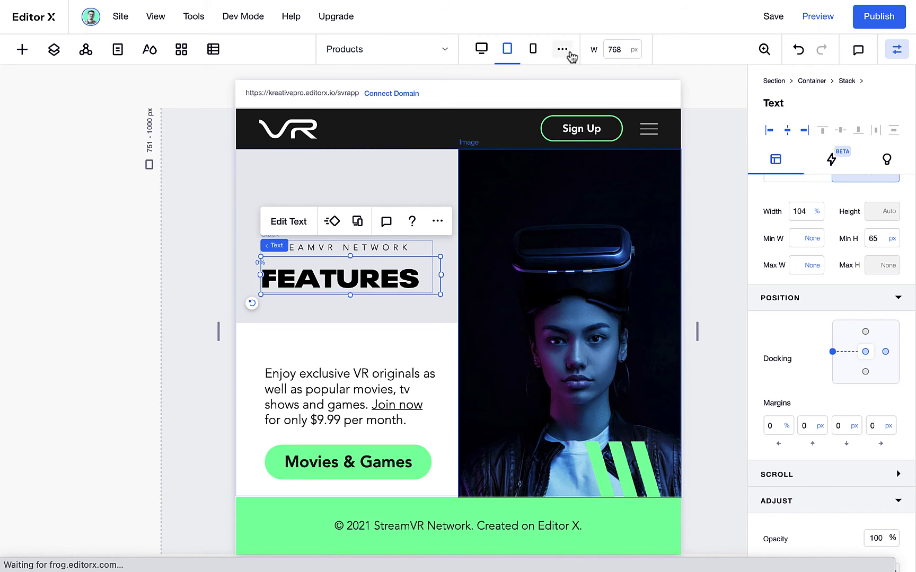
{"action": "mouse_move", "coordinate": [581, 5]}
{"action": "left_click", "coordinate": [534, 53]}
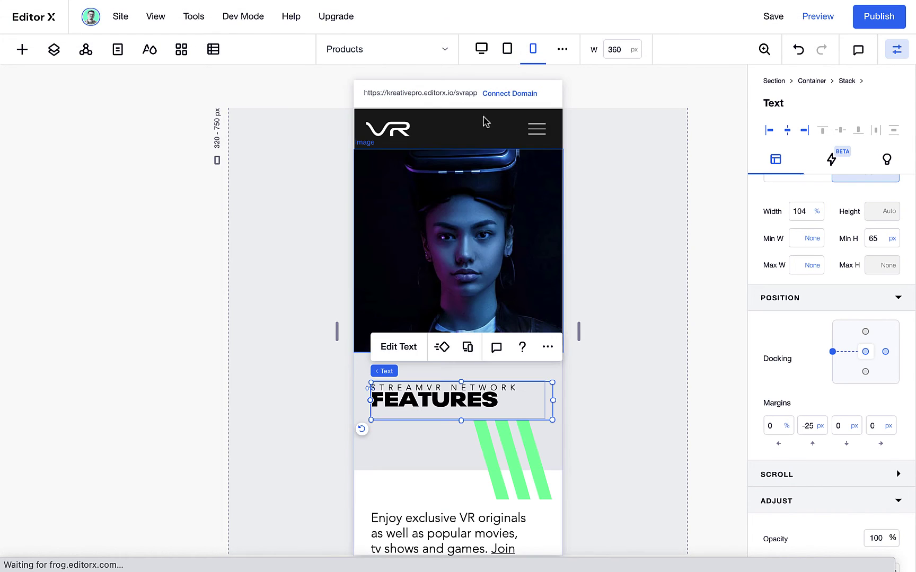
Delete the top 350 px minimum-height row from the Features section's phone grid
{"action": "left_click", "coordinate": [425, 437]}
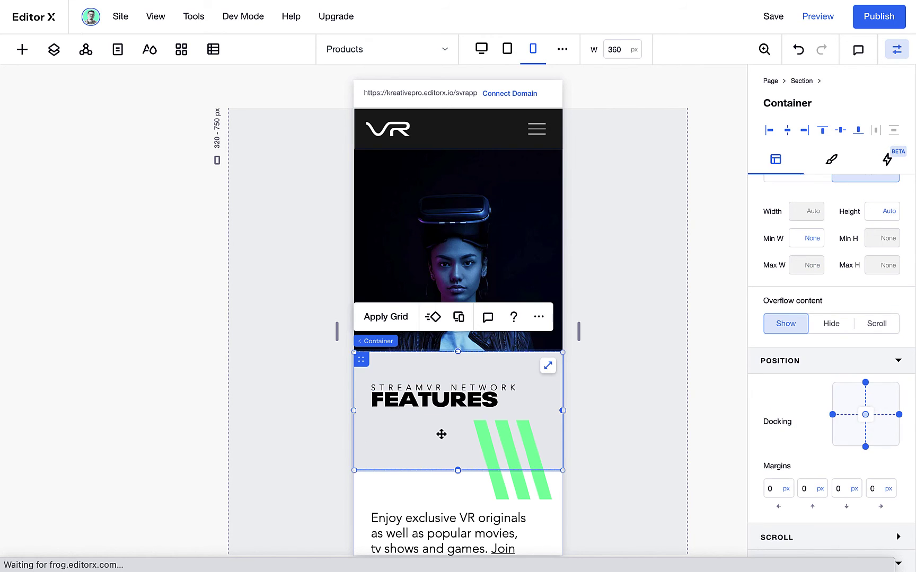
{"action": "left_click", "coordinate": [448, 223]}
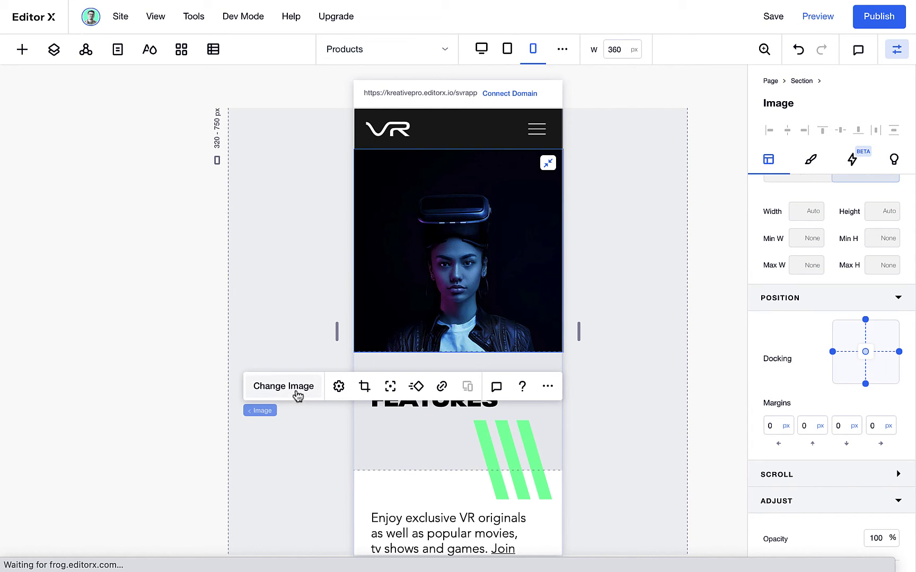
{"action": "left_click", "coordinate": [259, 413]}
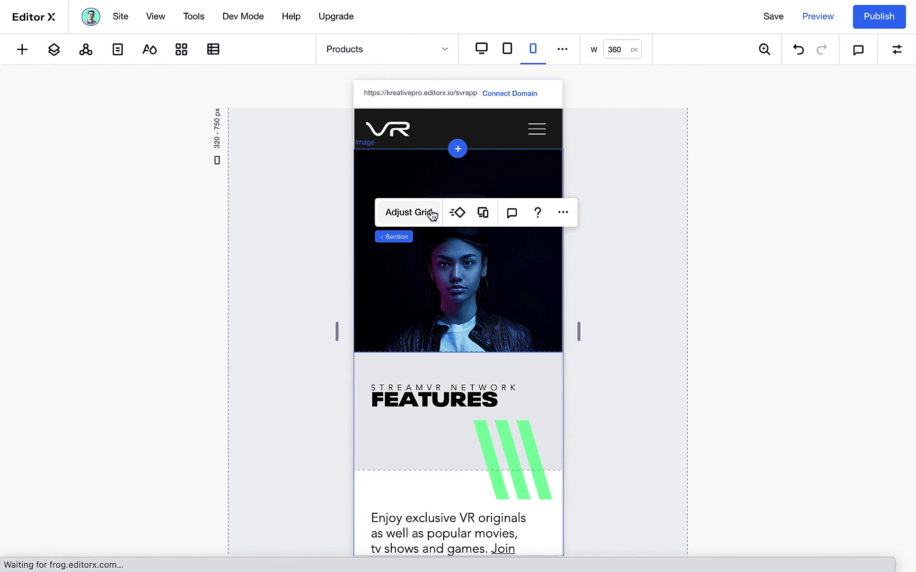
{"action": "left_click", "coordinate": [432, 214]}
{"action": "left_click", "coordinate": [427, 347]}
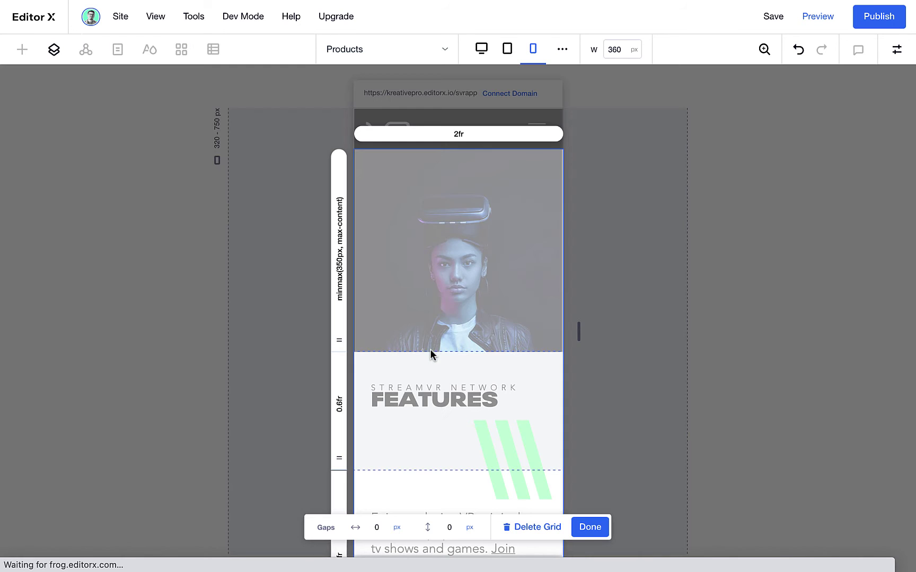
{"action": "left_click", "coordinate": [339, 274]}
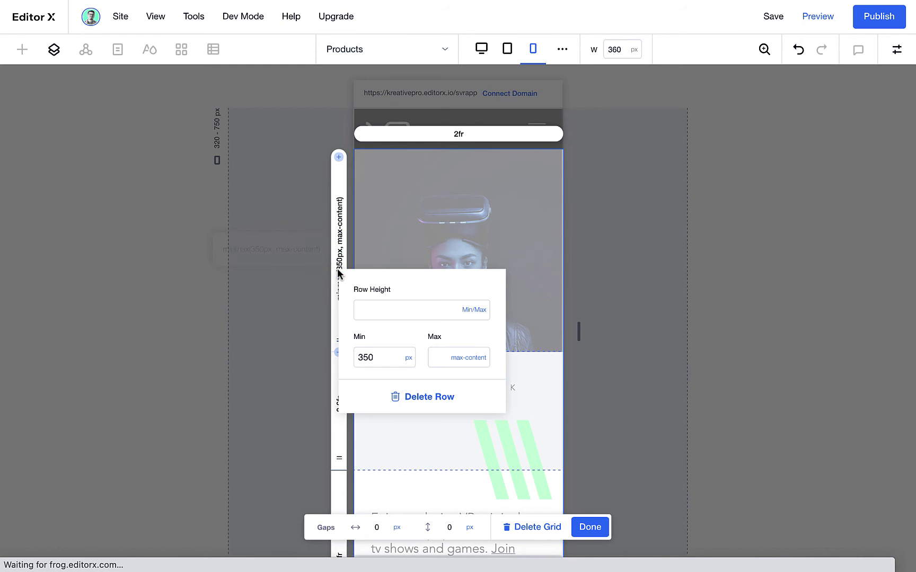
{"action": "left_click", "coordinate": [416, 403]}
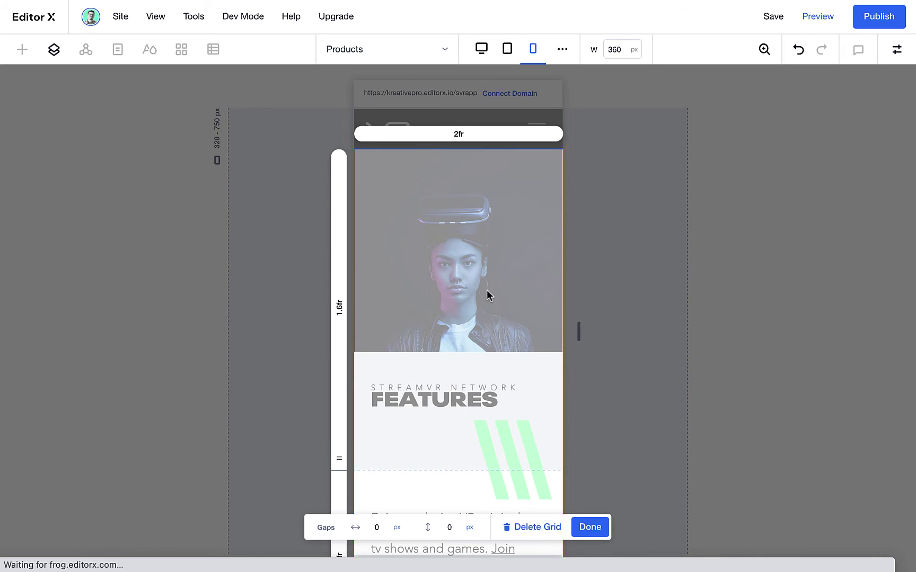
{"action": "scroll", "coordinate": [438, 425], "scroll_direction": "down", "scroll_amount": 3}
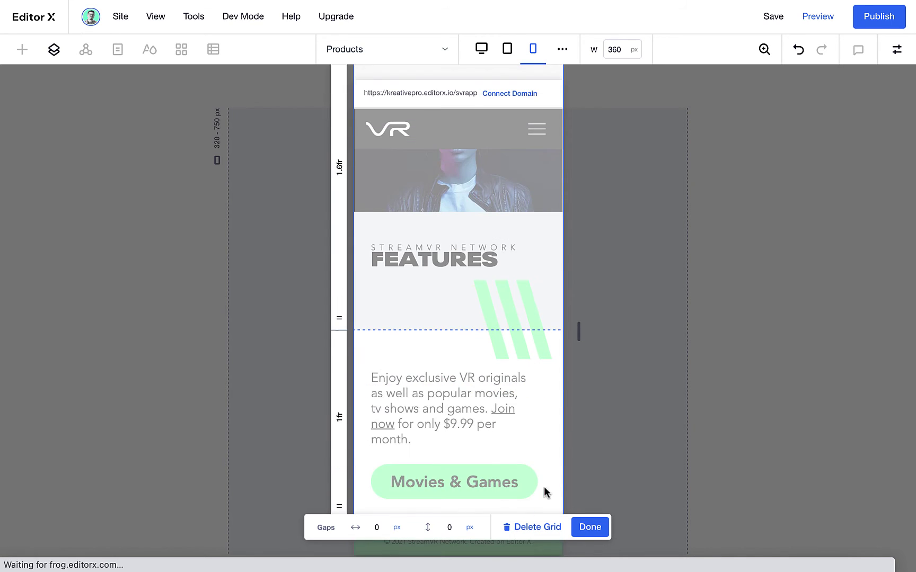
{"action": "left_click", "coordinate": [590, 527]}
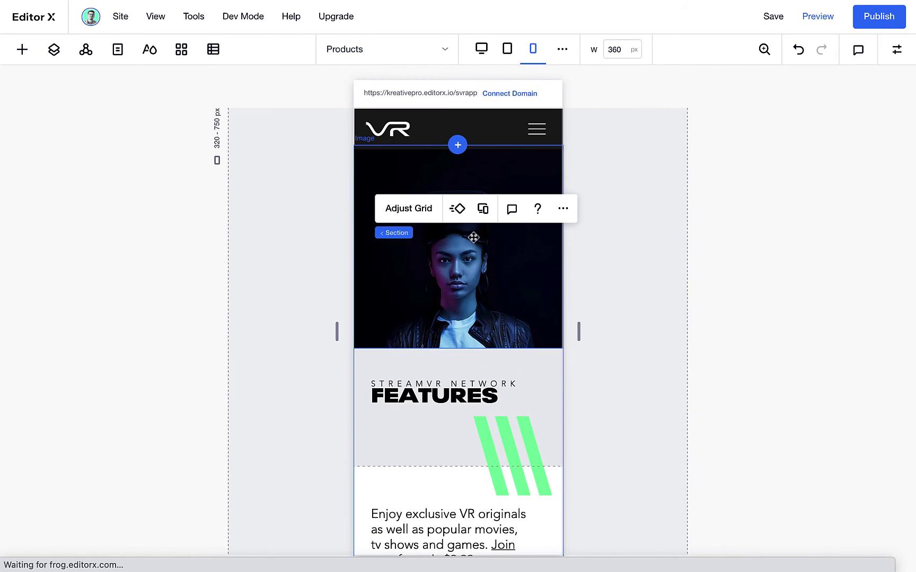
Check which grid columns and rows the Features photo occupies on the phone layout
{"action": "left_click", "coordinate": [512, 52]}
{"action": "left_click", "coordinate": [533, 50]}
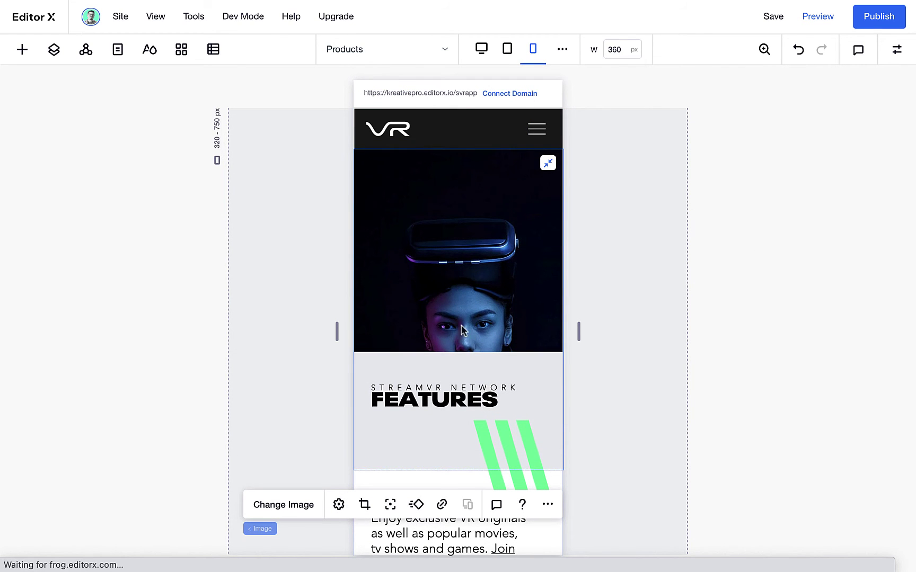
{"action": "left_click", "coordinate": [897, 50]}
{"action": "left_click", "coordinate": [847, 347]}
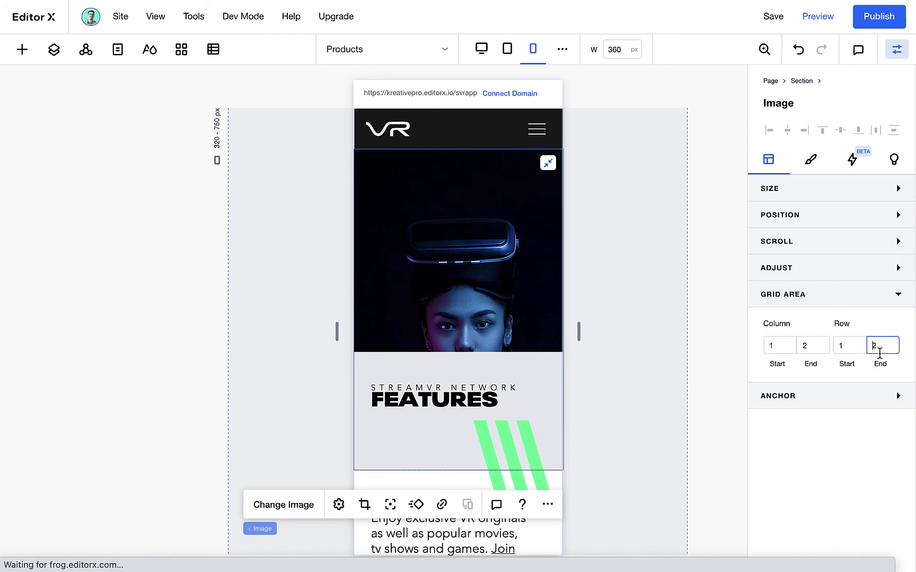
Make the background of the container behind the FEATURES heading fully transparent at 0% opacity
{"action": "left_click", "coordinate": [408, 362]}
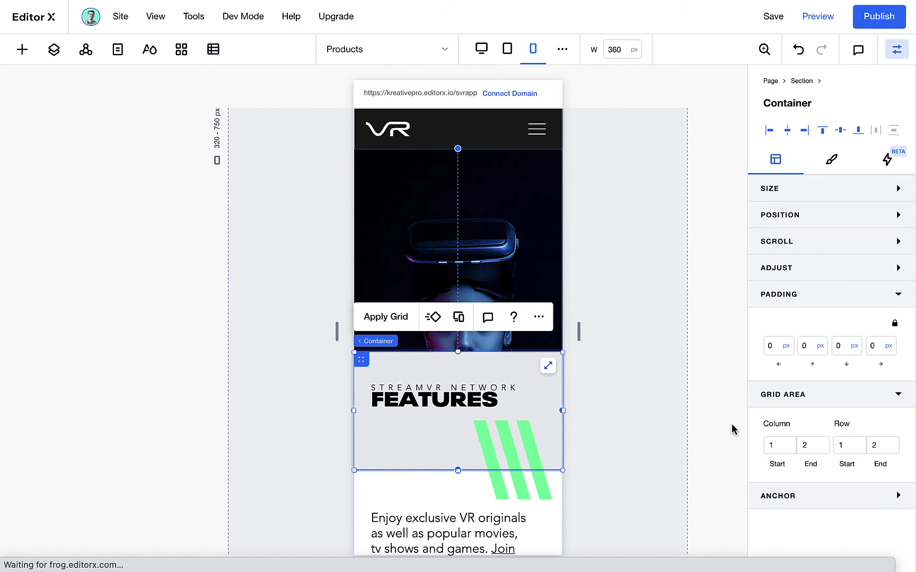
{"action": "left_click", "coordinate": [792, 297]}
{"action": "left_click", "coordinate": [795, 321]}
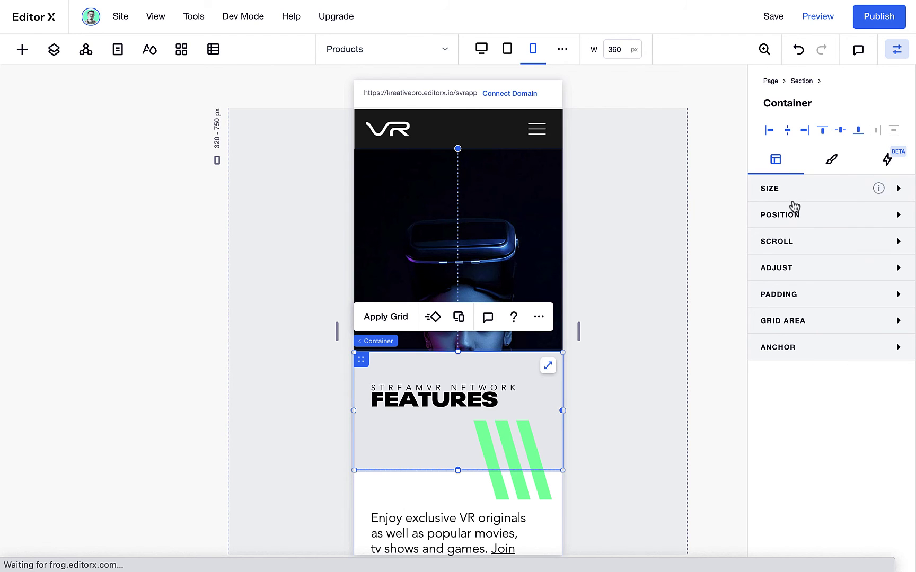
{"action": "left_click", "coordinate": [830, 159]}
{"action": "left_click_drag", "start_coordinate": [854, 246], "coordinate": [786, 258]}
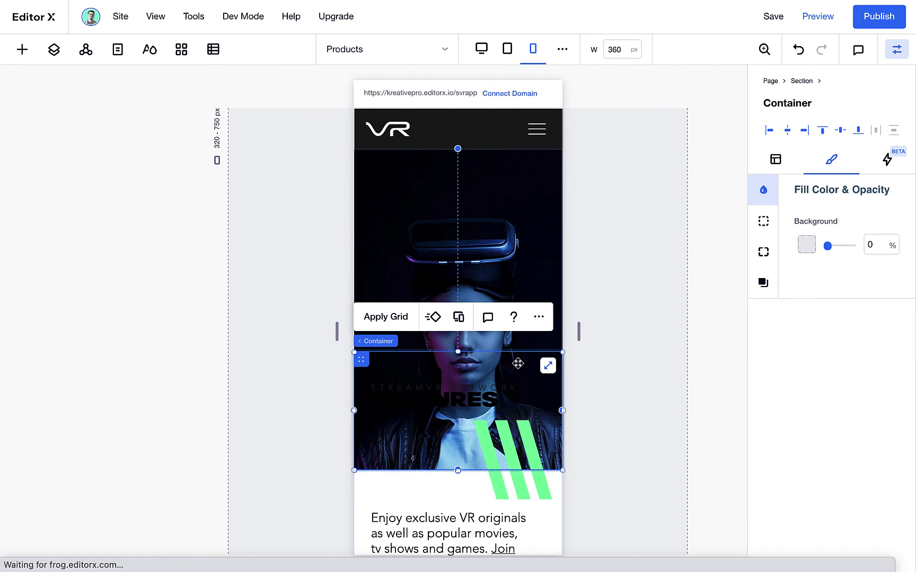
Colour the STREAMVR NETWORK line green and the FEATURES heading white, and shift their text stack slightly up and to the left
{"action": "left_click", "coordinate": [512, 388]}
{"action": "left_click", "coordinate": [399, 346]}
{"action": "left_click", "coordinate": [548, 320]}
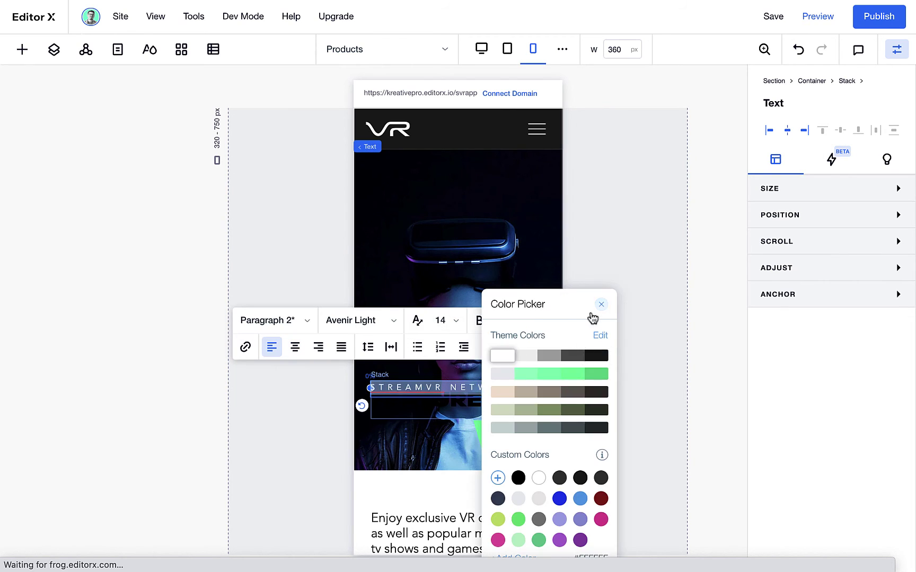
{"action": "key", "text": "ctrl+a"}
{"action": "left_click", "coordinate": [548, 321]}
{"action": "left_click", "coordinate": [595, 377]}
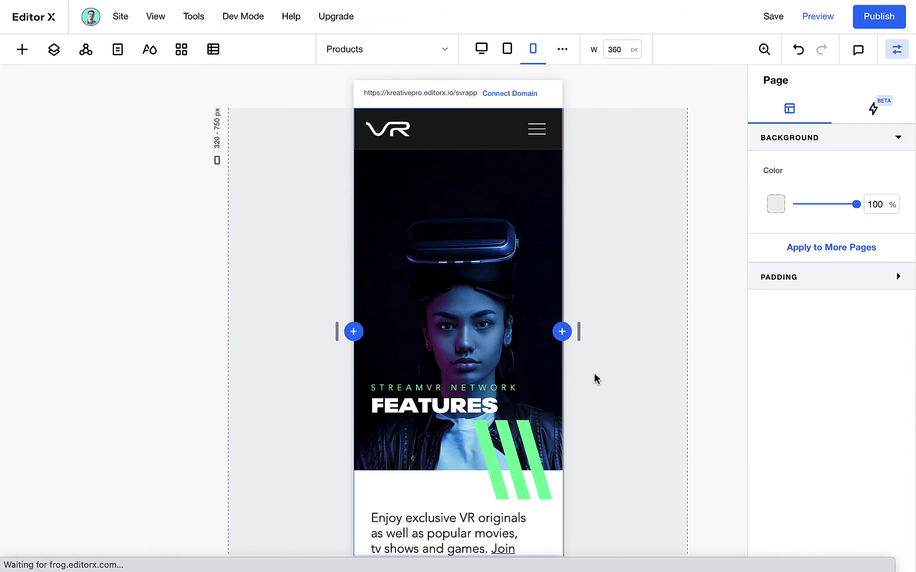
{"action": "left_click", "coordinate": [374, 377]}
{"action": "left_click", "coordinate": [365, 419]}
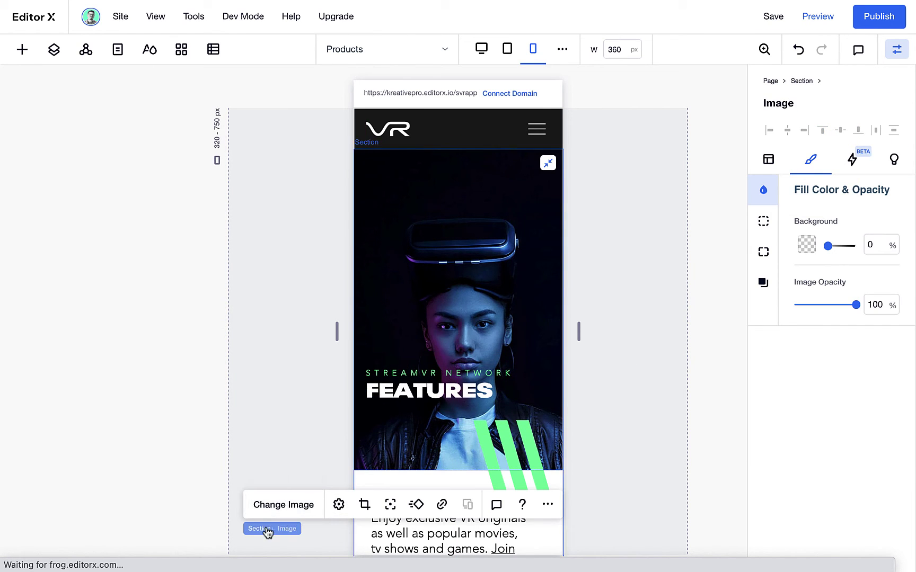
Set the height of the first row in the Features section's phone grid to 1 fr
{"action": "left_click", "coordinate": [260, 530]}
{"action": "left_click", "coordinate": [417, 266]}
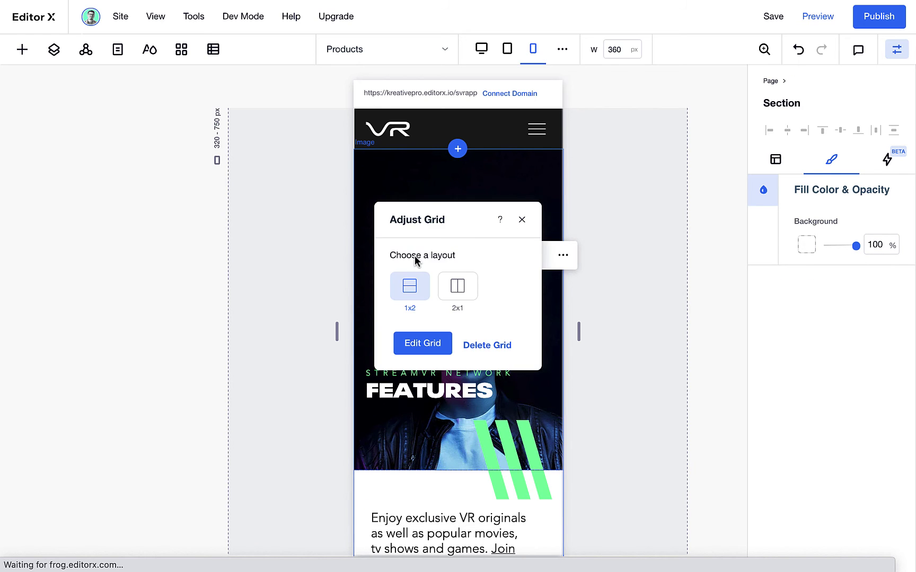
{"action": "left_click", "coordinate": [419, 343]}
{"action": "scroll", "coordinate": [395, 293], "scroll_direction": "down", "scroll_amount": 5}
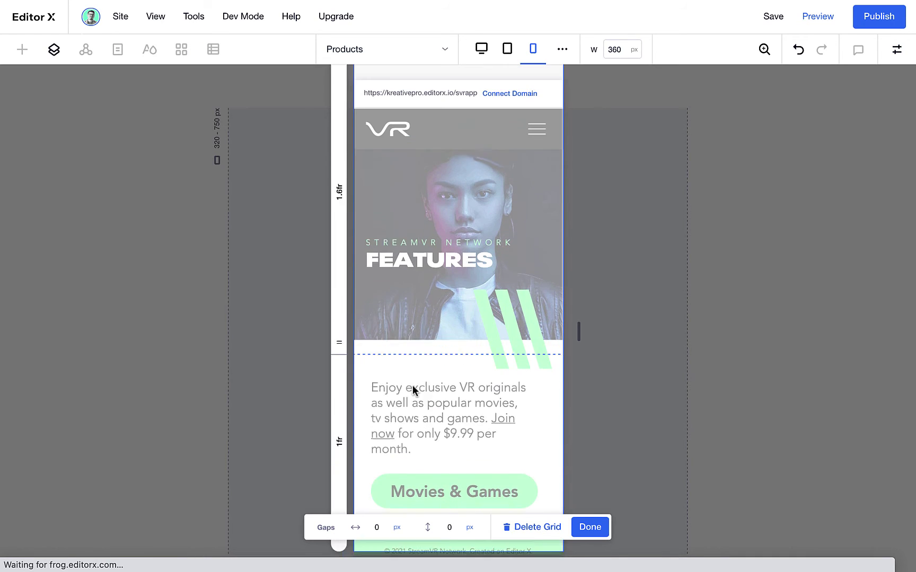
{"action": "scroll", "coordinate": [398, 277], "scroll_direction": "up", "scroll_amount": 2}
{"action": "left_click", "coordinate": [333, 235]}
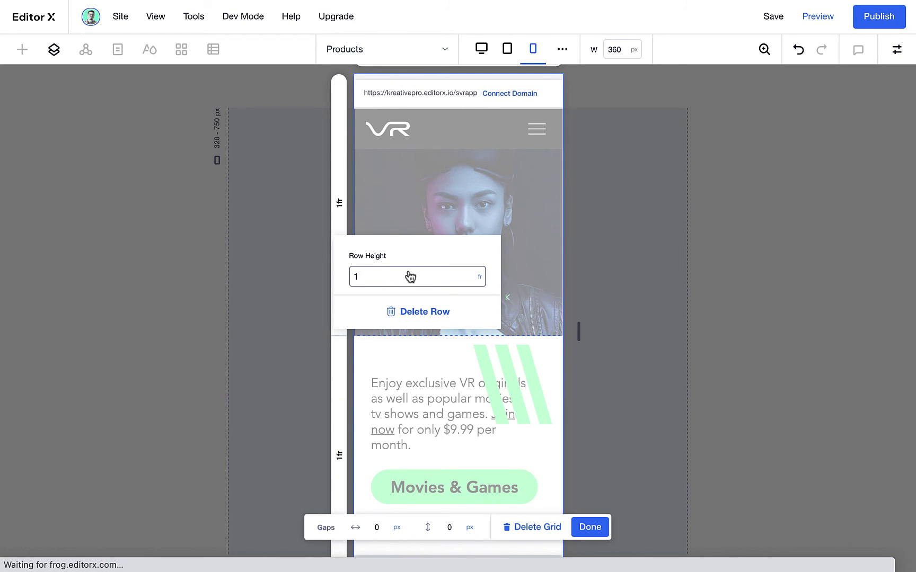
Move the heading text to the top of the Features photo and the green stripes to the middle of its lower edge
{"action": "left_click", "coordinate": [520, 343]}
{"action": "left_click_drag", "start_coordinate": [457, 290], "coordinate": [457, 159]}
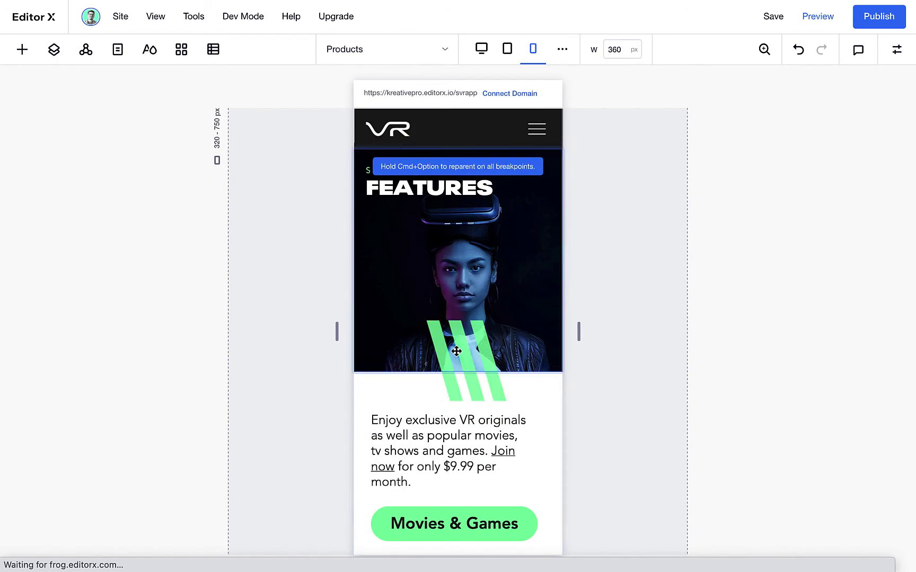
{"action": "left_click", "coordinate": [409, 324]}
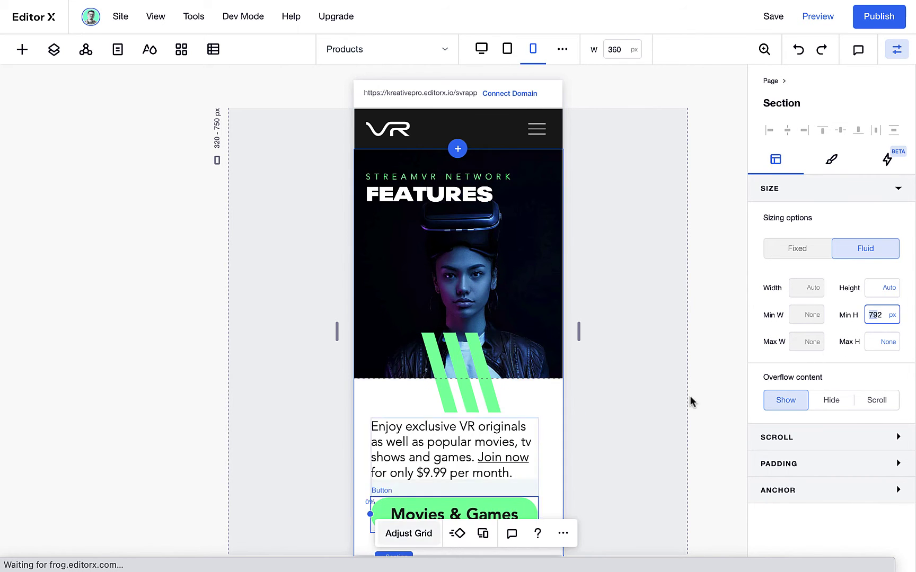
Shorten the Features section on the phone layout by reducing its minimum height, and preview the page
{"action": "left_click", "coordinate": [403, 405]}
{"action": "left_click", "coordinate": [411, 408]}
{"action": "left_click", "coordinate": [456, 297]}
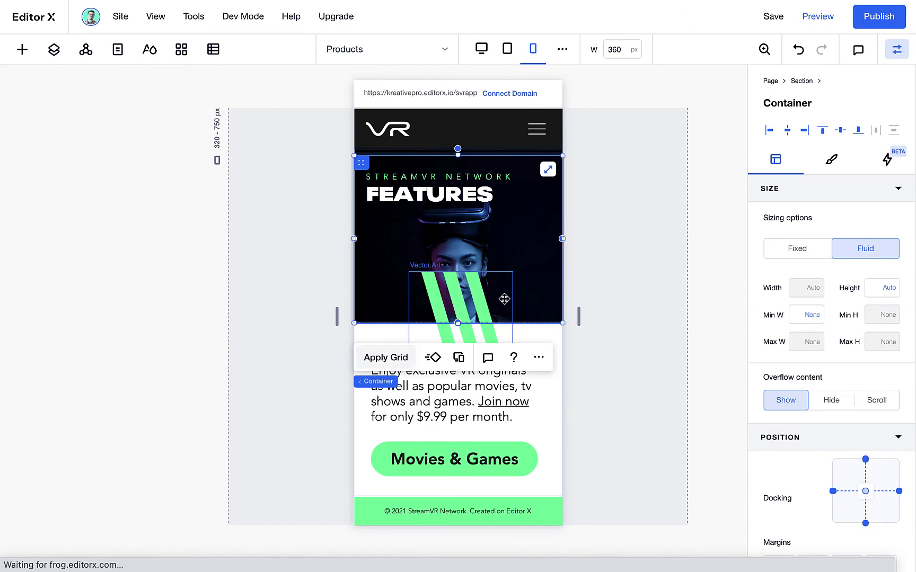
{"action": "left_click", "coordinate": [455, 239]}
{"action": "left_click", "coordinate": [348, 371]}
{"action": "left_click", "coordinate": [402, 369]}
{"action": "left_click", "coordinate": [456, 207]}
{"action": "left_click", "coordinate": [456, 225]}
{"action": "left_click", "coordinate": [842, 81]}
{"action": "left_click", "coordinate": [818, 16]}
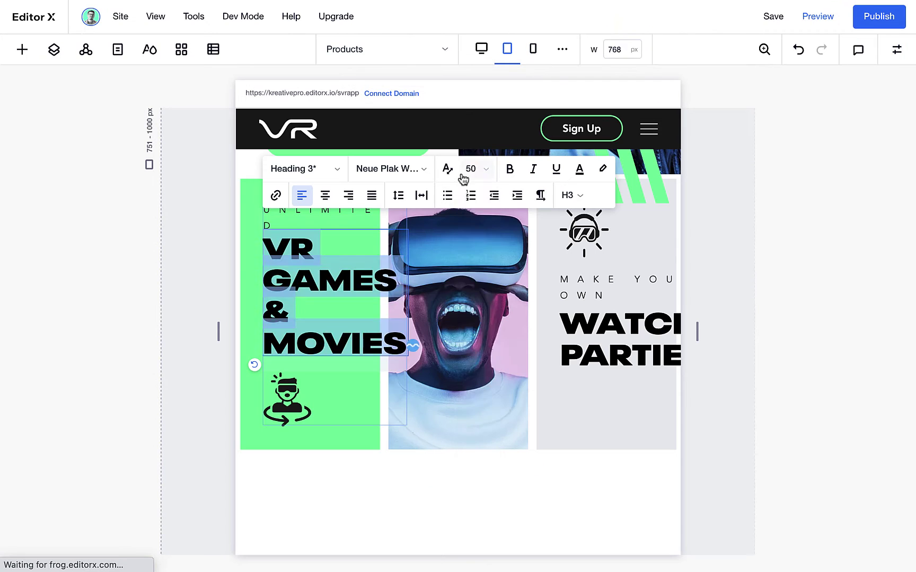
On the tablet layout, set the VR GAMES & MOVIES heading's font size to 30
{"action": "left_click", "coordinate": [475, 169]}
{"action": "key", "text": "Return"}
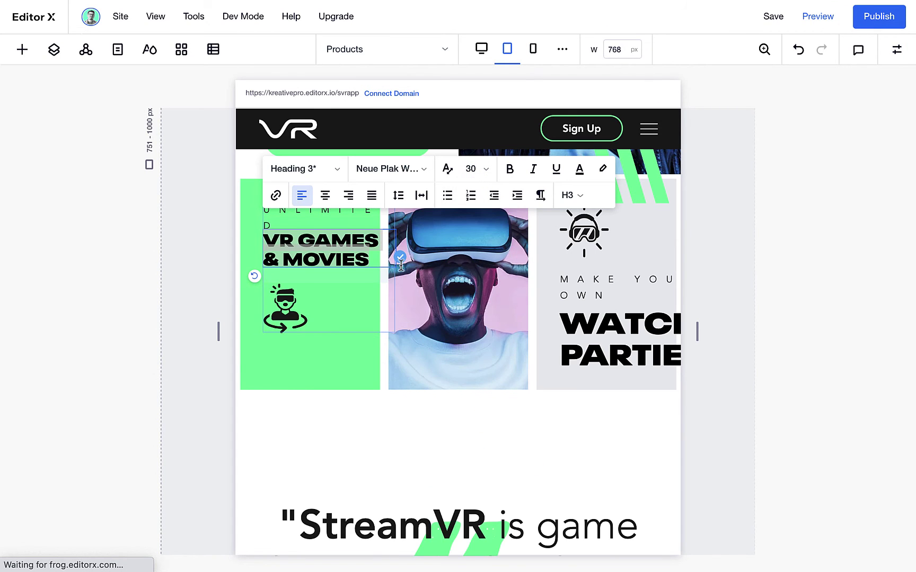
{"action": "left_click", "coordinate": [342, 275]}
Set the padding of the green VR GAMES & MOVIES layouter item to 20 px on all sides
{"action": "left_click", "coordinate": [279, 356]}
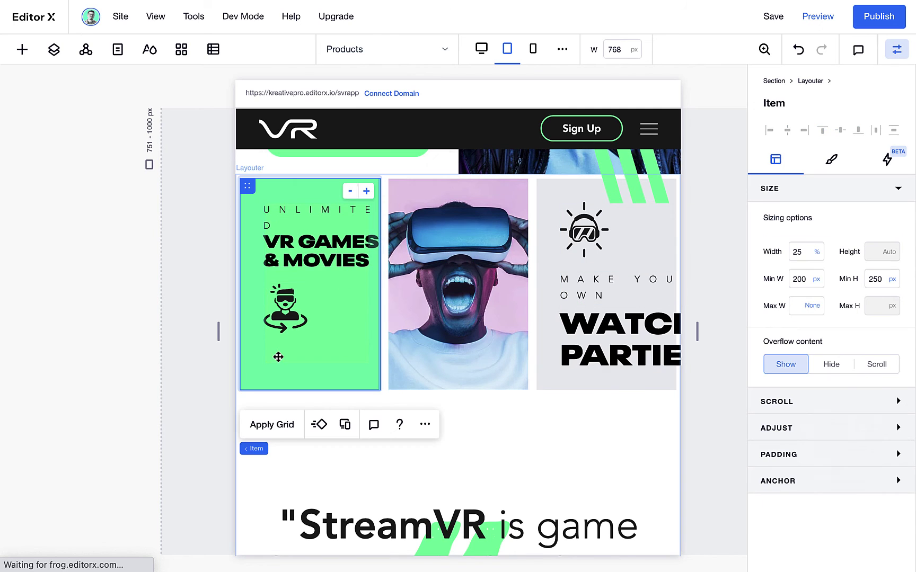
{"action": "left_click", "coordinate": [799, 454]}
{"action": "type", "text": "20"}
{"action": "key", "text": "Return"}
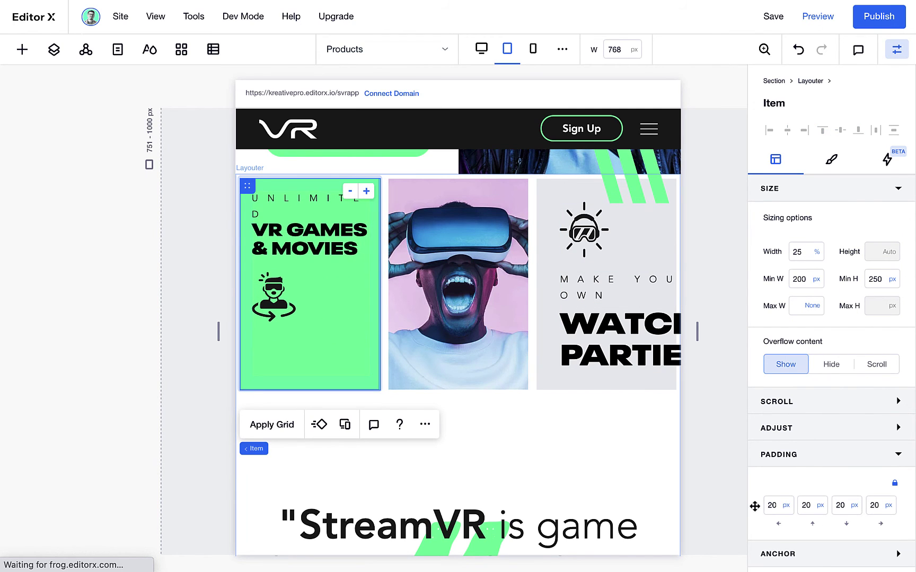
Reduce the font size of the UNLIMITED label in the green layouter item so that it fits on one line
{"action": "left_click", "coordinate": [286, 201]}
{"action": "double_click", "coordinate": [286, 199]}
{"action": "key", "text": "ctrl+z"}
{"action": "key", "text": "ctrl+z"}
{"action": "key", "text": "ctrl+z"}
{"action": "key", "text": "ctrl+z"}
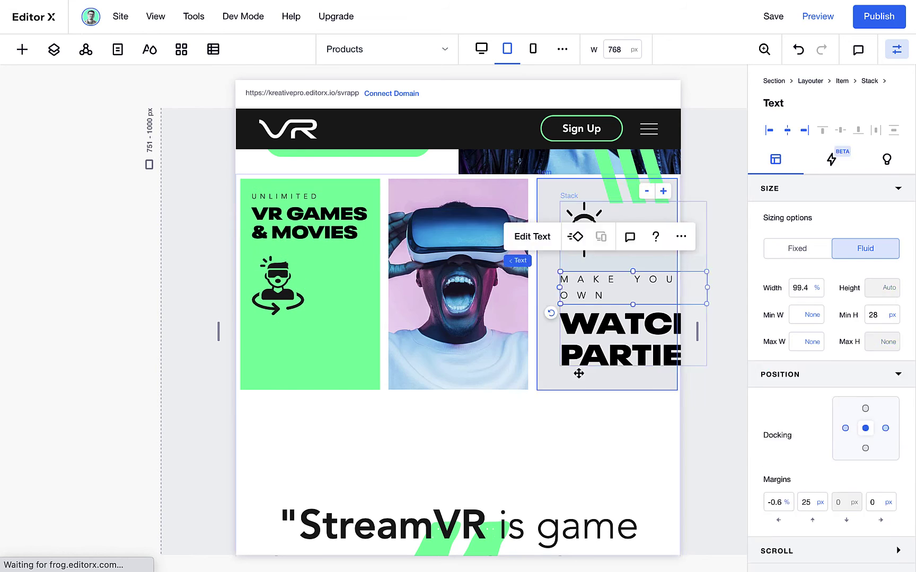
{"action": "mouse_move", "coordinate": [697, 331]}
{"action": "left_mouse_down"}
{"action": "mouse_move", "coordinate": [725, 332]}
{"action": "mouse_move", "coordinate": [692, 331]}
{"action": "left_mouse_up"}
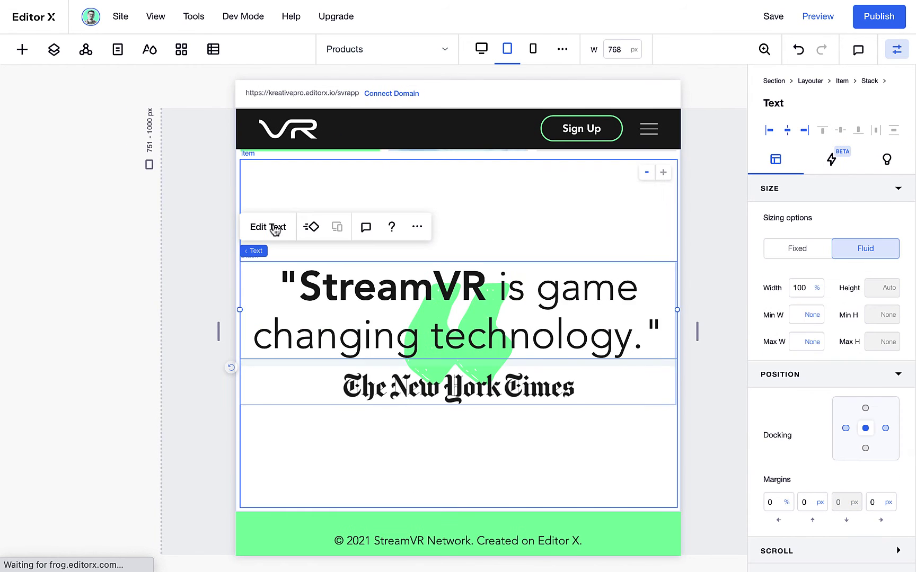
Make the StreamVR quote's font size on the tablet layout scale between 25 and 70
{"action": "left_click", "coordinate": [270, 227]}
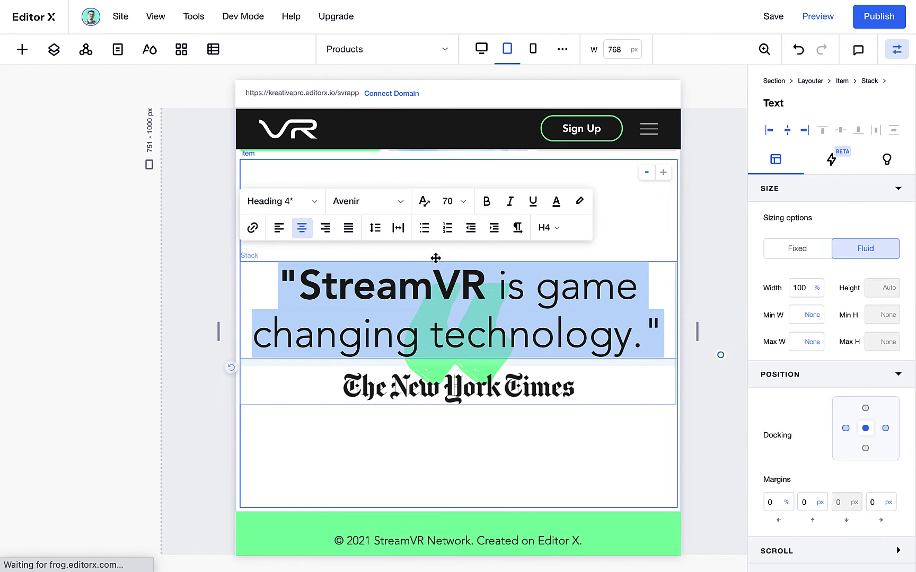
{"action": "left_click", "coordinate": [425, 200]}
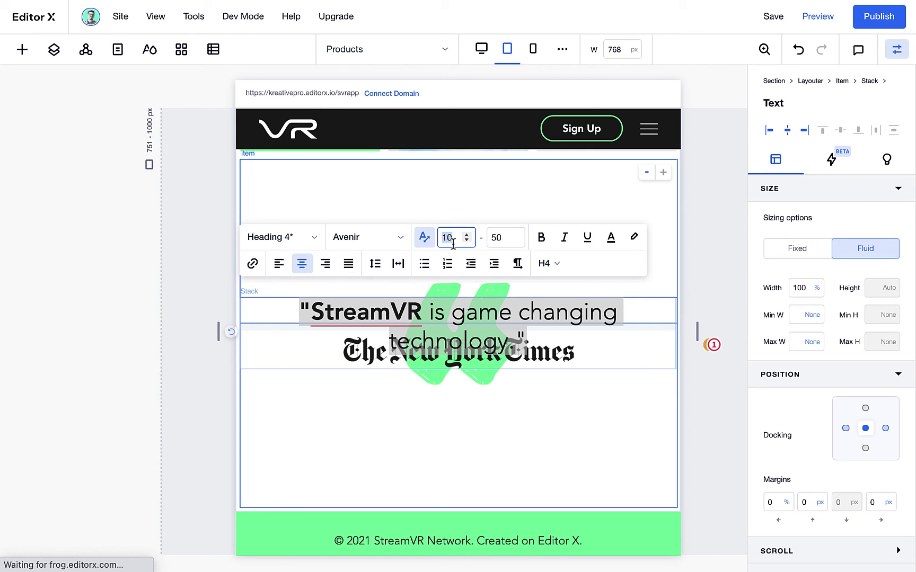
{"action": "type", "text": "24"}
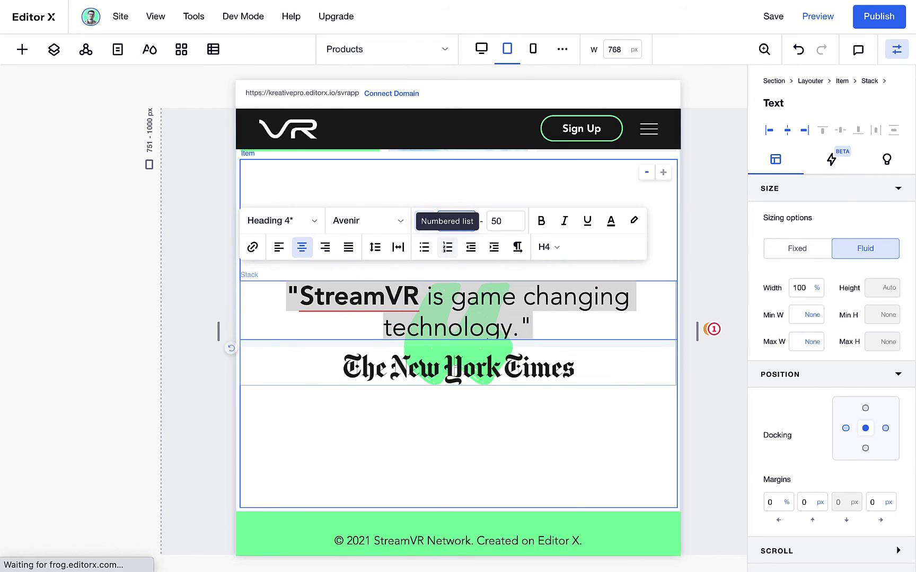
{"action": "type", "text": "70"}
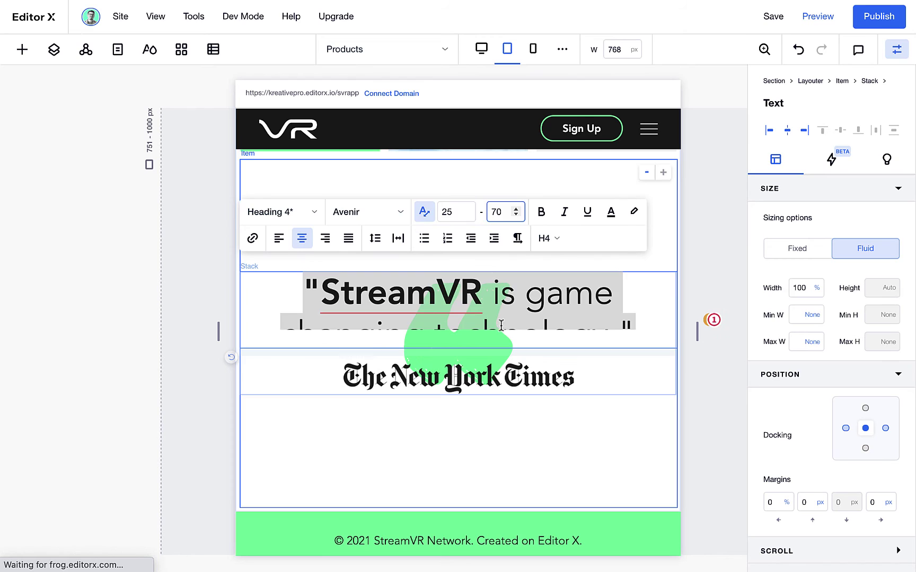
{"action": "left_click", "coordinate": [501, 324]}
{"action": "left_click", "coordinate": [564, 378]}
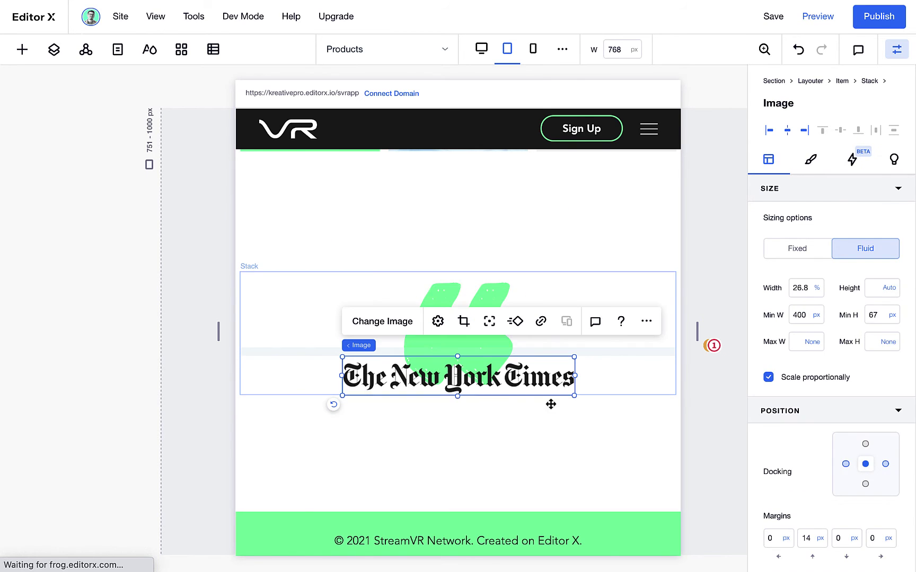
{"action": "left_click", "coordinate": [567, 416]}
{"action": "left_click", "coordinate": [563, 331]}
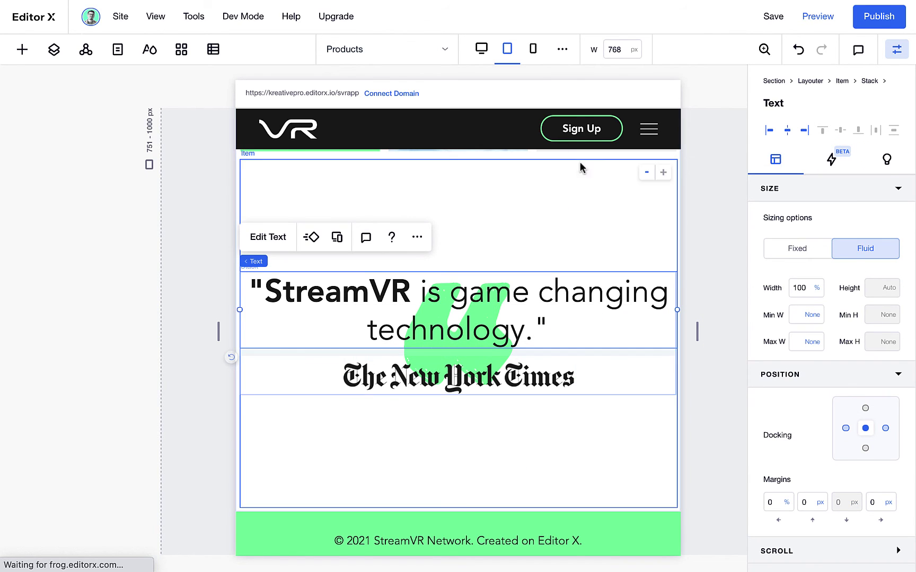
On the phone layout, shrink the New York Times logo and set the green quotation-mark shape's width to 40%
{"action": "left_click_drag", "start_coordinate": [701, 330], "coordinate": [625, 336]}
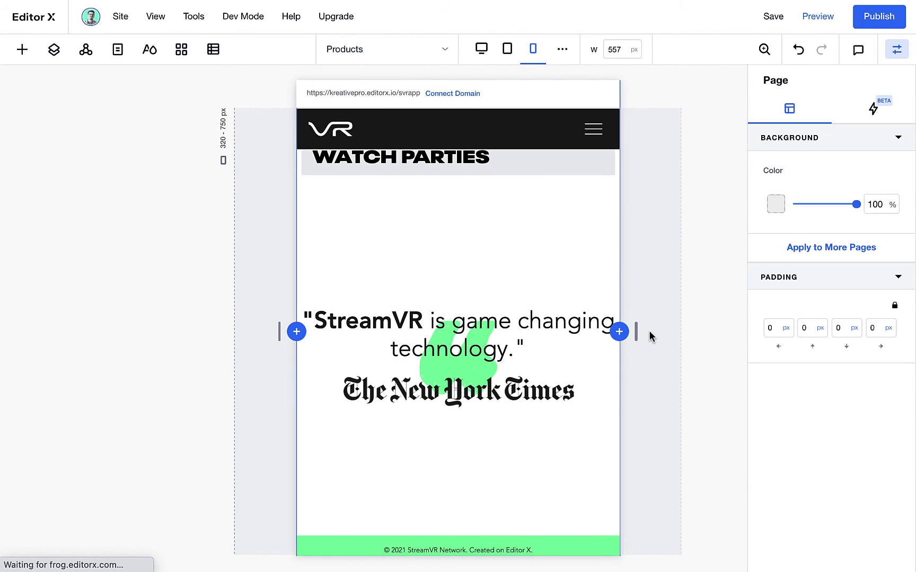
{"action": "left_click_drag", "start_coordinate": [636, 326], "coordinate": [682, 332]}
{"action": "left_click", "coordinate": [470, 482]}
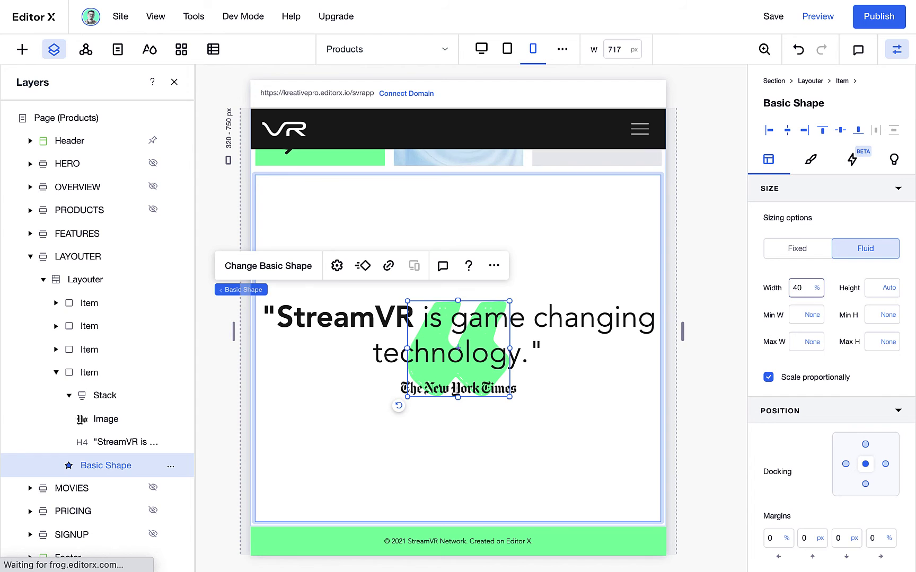
{"action": "key", "text": "Return"}
Copy the green quotation-mark shape's design and layout from the 320 - 750 breakpoint to the tablet layout
{"action": "left_click", "coordinate": [503, 51]}
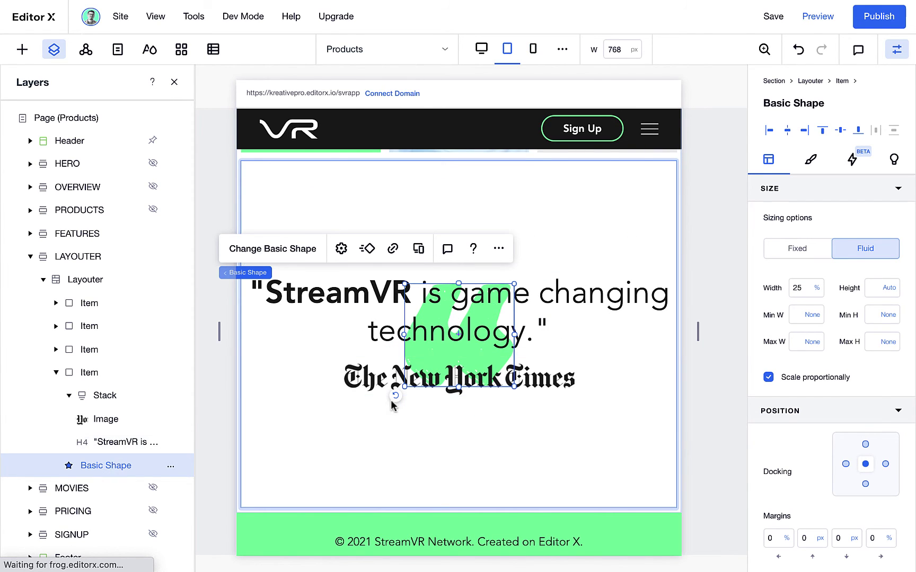
{"action": "left_click", "coordinate": [498, 248]}
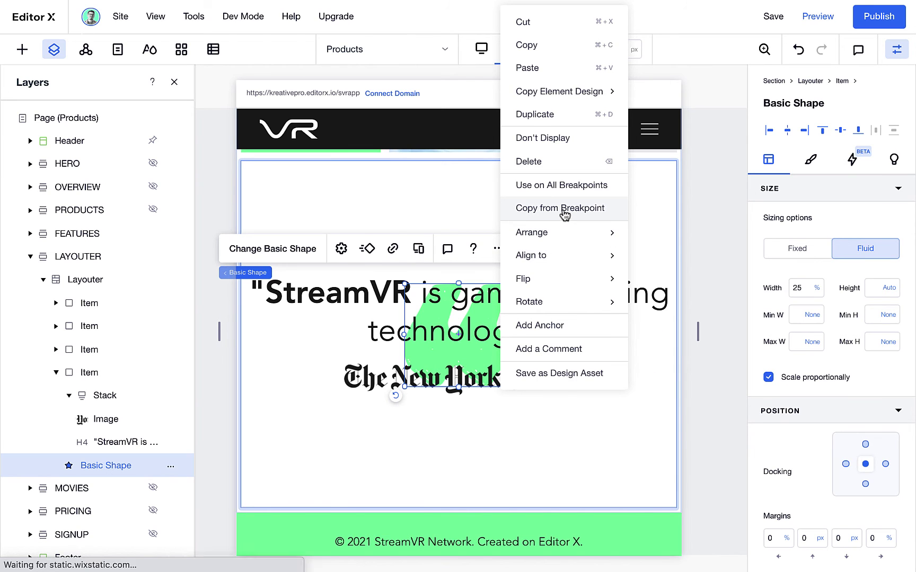
{"action": "left_click", "coordinate": [560, 209]}
{"action": "scroll", "coordinate": [350, 345], "scroll_direction": "down", "scroll_amount": 1}
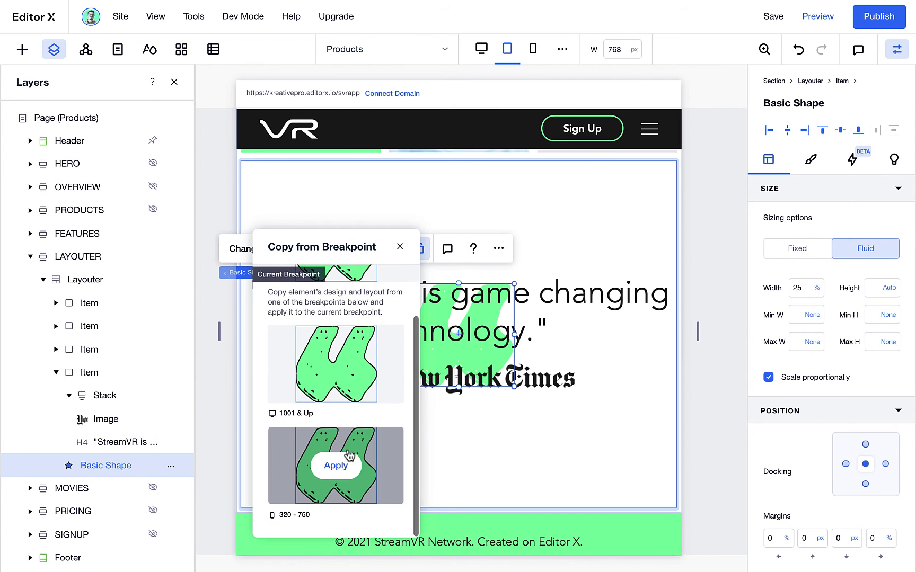
{"action": "left_click", "coordinate": [336, 465]}
{"action": "left_click", "coordinate": [400, 247]}
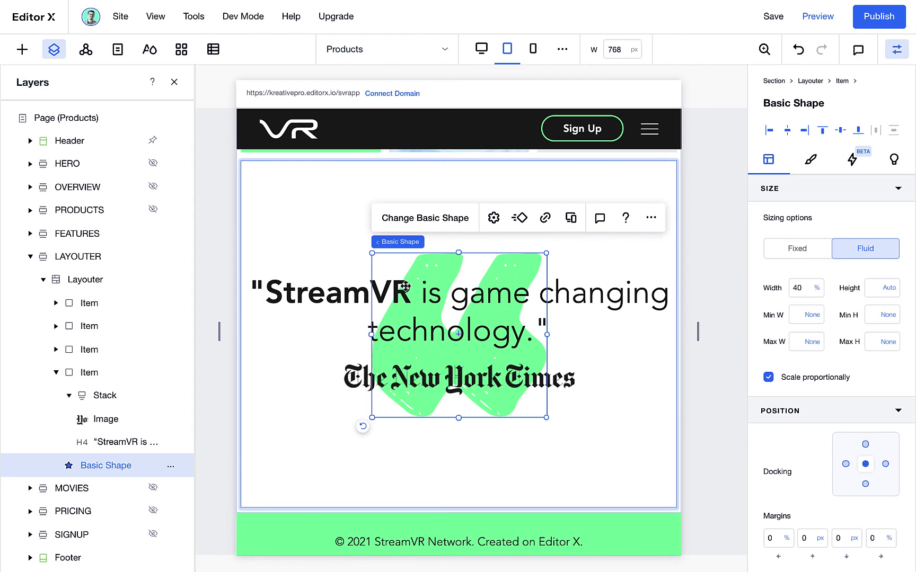
Preview the page and resize it across phone widths to check how the layouter items and the quote adapt
{"action": "key", "text": "ctrl+shift+p"}
{"action": "left_click_drag", "start_coordinate": [728, 307], "coordinate": [640, 300]}
{"action": "scroll", "coordinate": [448, 367], "scroll_direction": "down", "scroll_amount": 10}
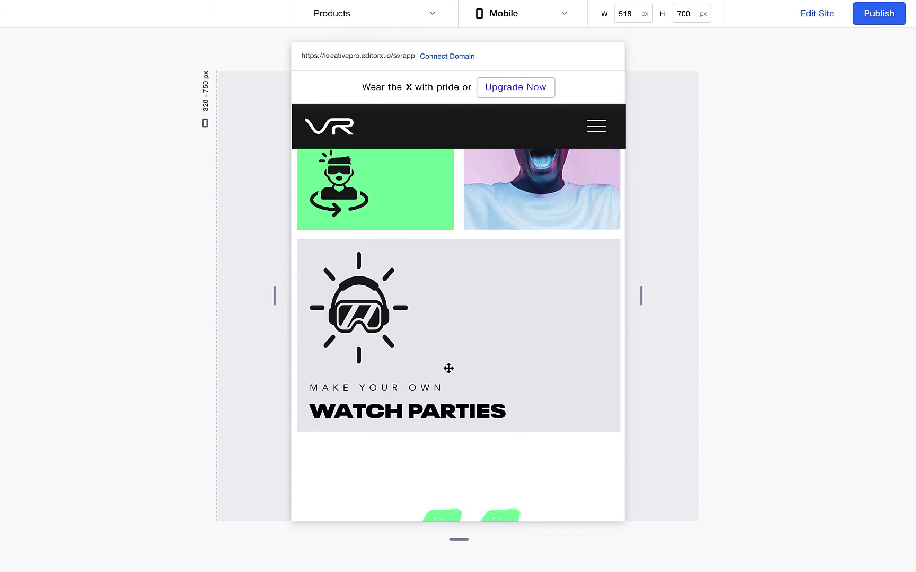
{"action": "left_click_drag", "start_coordinate": [638, 300], "coordinate": [716, 295]}
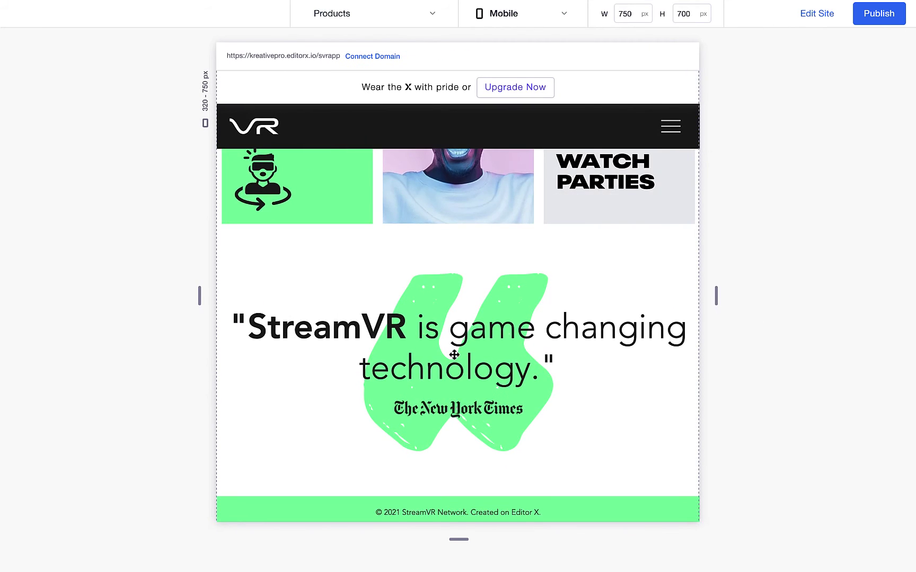
{"action": "scroll", "coordinate": [508, 296], "scroll_direction": "up", "scroll_amount": 3}
{"action": "key", "text": "ctrl+shift+p"}
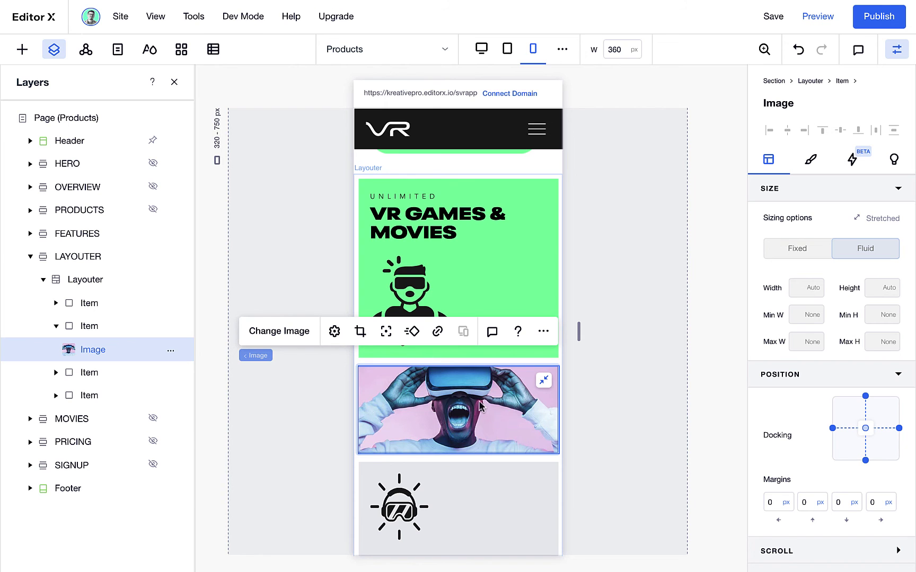
On the phone layout, shrink the two layouter icons and make the VR headset photo item taller
{"action": "left_click", "coordinate": [327, 359]}
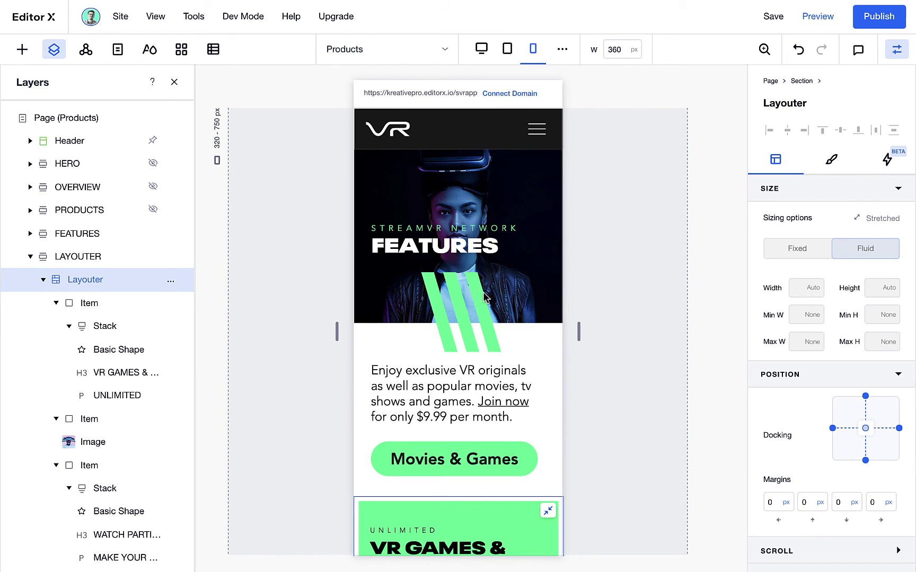
{"action": "scroll", "coordinate": [484, 297], "scroll_direction": "down", "scroll_amount": 4}
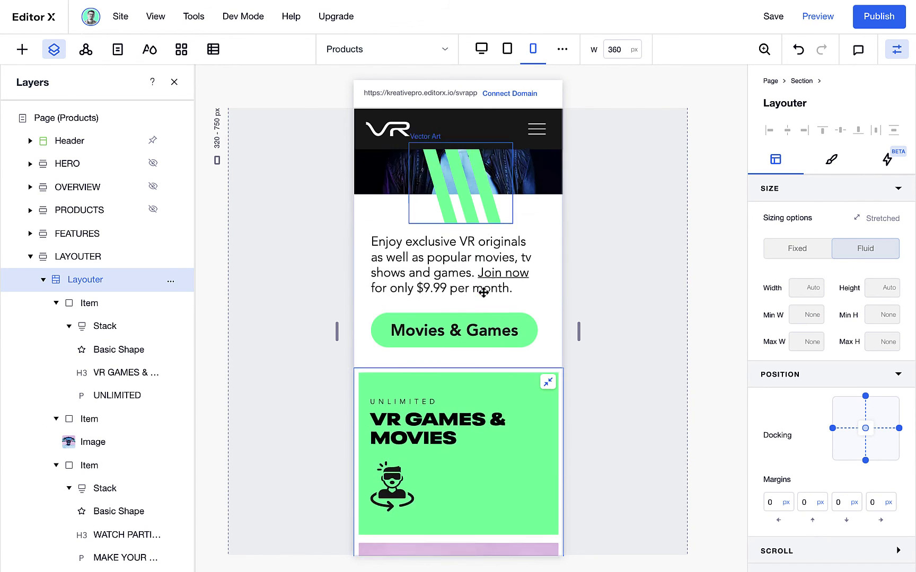
{"action": "scroll", "coordinate": [485, 315], "scroll_direction": "down", "scroll_amount": 6}
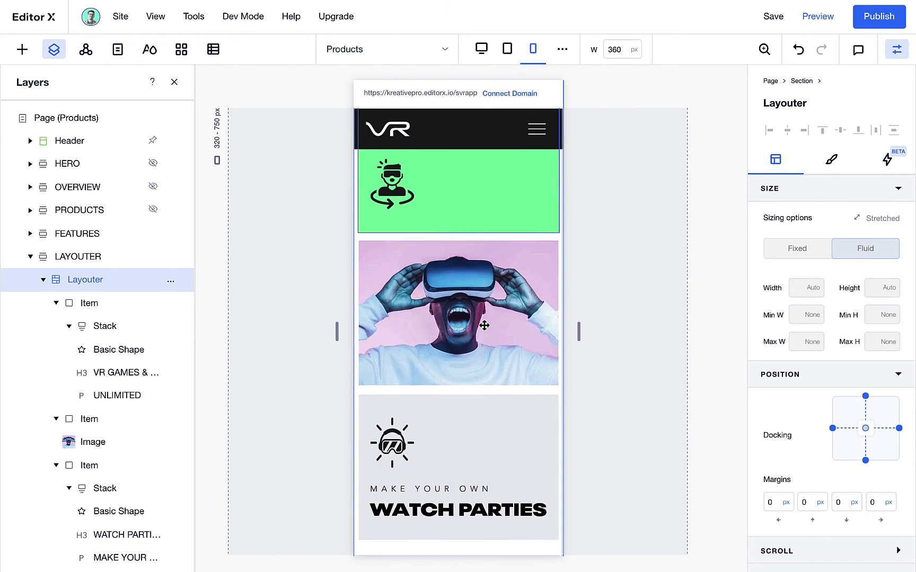
{"action": "scroll", "coordinate": [484, 326], "scroll_direction": "down", "scroll_amount": 1}
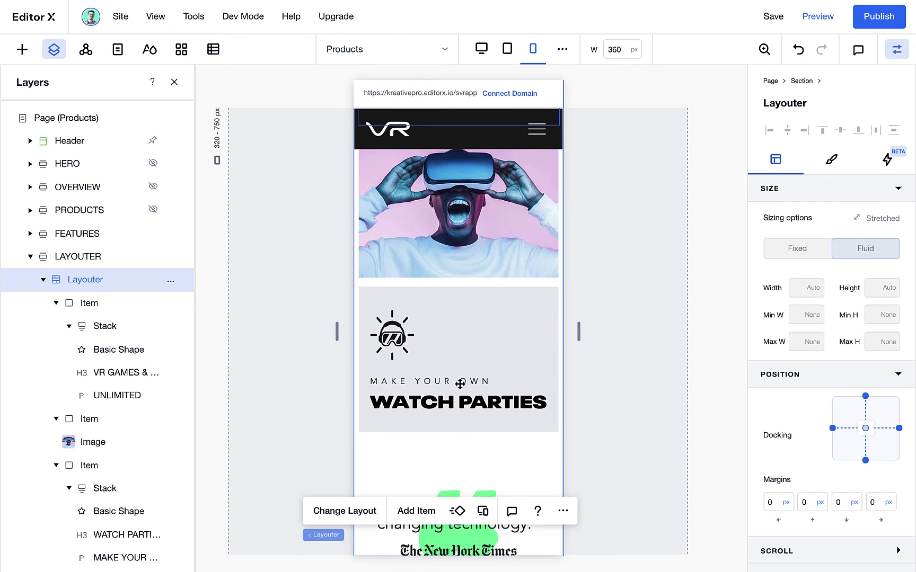
{"action": "scroll", "coordinate": [460, 383], "scroll_direction": "down", "scroll_amount": 2}
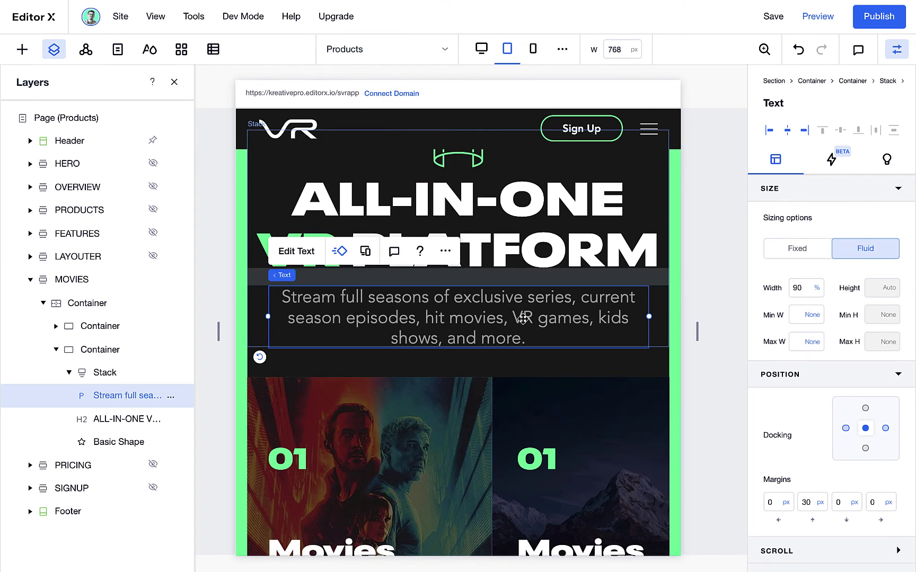
On the phone layout of the MOVIES section, set the ALL-IN-ONE VR PLATFORM heading's font size to 40
{"action": "scroll", "coordinate": [523, 318], "scroll_direction": "down", "scroll_amount": 3}
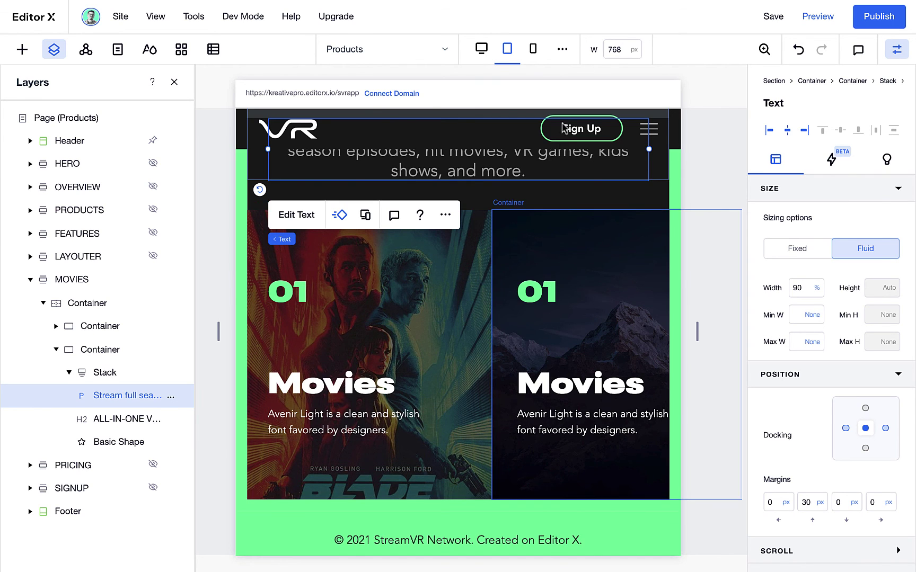
{"action": "left_click", "coordinate": [533, 49]}
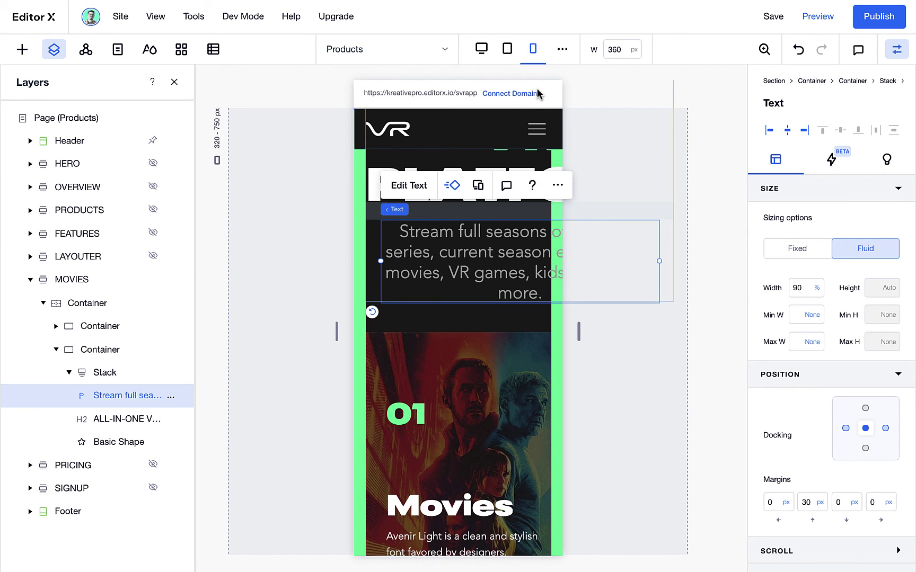
{"action": "left_click", "coordinate": [487, 339]}
{"action": "scroll", "coordinate": [488, 341], "scroll_direction": "up", "scroll_amount": 4}
{"action": "left_click", "coordinate": [489, 342]}
{"action": "left_click", "coordinate": [411, 187]}
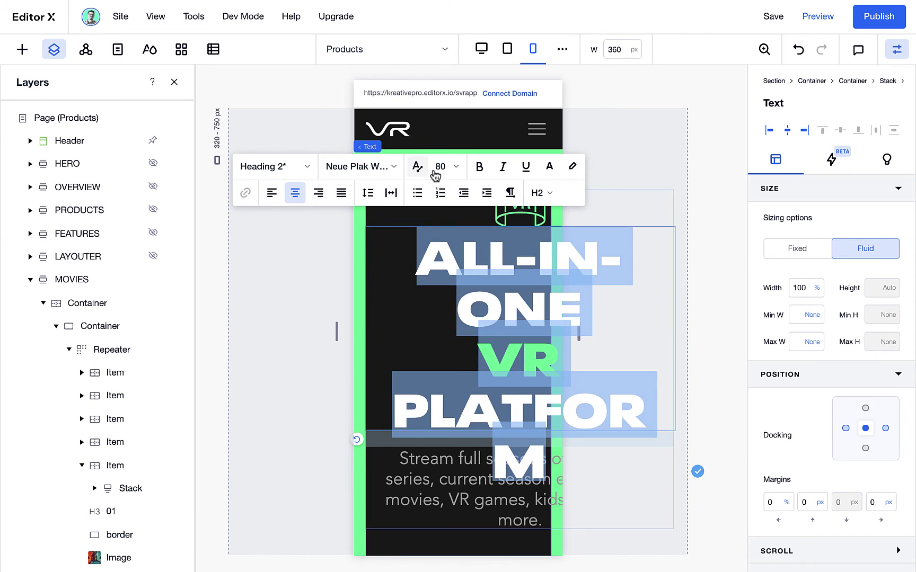
{"action": "left_click", "coordinate": [442, 171]}
{"action": "left_click", "coordinate": [448, 309]}
{"action": "left_click", "coordinate": [444, 172]}
{"action": "type", "text": "40"}
{"action": "key", "text": "Return"}
Set the font size of the paragraph below the ALL-IN-ONE VR PLATFORM heading to 22
{"action": "left_click", "coordinate": [432, 352]}
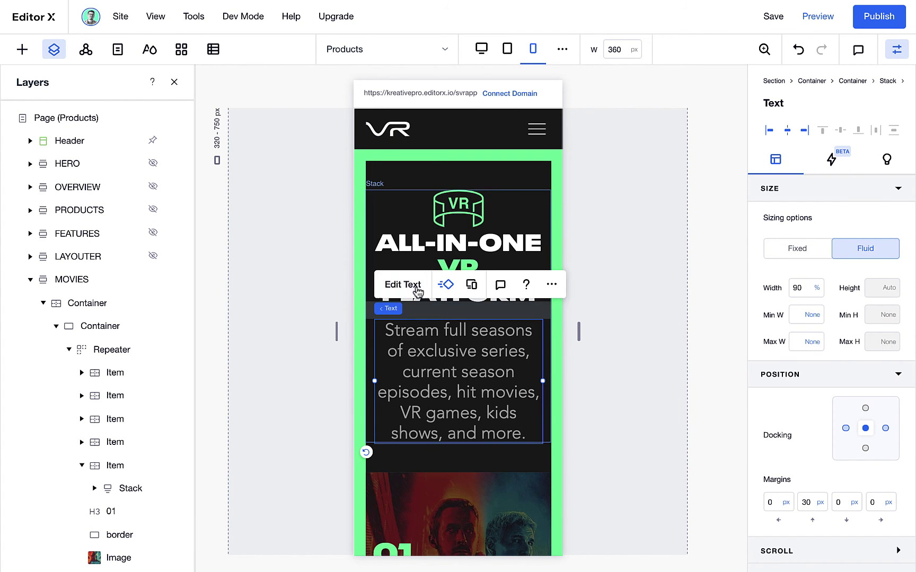
{"action": "left_click", "coordinate": [412, 286]}
{"action": "left_click", "coordinate": [444, 265]}
{"action": "type", "text": "22"}
{"action": "key", "text": "Return"}
{"action": "left_click", "coordinate": [305, 260]}
{"action": "left_click", "coordinate": [304, 260]}
{"action": "left_click", "coordinate": [810, 290]}
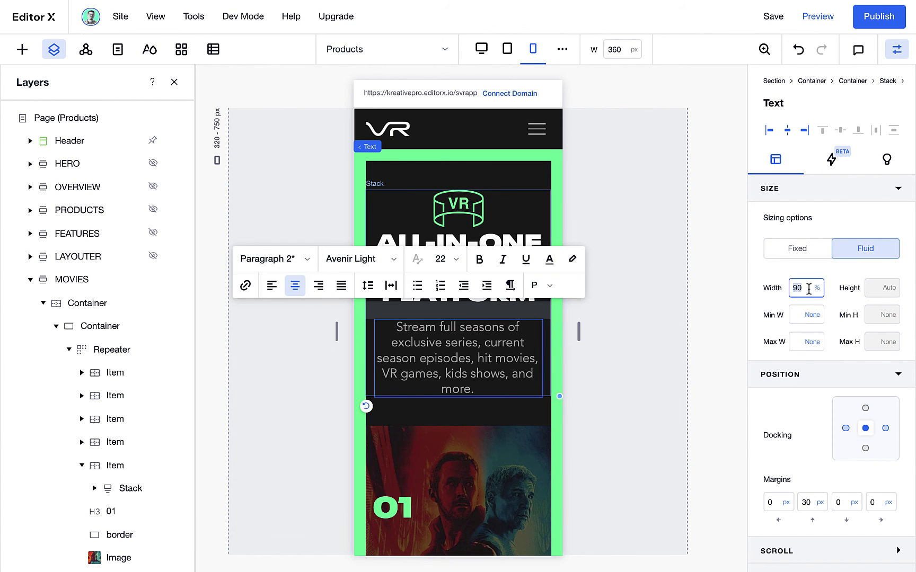
{"action": "left_click", "coordinate": [580, 376]}
Make the movie repeater item fluid with a width of 100%, and set its text stack's width to 100%
{"action": "scroll", "coordinate": [477, 347], "scroll_direction": "down", "scroll_amount": 1}
{"action": "scroll", "coordinate": [477, 347], "scroll_direction": "down", "scroll_amount": 3}
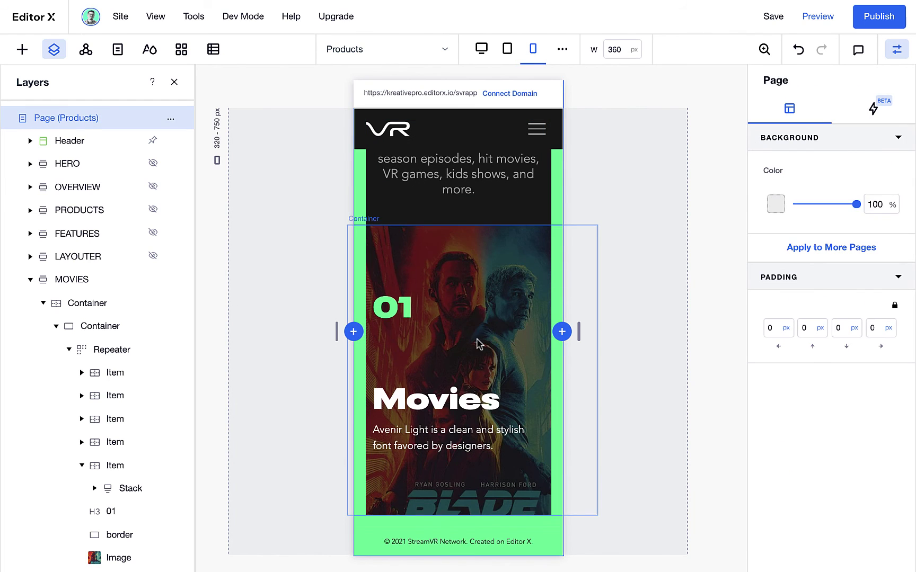
{"action": "left_click", "coordinate": [479, 343]}
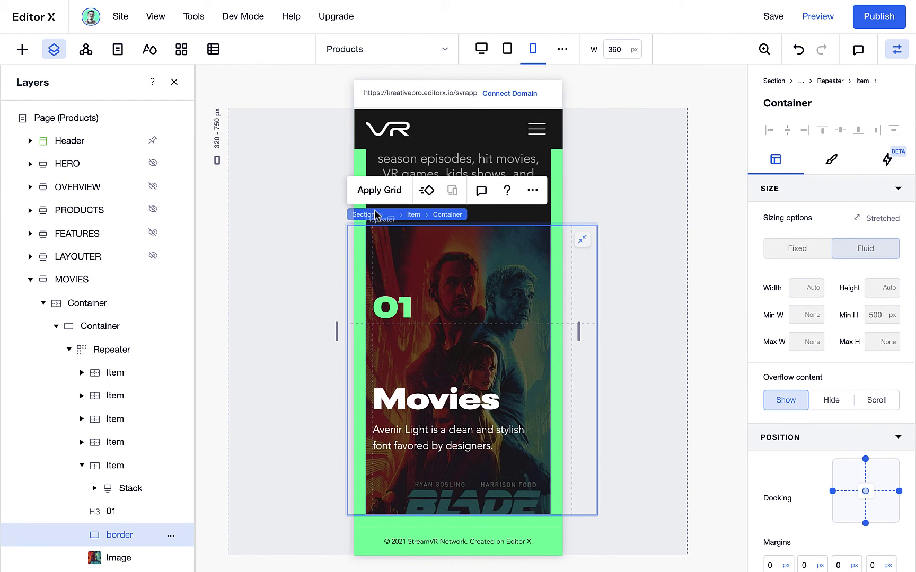
{"action": "left_click", "coordinate": [413, 215]}
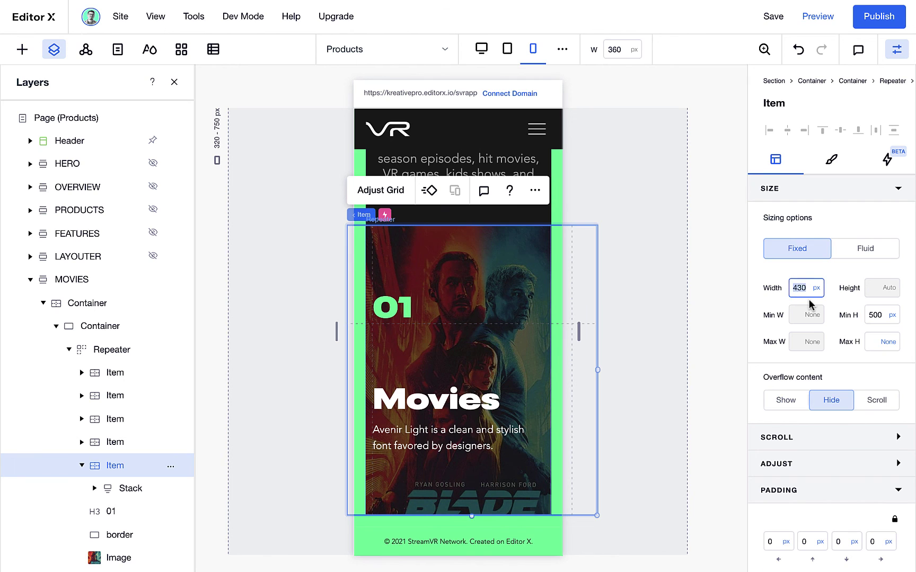
{"action": "left_click", "coordinate": [828, 254]}
{"action": "key", "text": "Return"}
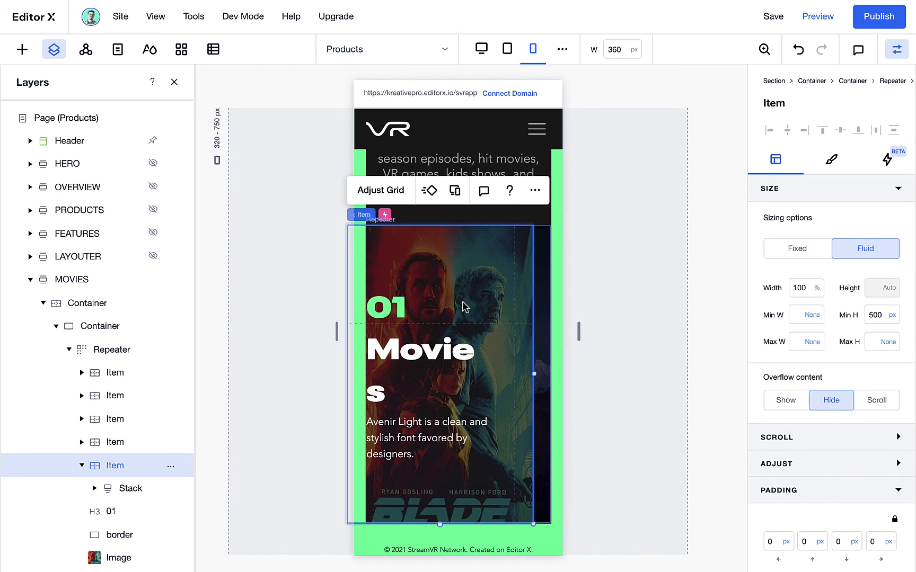
{"action": "left_click", "coordinate": [466, 366]}
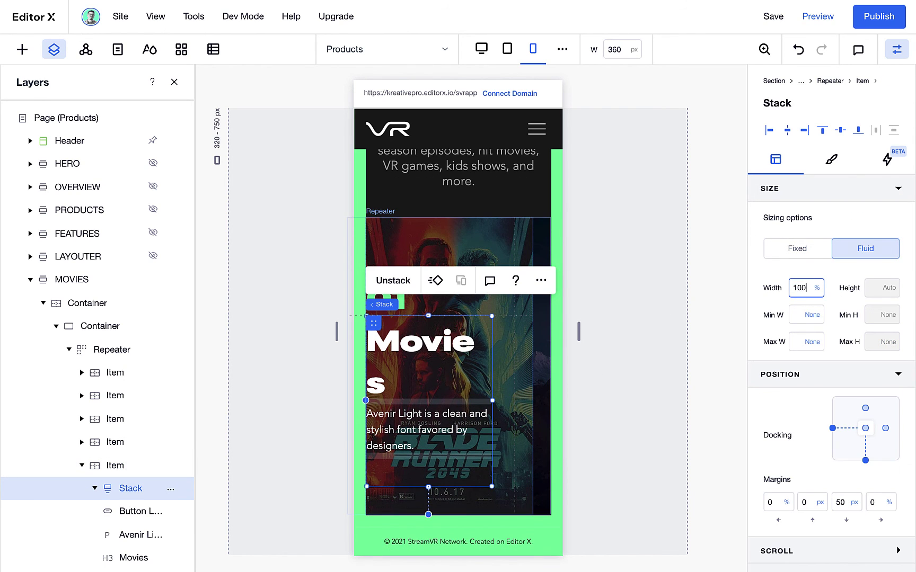
{"action": "key", "text": "Return"}
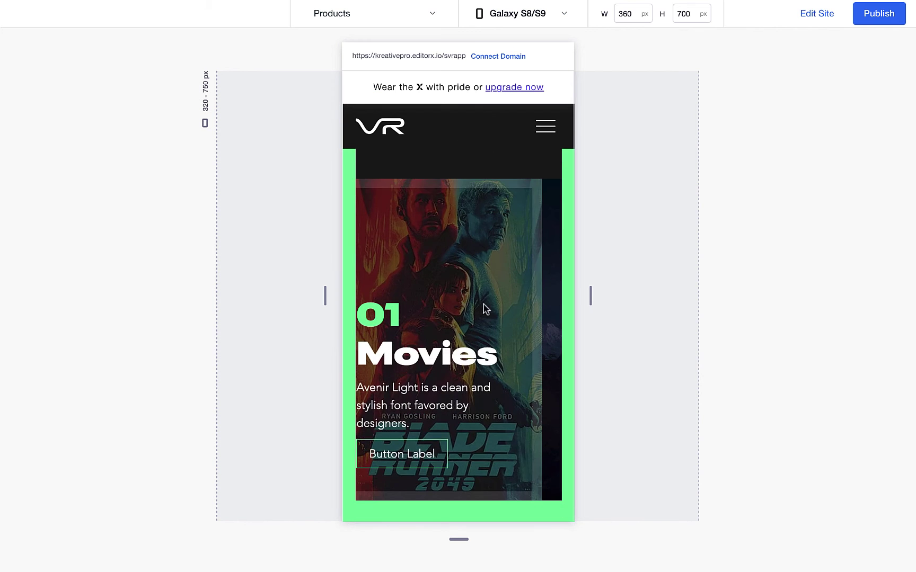
Check the movie repeater in the 360 px phone preview by moving sideways through its items
{"action": "scroll", "coordinate": [483, 309], "scroll_direction": "down", "scroll_amount": 1}
{"action": "scroll", "coordinate": [481, 312], "scroll_direction": "right", "scroll_amount": 4}
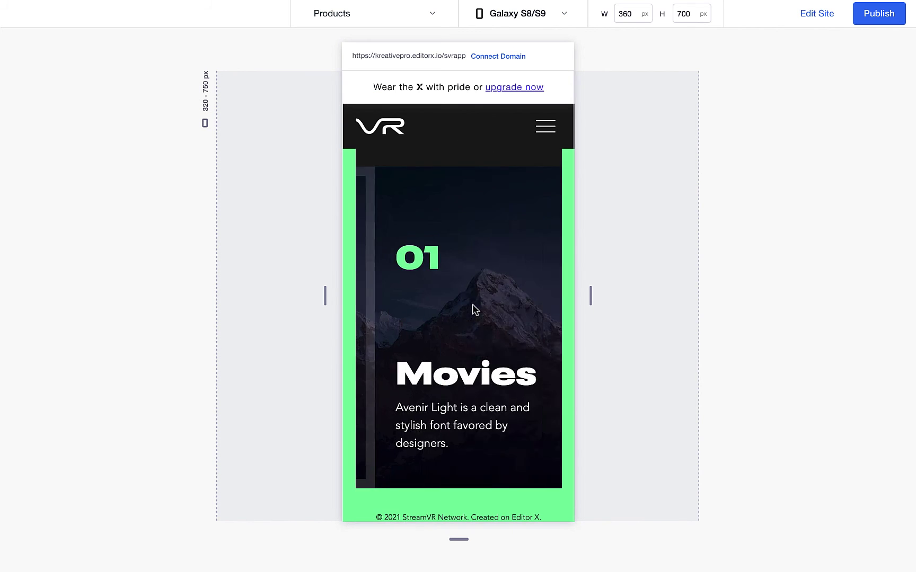
{"action": "scroll", "coordinate": [486, 306], "scroll_direction": "left", "scroll_amount": 1}
{"action": "scroll", "coordinate": [489, 303], "scroll_direction": "right", "scroll_amount": 2}
{"action": "scroll", "coordinate": [488, 303], "scroll_direction": "left", "scroll_amount": 2}
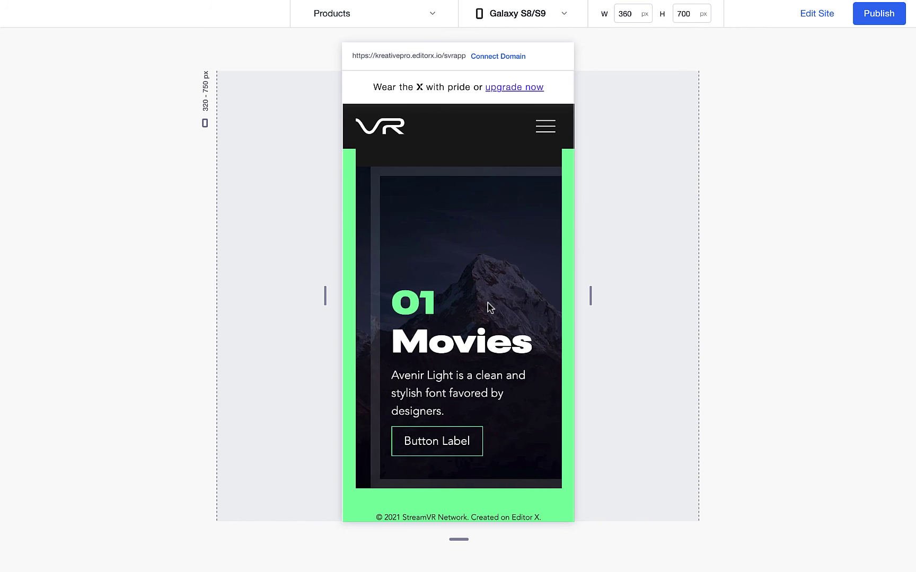
Turn on scroll snap with start alignment for the movie repeater's horizontal slider and check it in the phone preview
{"action": "scroll", "coordinate": [485, 304], "scroll_direction": "right", "scroll_amount": 3}
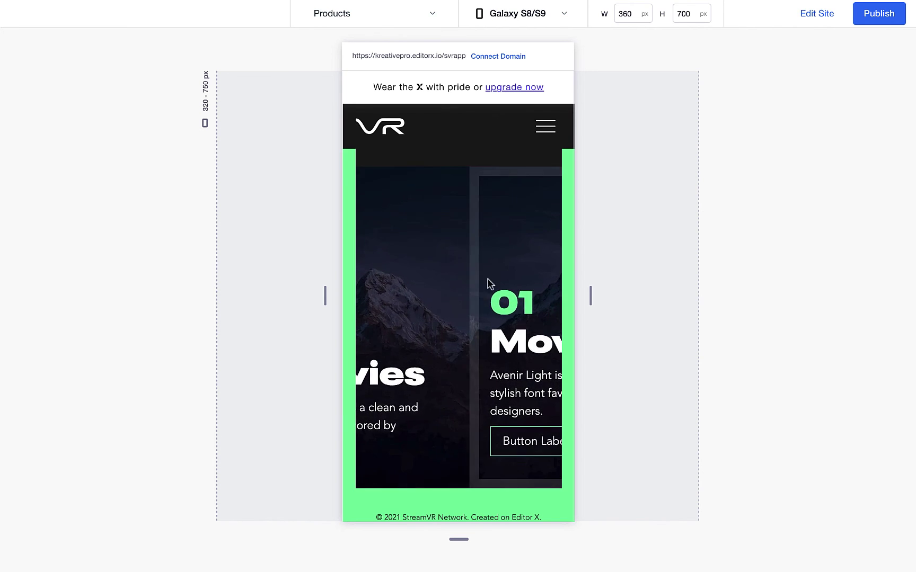
{"action": "scroll", "coordinate": [466, 325], "scroll_direction": "left", "scroll_amount": 5}
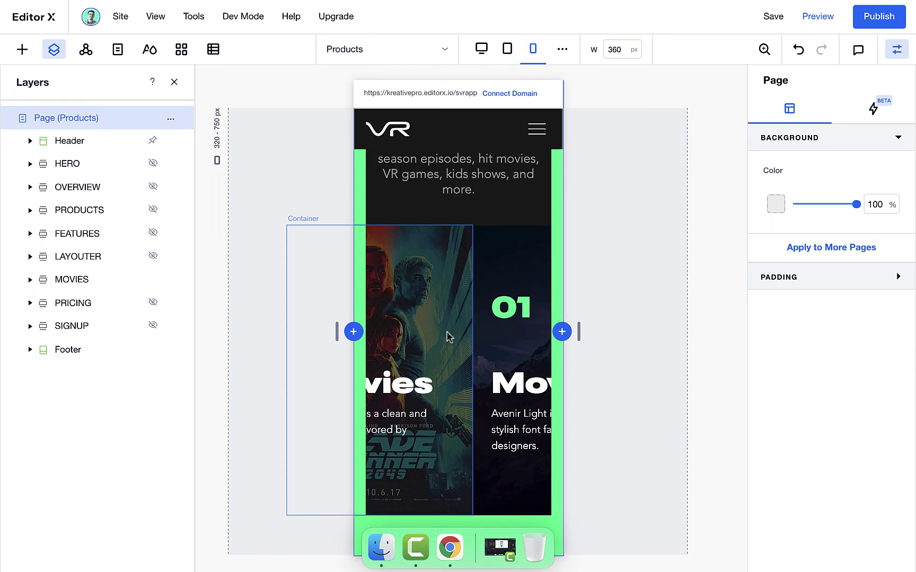
{"action": "left_click", "coordinate": [448, 337]}
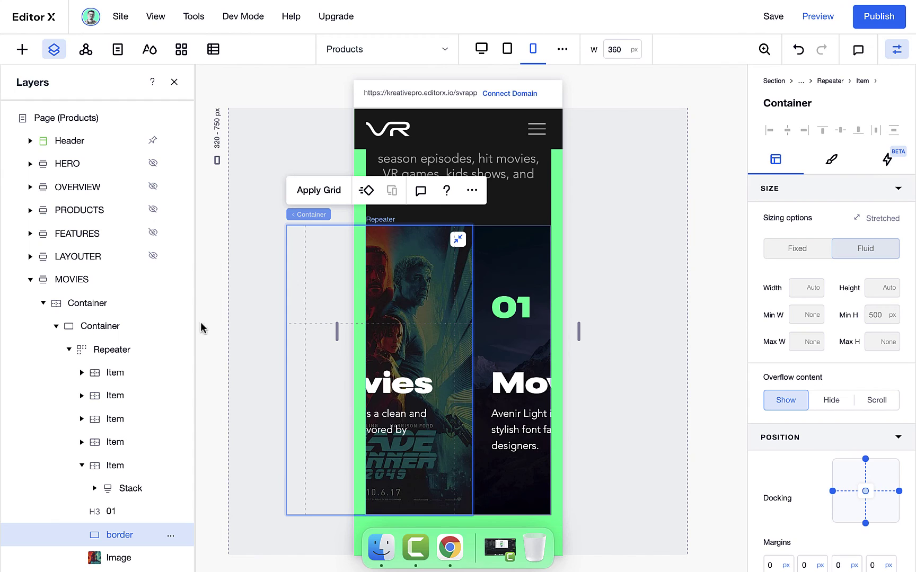
{"action": "left_click", "coordinate": [117, 351]}
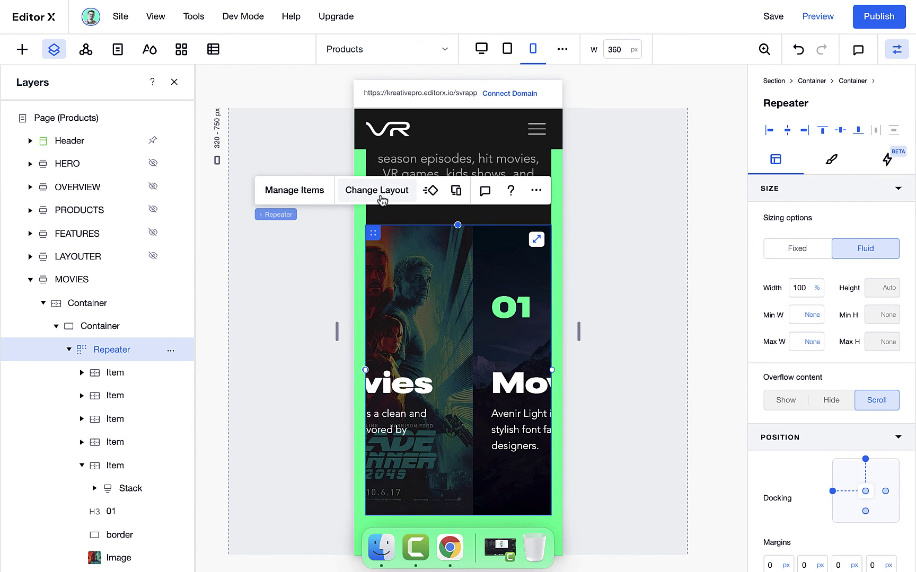
{"action": "left_click", "coordinate": [378, 196]}
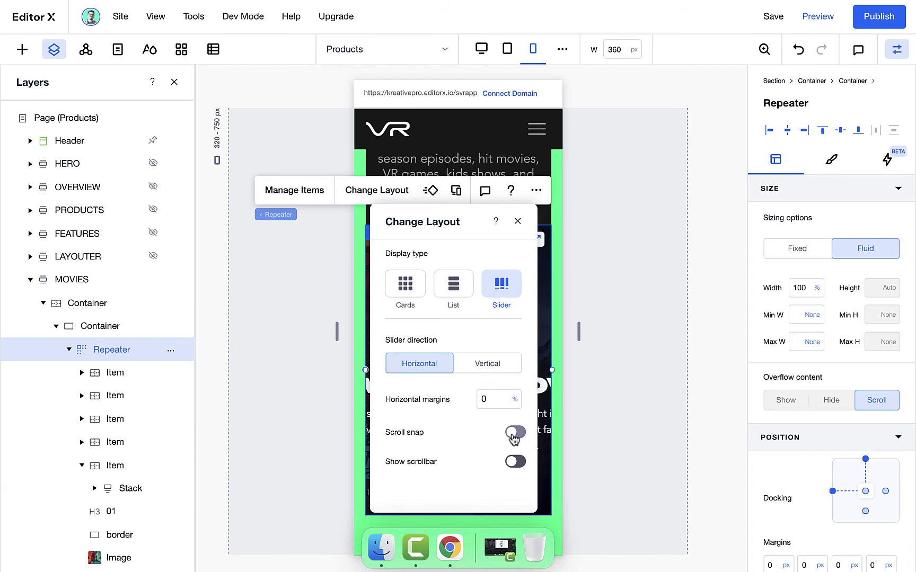
{"action": "scroll", "coordinate": [465, 436], "scroll_direction": "down", "scroll_amount": 1}
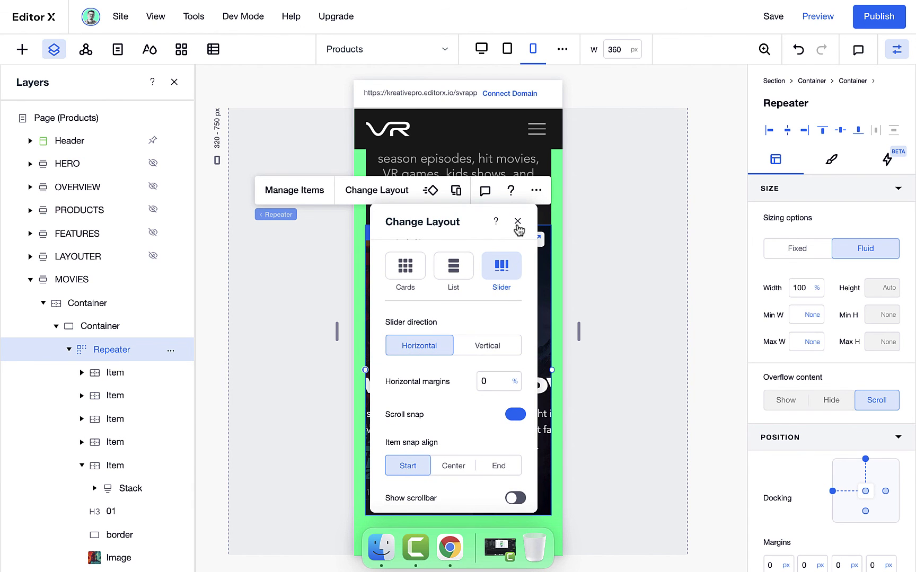
{"action": "left_click", "coordinate": [517, 222]}
{"action": "key", "text": "super+p"}
{"action": "scroll", "coordinate": [480, 333], "scroll_direction": "down", "scroll_amount": 1}
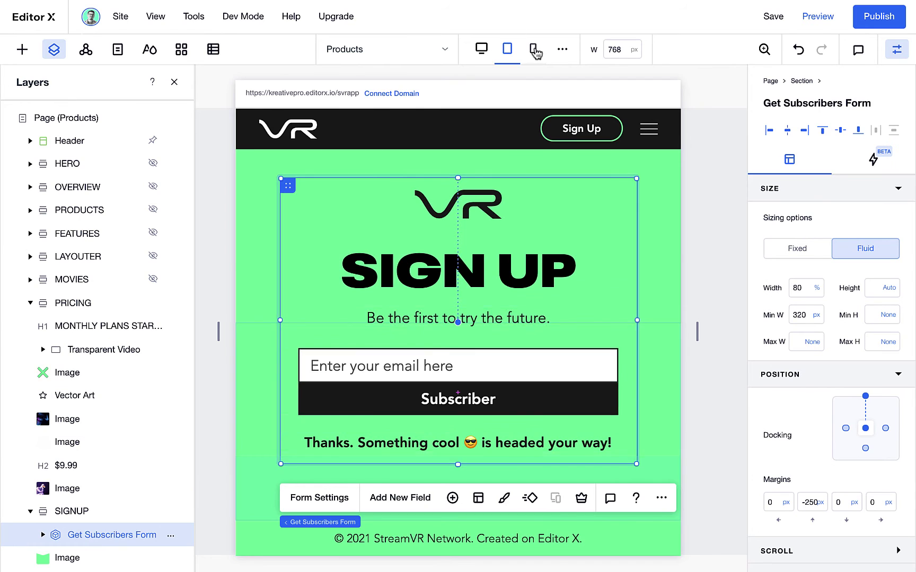
On the phone layout, shrink the PRICING section's heading and rearrange its vector art, video and images around the $9.99 price
{"action": "left_click", "coordinate": [534, 50]}
{"action": "left_click", "coordinate": [533, 355]}
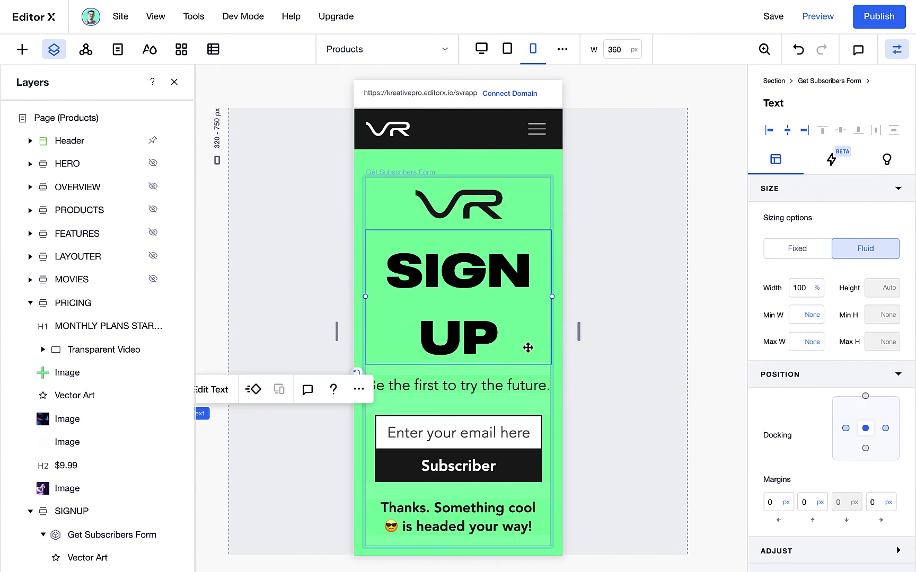
{"action": "scroll", "coordinate": [514, 317], "scroll_direction": "up", "scroll_amount": 10}
{"action": "scroll", "coordinate": [508, 276], "scroll_direction": "up", "scroll_amount": 4}
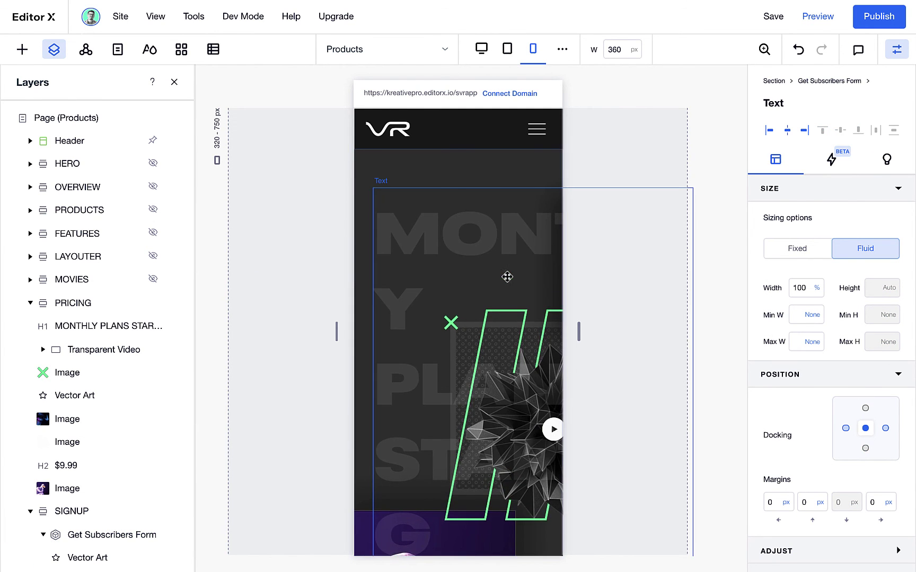
{"action": "left_click", "coordinate": [480, 236]}
{"action": "left_click", "coordinate": [461, 276]}
{"action": "left_click", "coordinate": [435, 371]}
{"action": "left_click", "coordinate": [411, 430]}
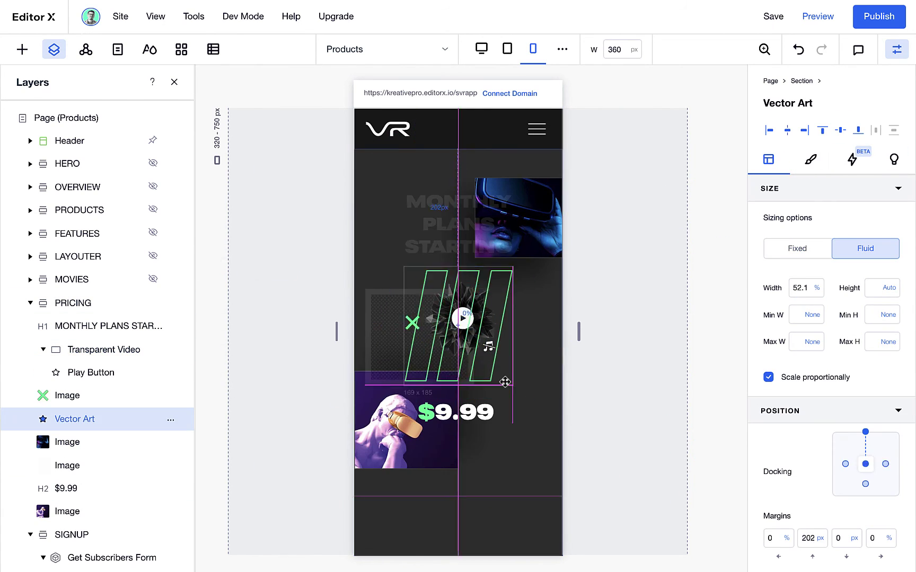
{"action": "left_click_drag", "start_coordinate": [392, 483], "coordinate": [391, 425]}
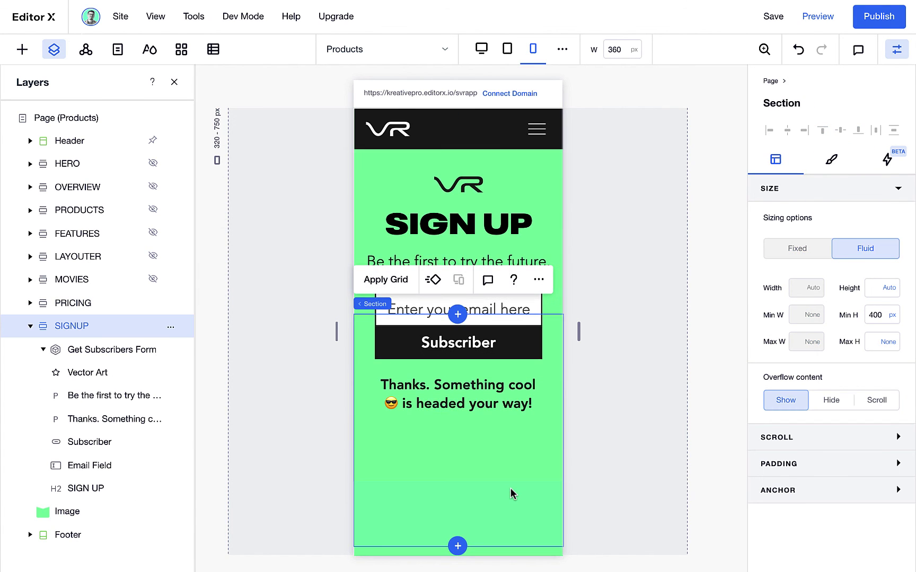
Reduce the SIGNUP section's minimum height on the phone layout and check the sign-up form in preview
{"action": "scroll", "coordinate": [516, 458], "scroll_direction": "down", "scroll_amount": 1}
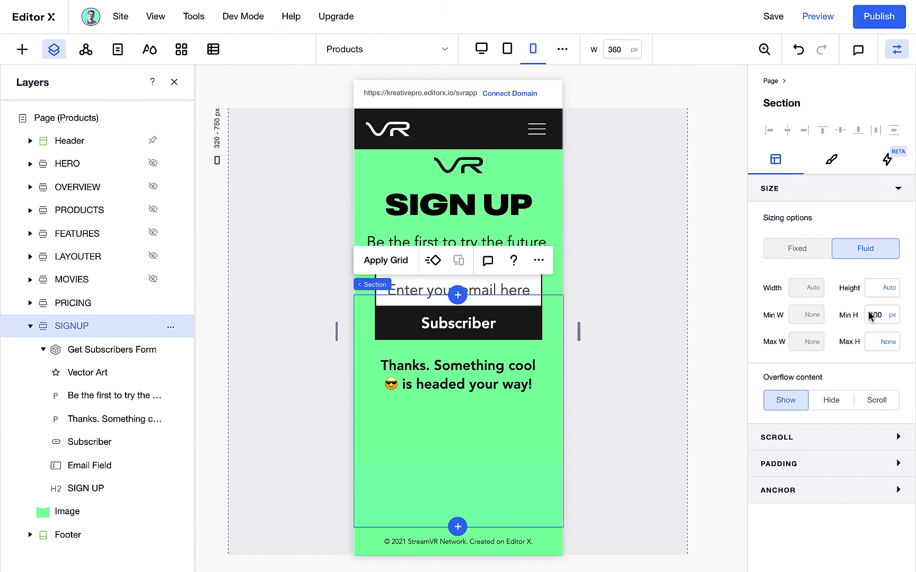
{"action": "left_click", "coordinate": [510, 376]}
{"action": "left_click", "coordinate": [401, 321]}
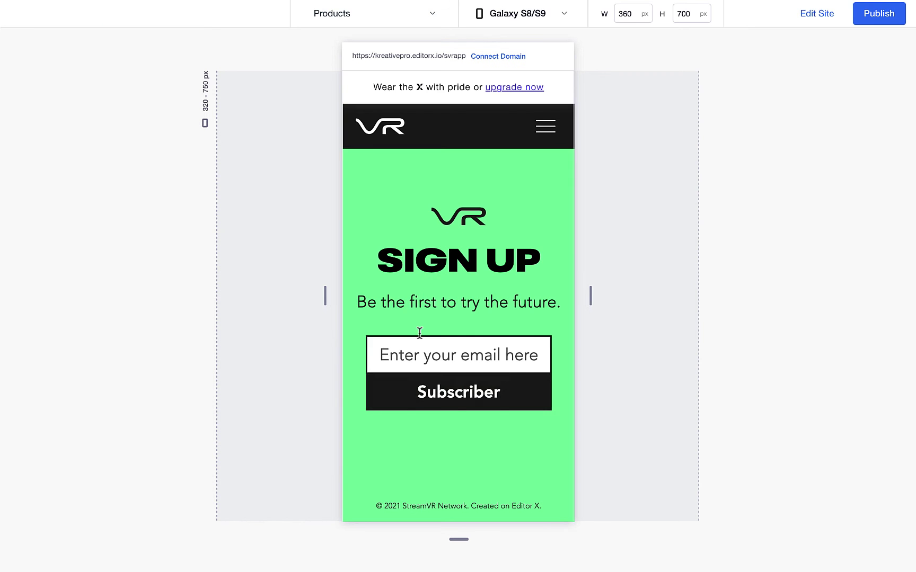
{"action": "scroll", "coordinate": [419, 331], "scroll_direction": "up", "scroll_amount": 5}
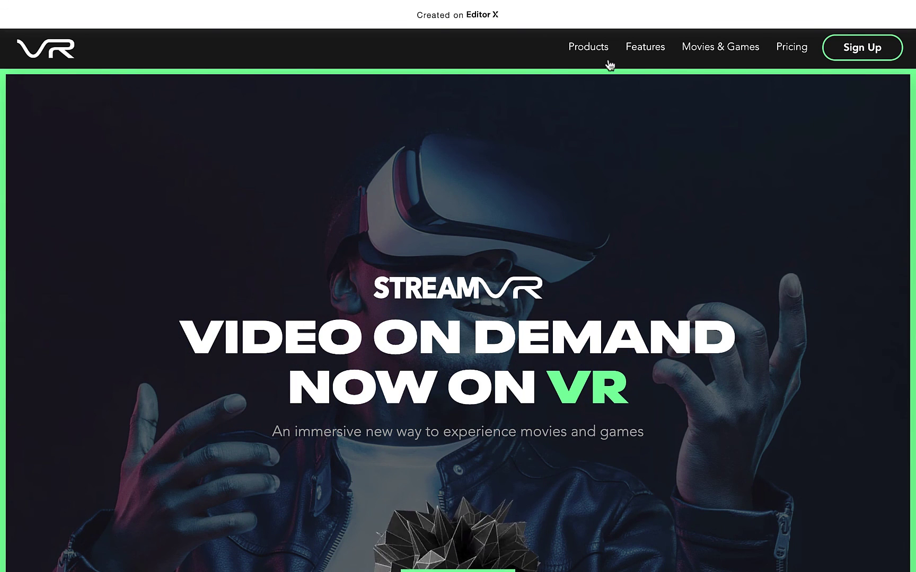
{"action": "scroll", "coordinate": [519, 260], "scroll_direction": "down", "scroll_amount": 5}
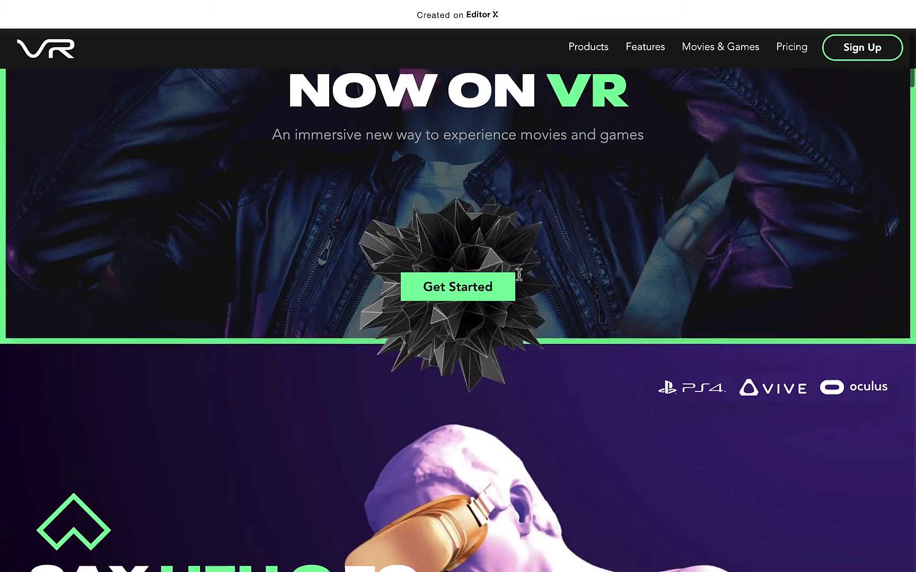
{"action": "scroll", "coordinate": [518, 274], "scroll_direction": "down", "scroll_amount": 10}
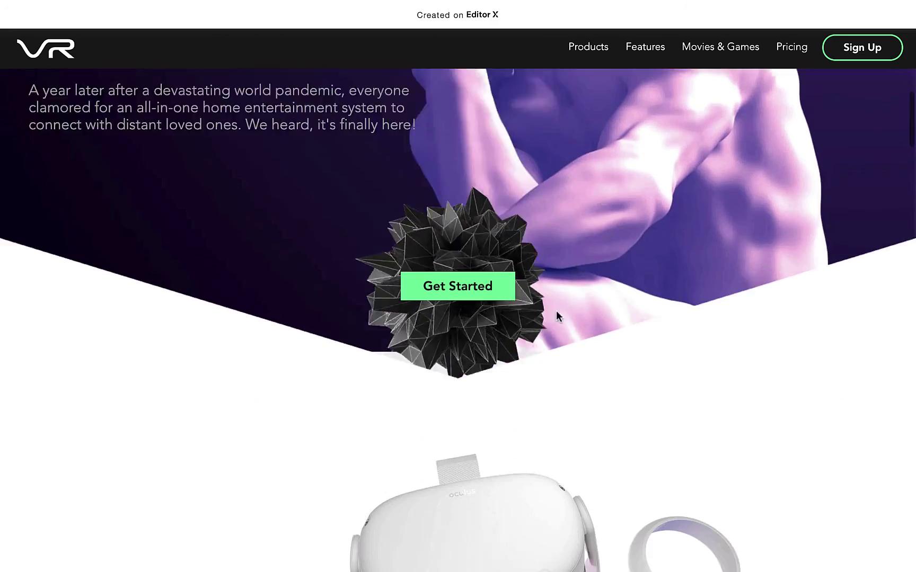
{"action": "scroll", "coordinate": [557, 316], "scroll_direction": "down", "scroll_amount": 13}
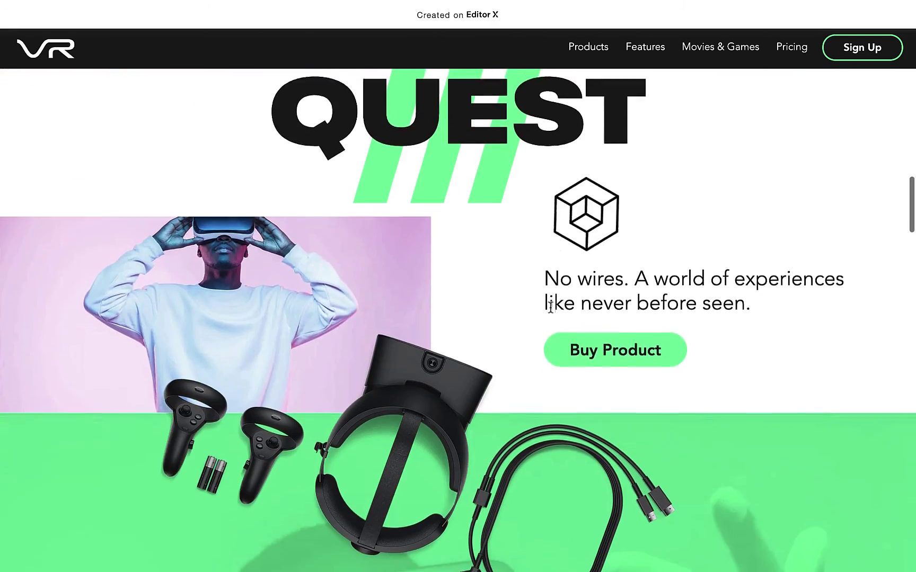
{"action": "scroll", "coordinate": [677, 314], "scroll_direction": "down", "scroll_amount": 7}
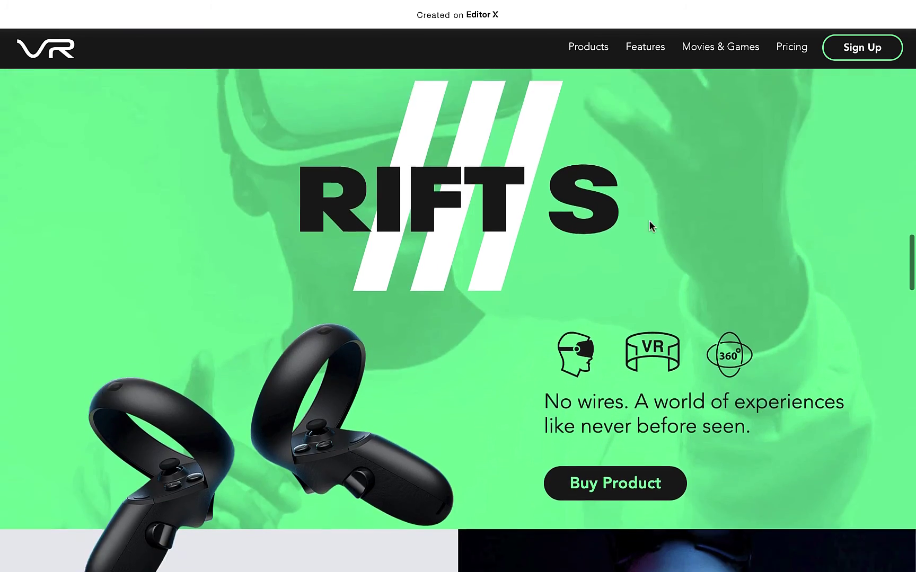
{"action": "scroll", "coordinate": [649, 221], "scroll_direction": "down", "scroll_amount": 6}
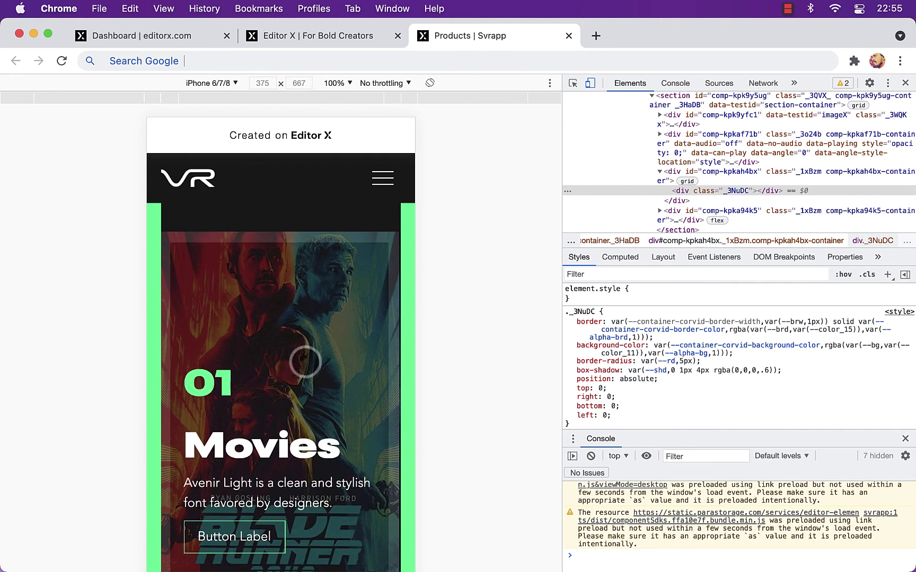
{"action": "scroll", "coordinate": [312, 362], "scroll_direction": "down", "scroll_amount": 10}
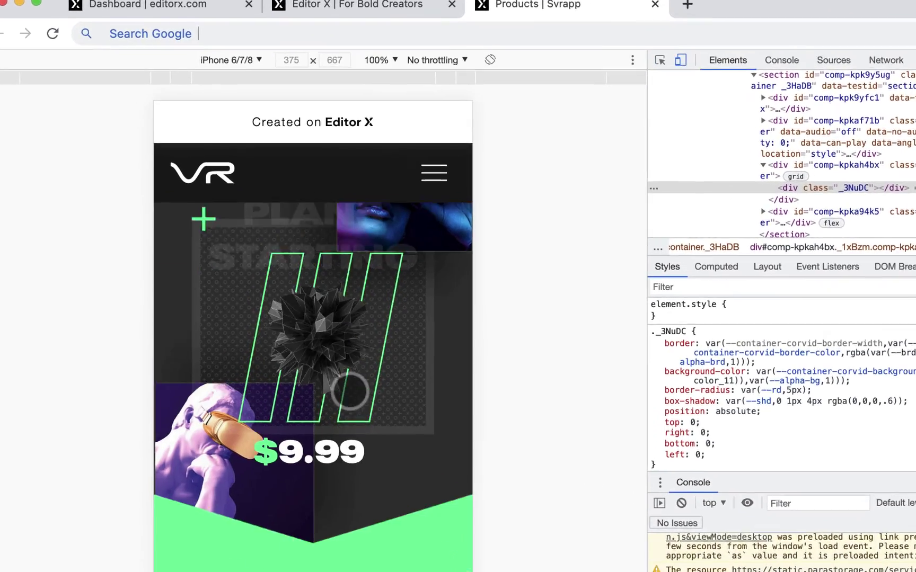